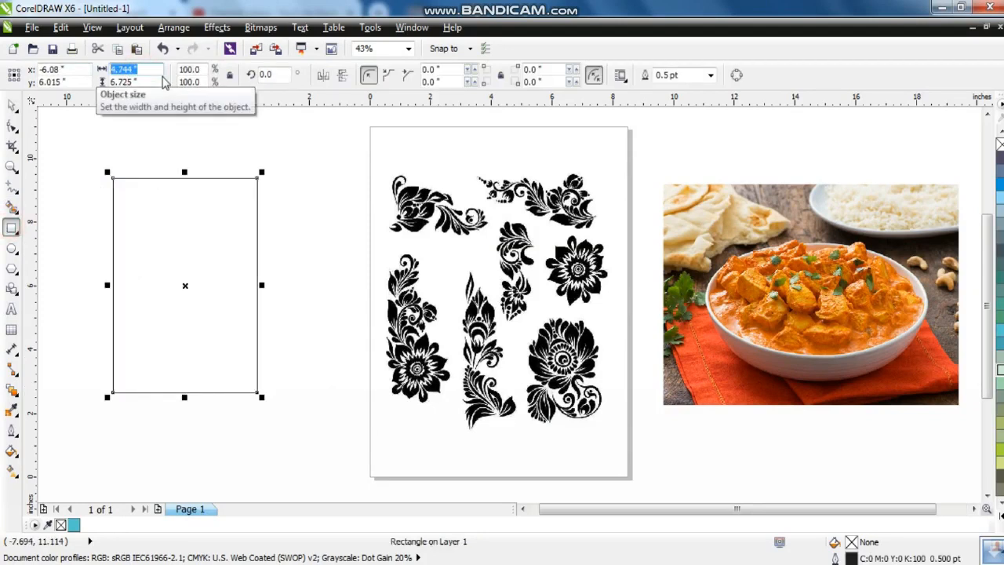
Resize the selected rectangle to 6 inches wide by 8.5 inches high.
text(6)
click(134, 82)
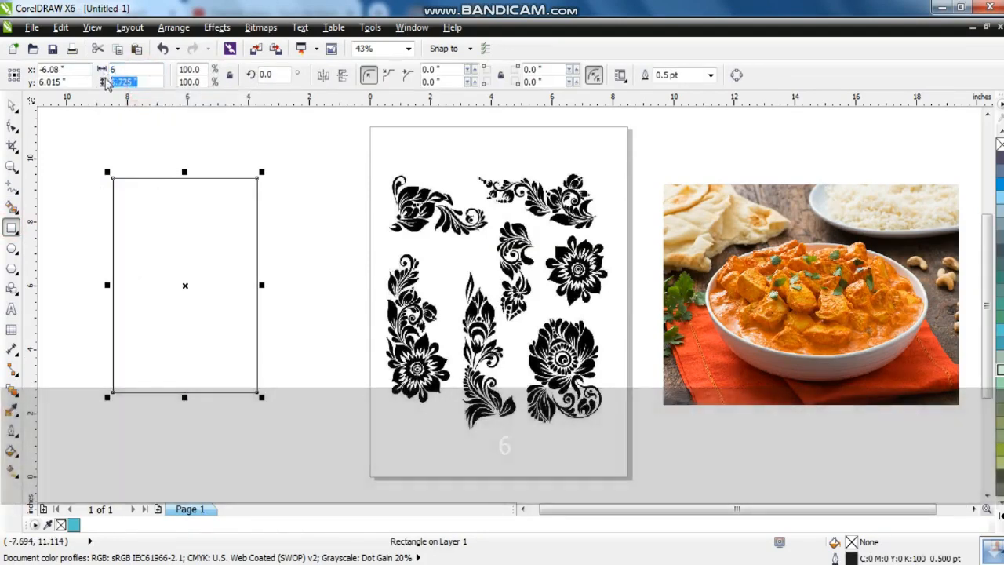
text(8.5)
key(Return)
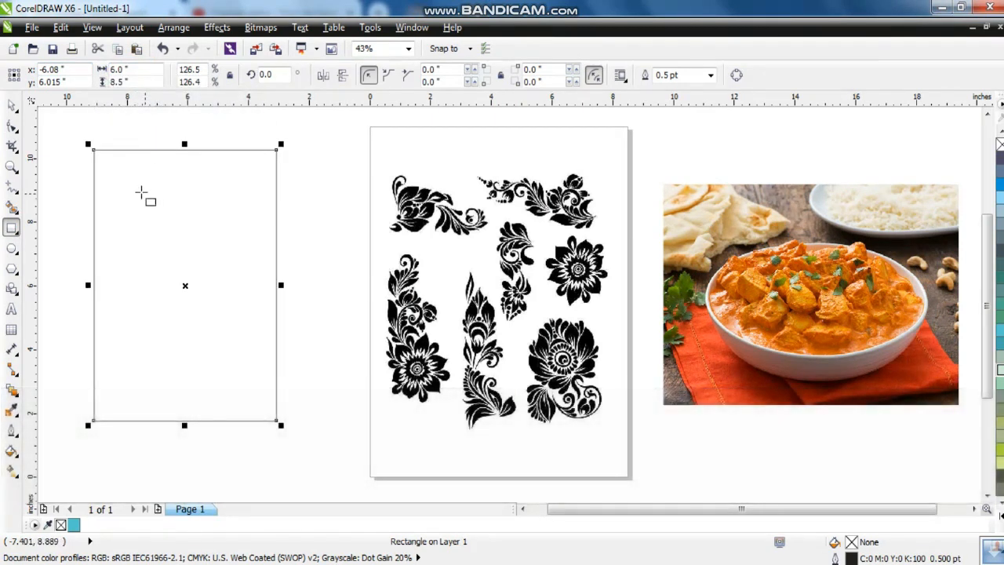
Draw a header rectangle about 6.27 by 1.18 inches across the page rectangle's upper edge and centre it horizontally on it.
click(11, 166)
drag(79, 134, 312, 230)
click(11, 227)
drag(94, 163, 852, 313)
click(10, 106)
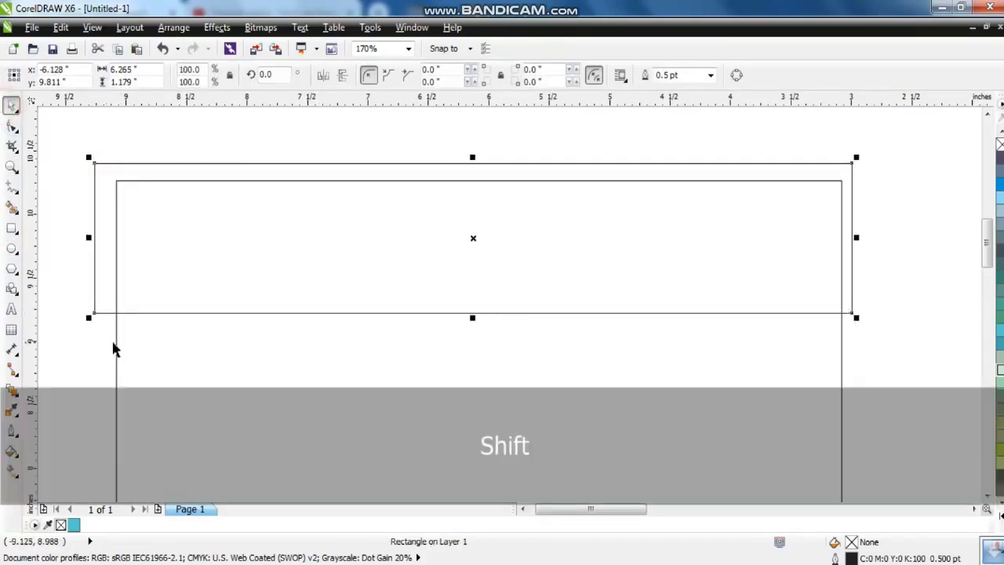
shift+click(116, 343)
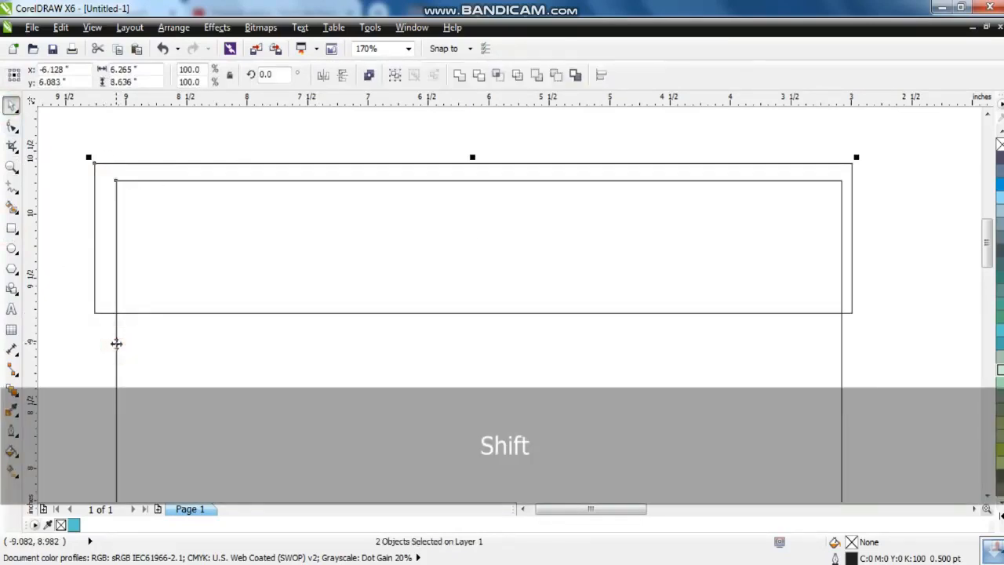
key(c)
click(83, 338)
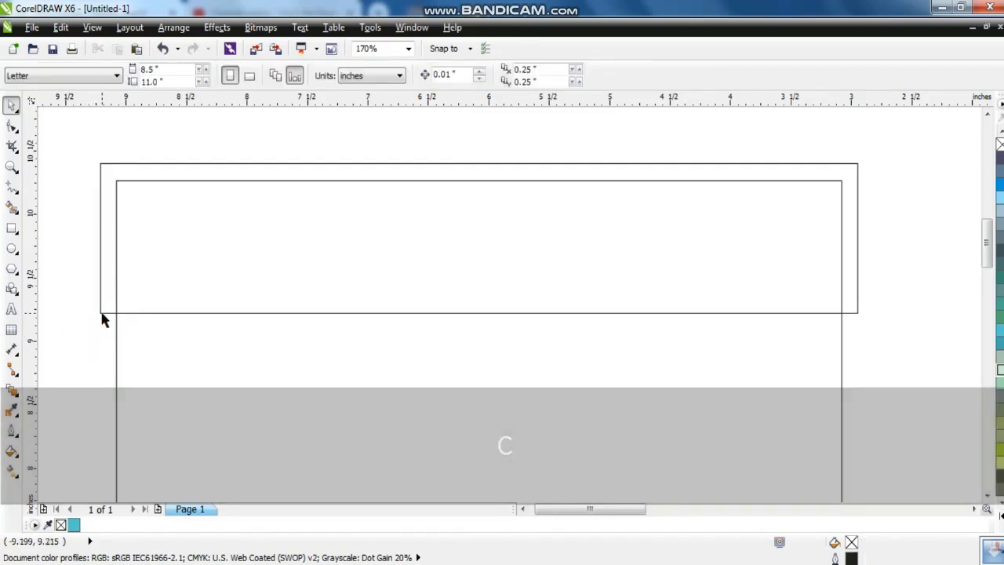
Convert the header rectangle to curves and bend its lower edge upward into a shallow arch.
click(101, 314)
click(10, 128)
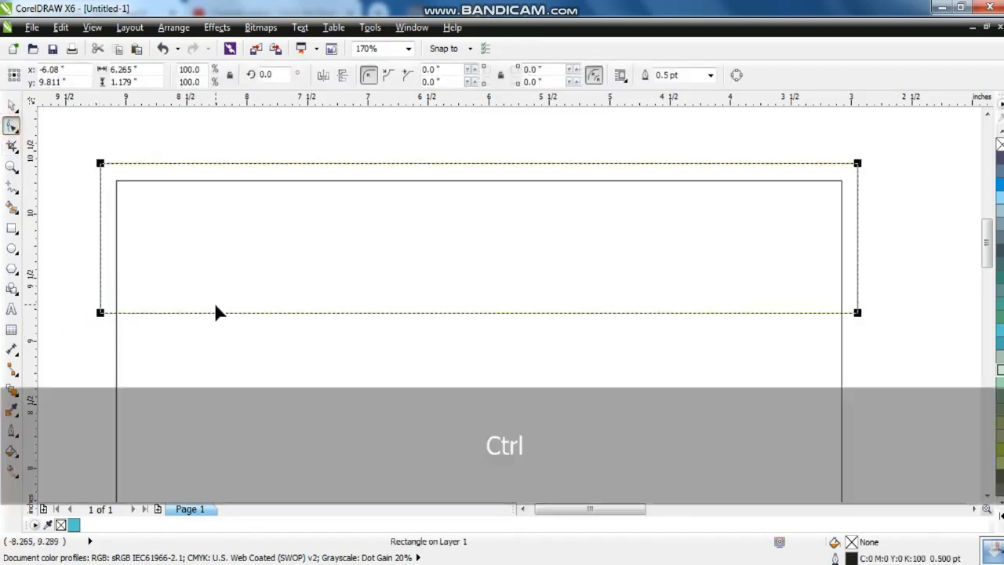
key(ctrl+q)
drag(904, 299, 98, 328)
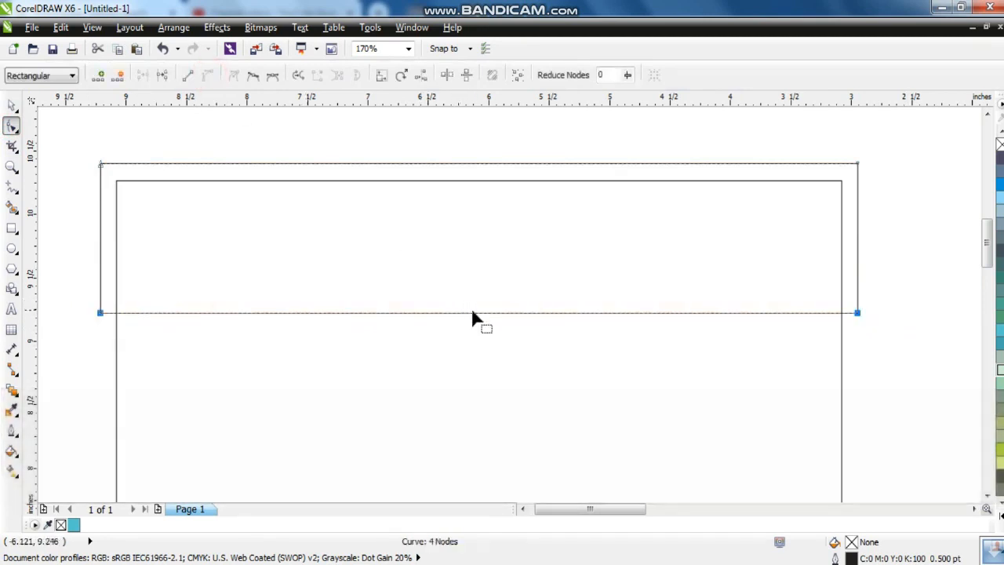
drag(468, 313, 481, 250)
Duplicate the arched header, raise the copy's lower corners slightly and flatten its arch so it dips below the original at the middle.
click(12, 107)
key(KP_Add)
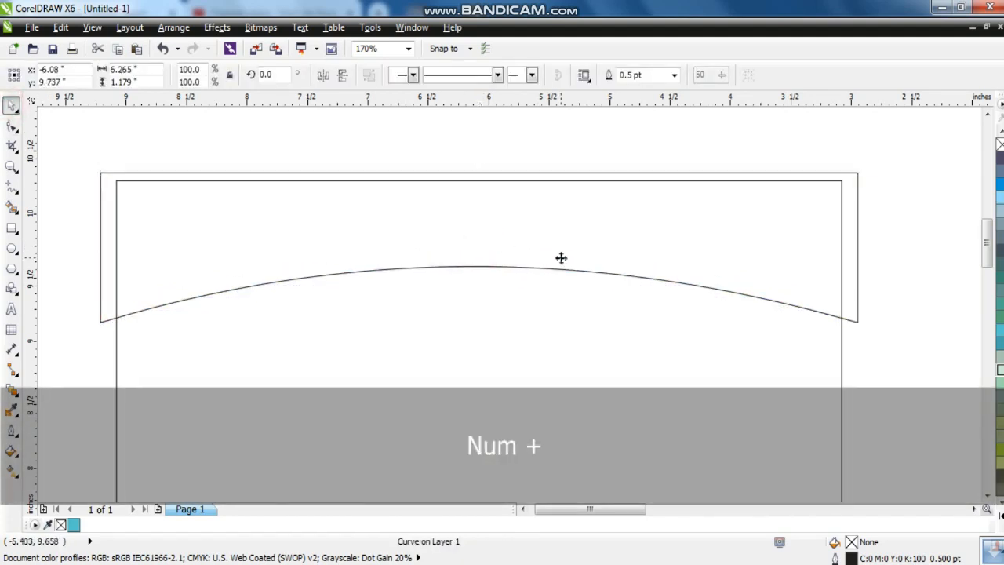
click(11, 127)
drag(474, 269, 471, 282)
drag(888, 321, 859, 322)
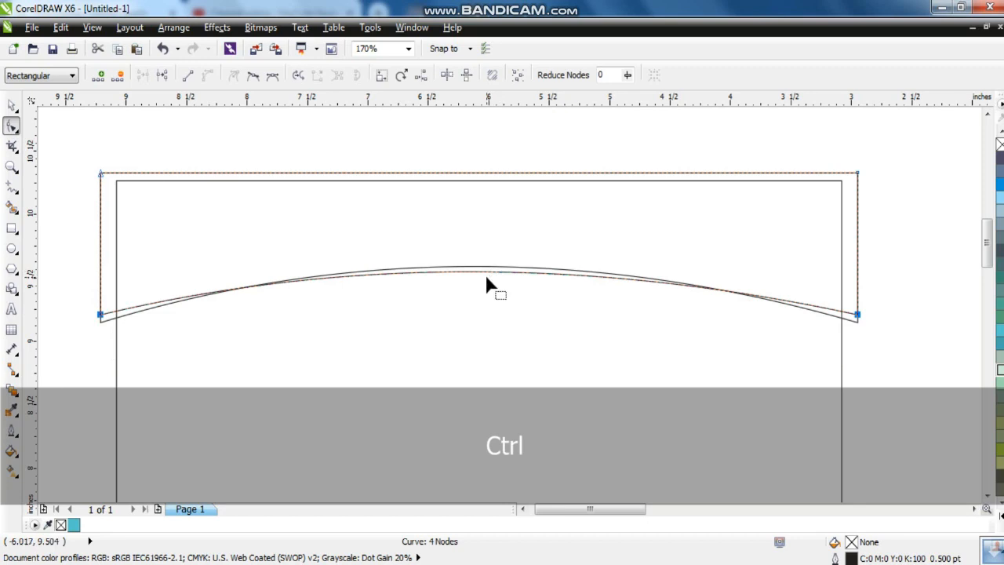
click(431, 152)
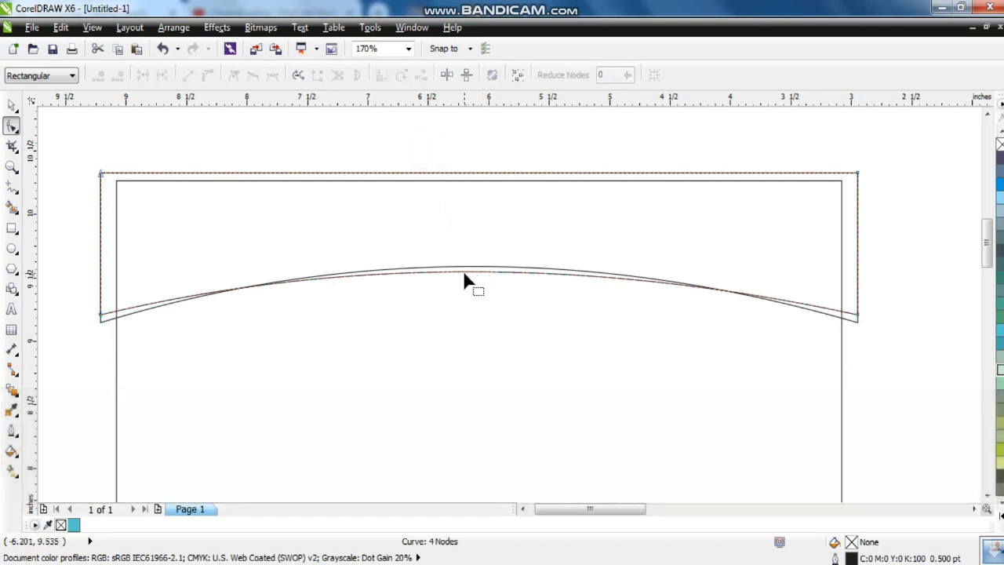
drag(462, 277, 463, 279)
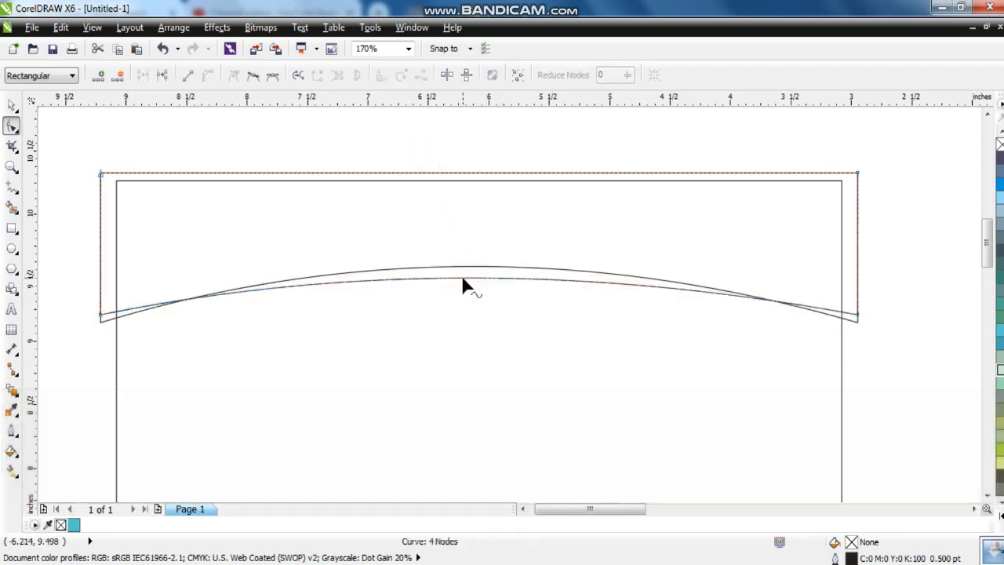
Fill the flatter header copy with C60 M0 Y20 K20 behind the original, and fill the original header with C60 M0 Y20 K0.
click(999, 346)
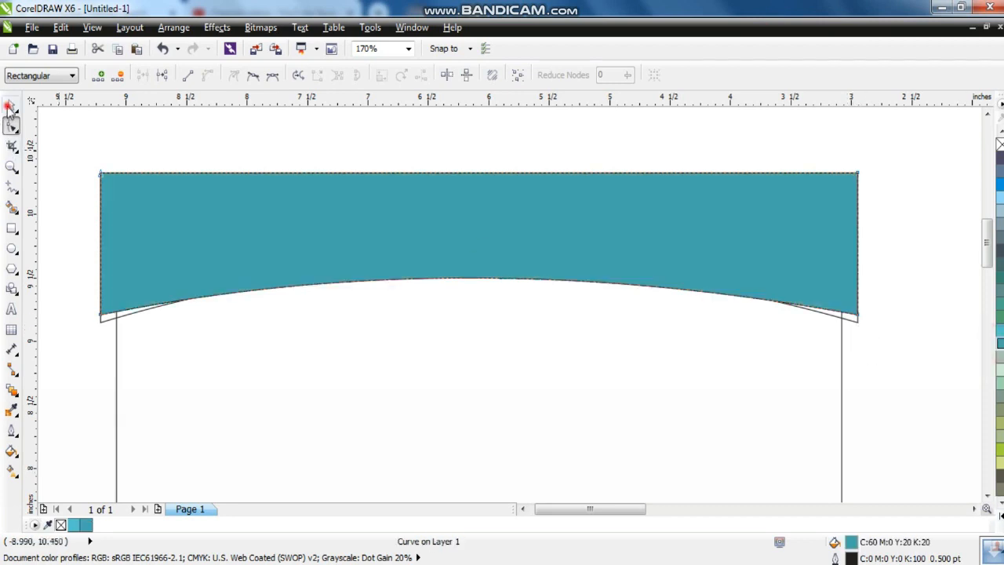
click(9, 107)
key(shift+Page_Down)
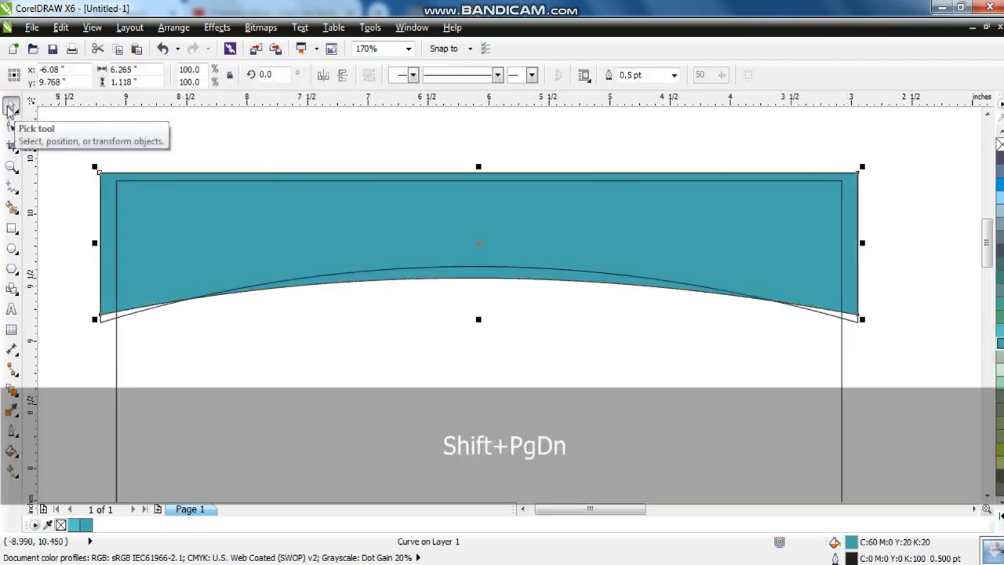
click(101, 321)
click(1000, 333)
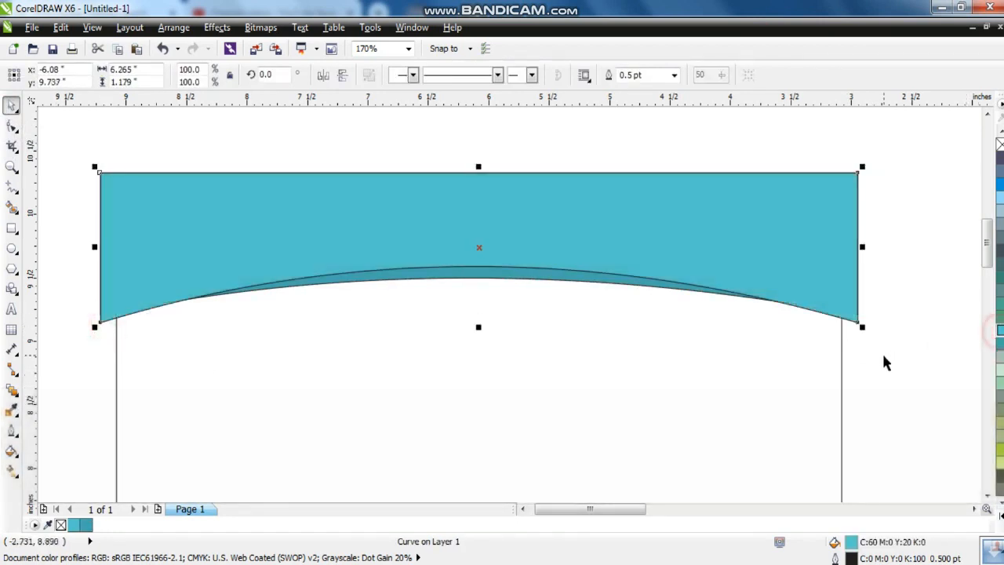
Fill the large page rectangle with turquoise, C60 M0 Y20 K0.
click(885, 357)
shift+click(842, 373)
key(shift+F2)
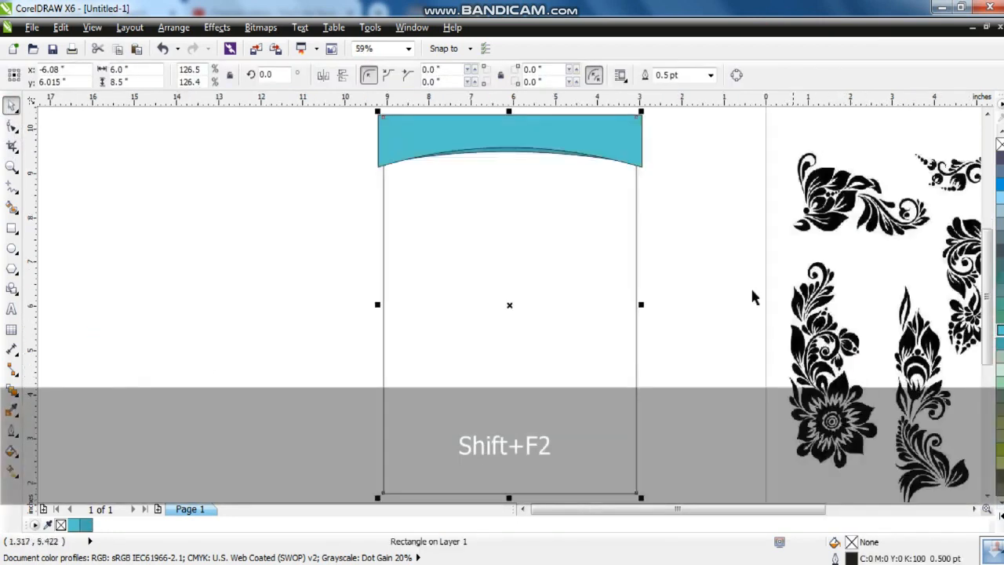
key(Escape)
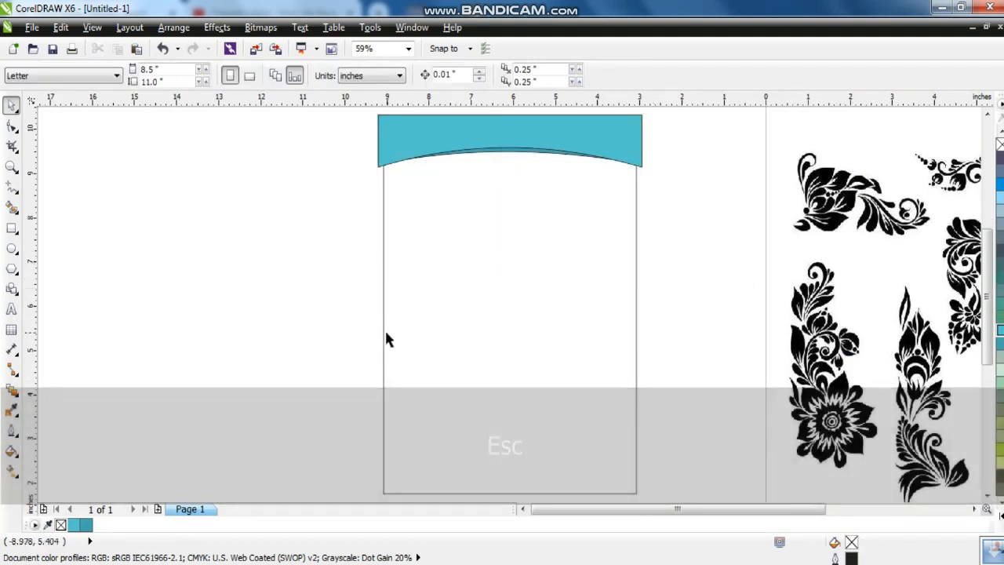
click(384, 332)
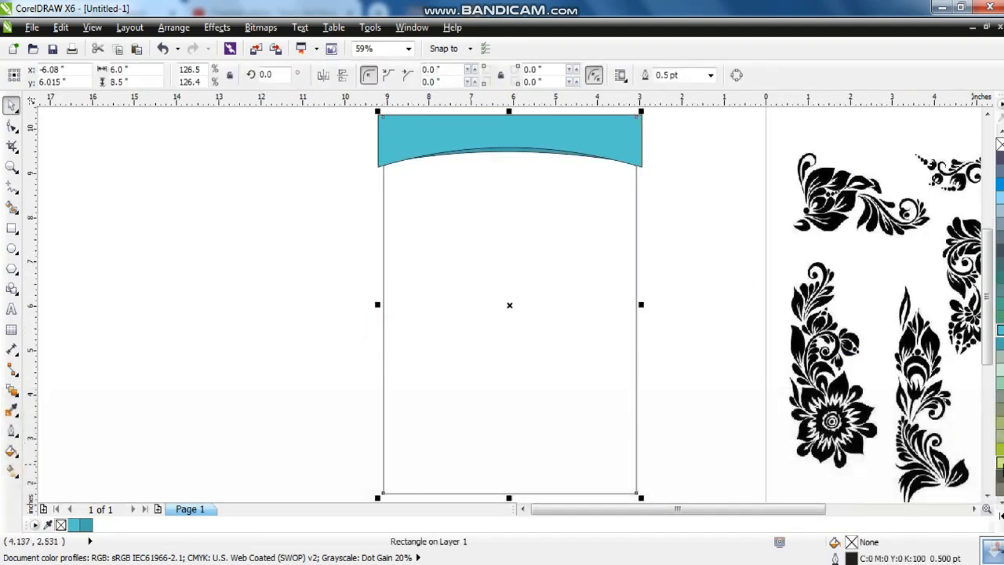
click(1000, 465)
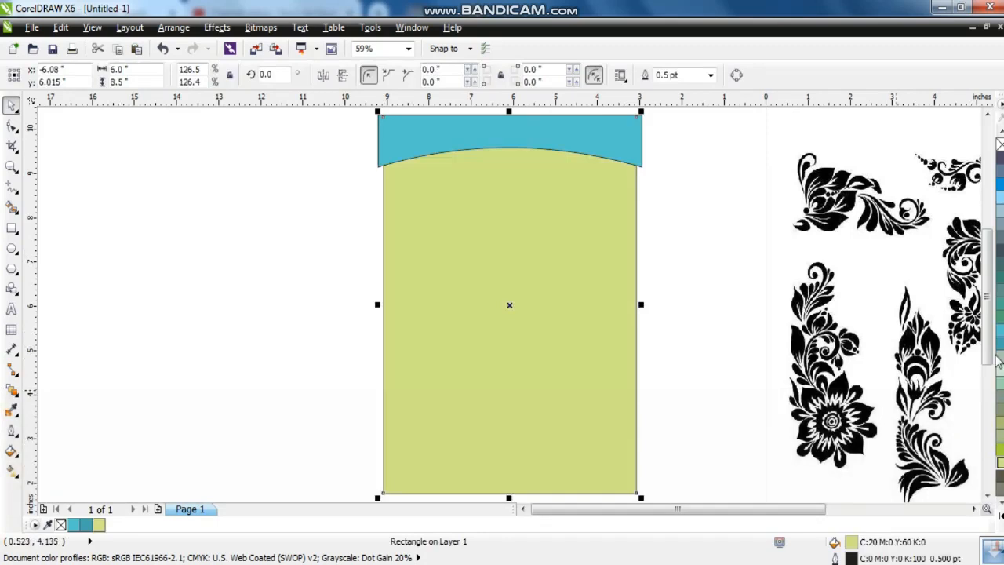
click(1000, 330)
Give the page rectangle a vertical linear fill from turquoise at its lower edge to white at mid-height, and send it to the back.
click(12, 471)
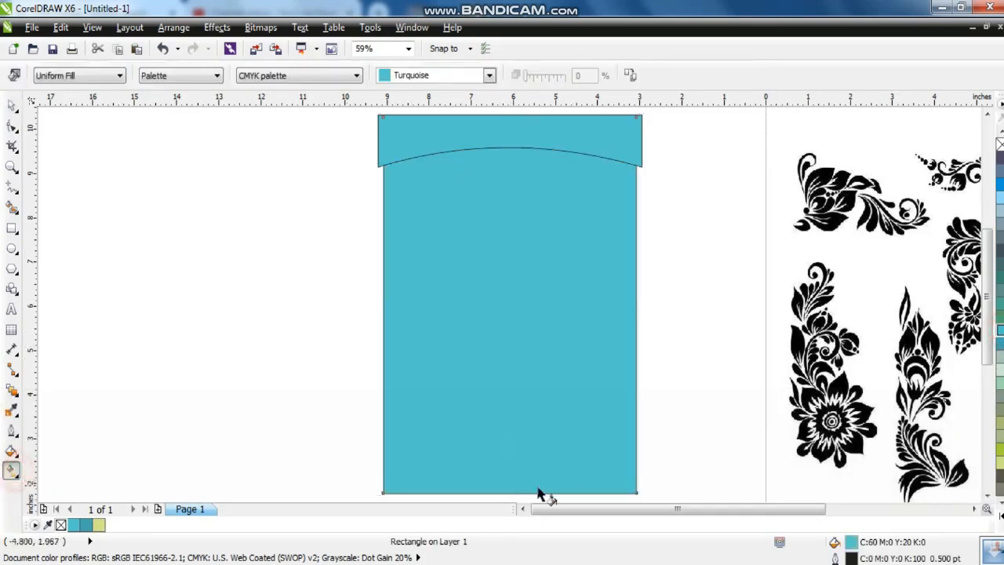
drag(510, 480, 511, 306)
drag(510, 480, 509, 483)
drag(511, 302, 508, 310)
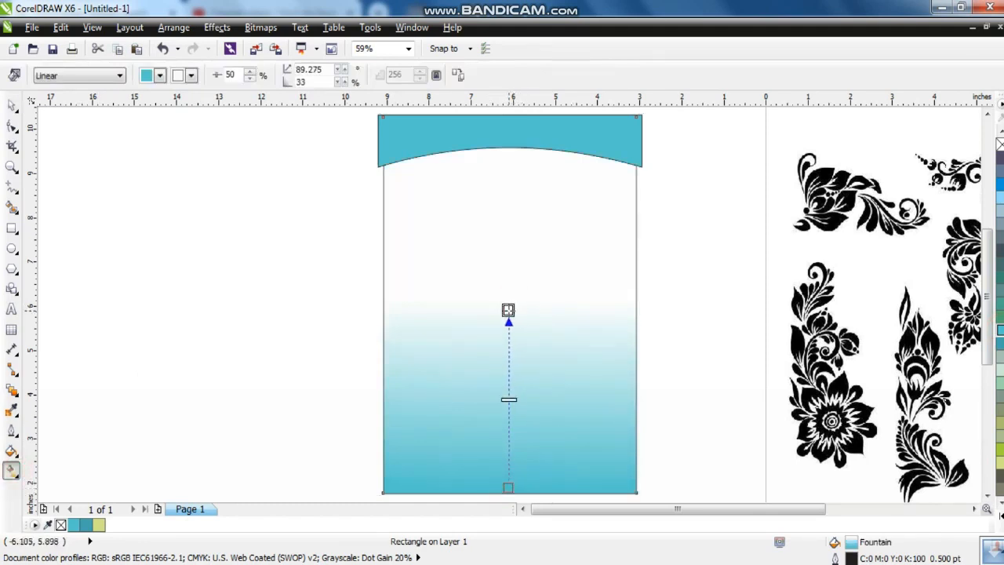
click(10, 104)
key(shift+Page_Down)
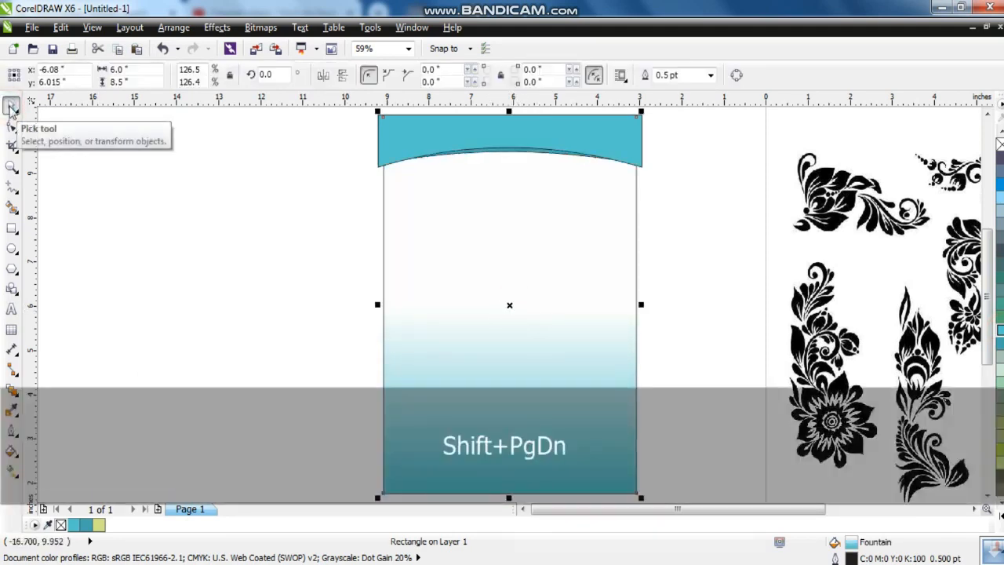
Draw a tall rectangle about 3.37 inches wide in the middle of the page, running from the header down into the gradient.
click(278, 239)
key(z)
drag(352, 124, 701, 442)
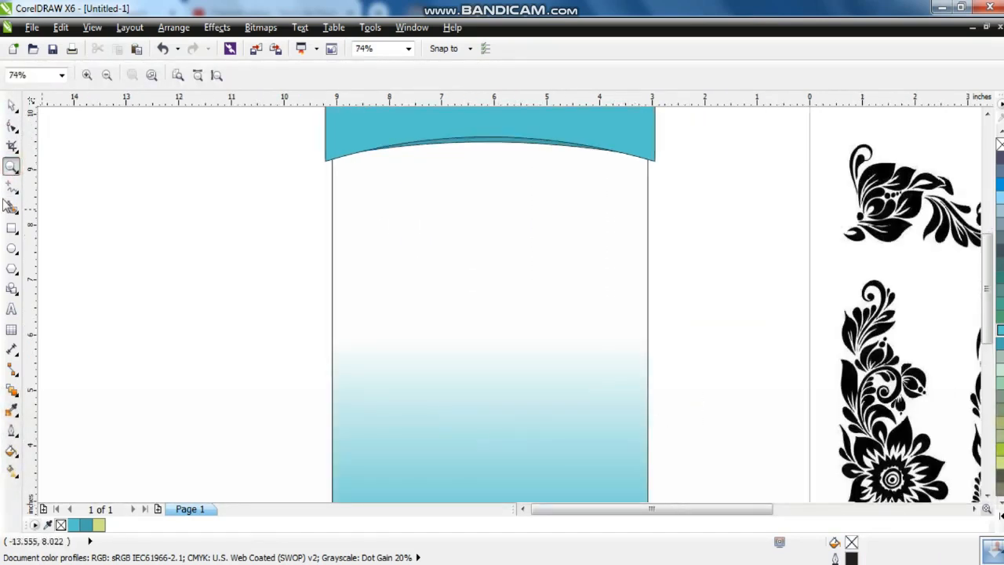
click(10, 227)
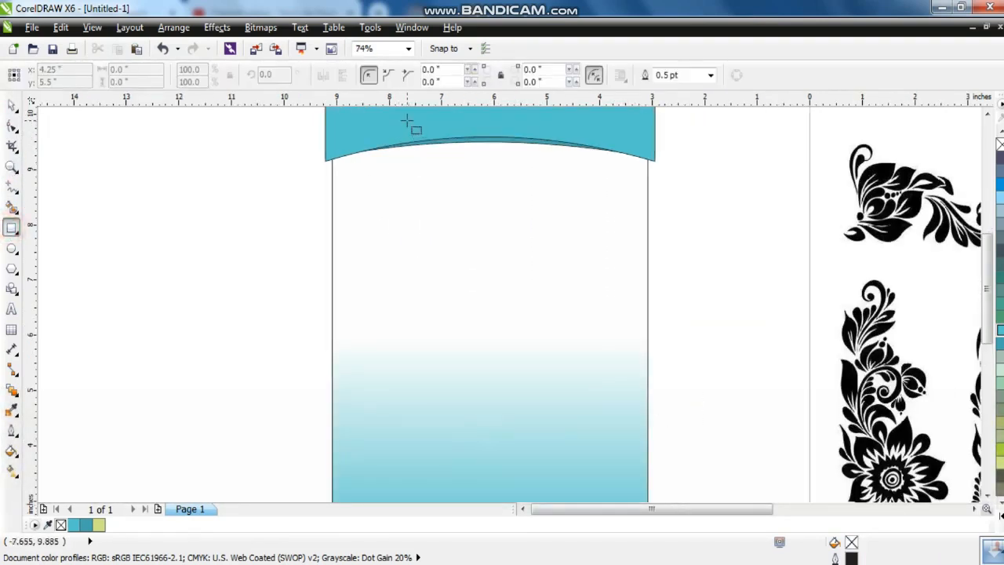
drag(408, 118, 585, 463)
Convert the tall rectangle to curves and bow its lower edge downward into a shallow curve.
click(11, 127)
key(ctrl+q)
click(10, 167)
drag(355, 410, 626, 502)
click(11, 128)
drag(267, 255, 793, 368)
click(207, 75)
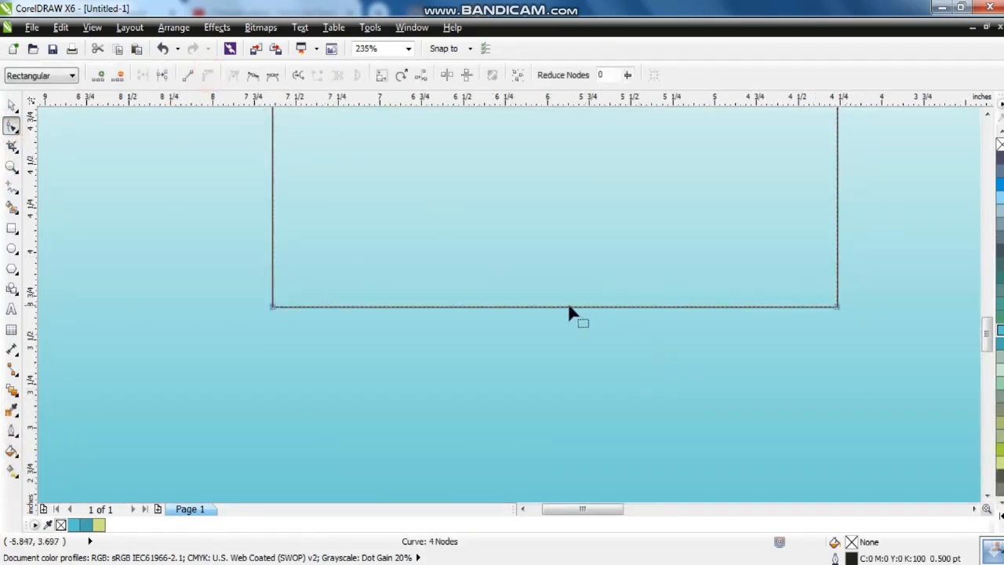
drag(554, 307, 557, 349)
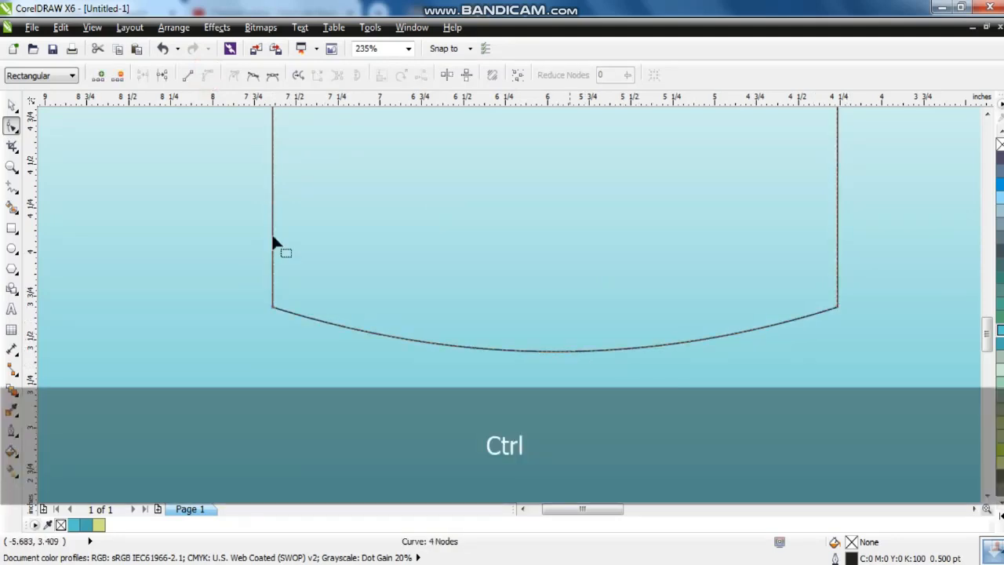
Give the central panel a 4 pt outline and a C60 M0 Y20 K20 fill.
click(13, 107)
click(12, 429)
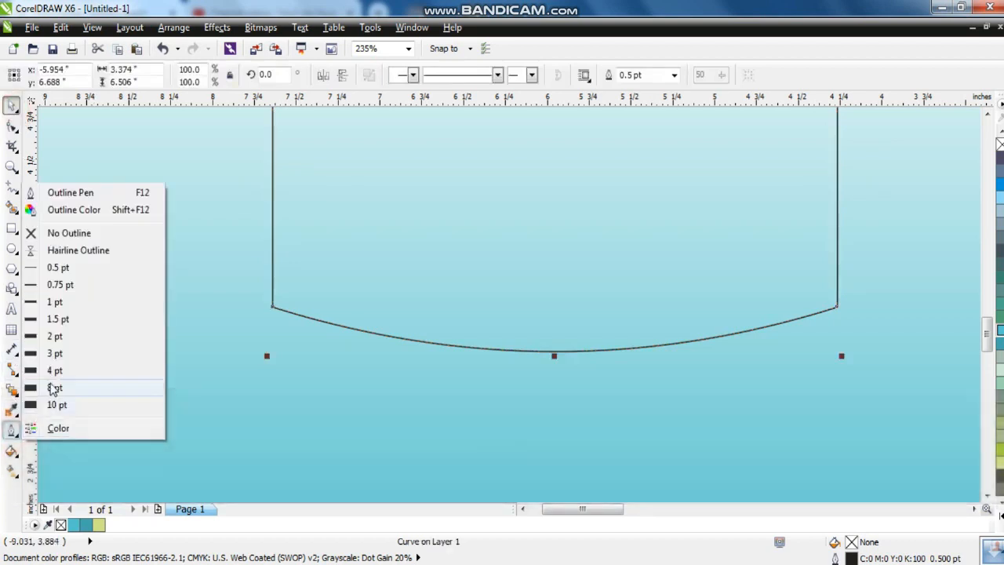
click(51, 372)
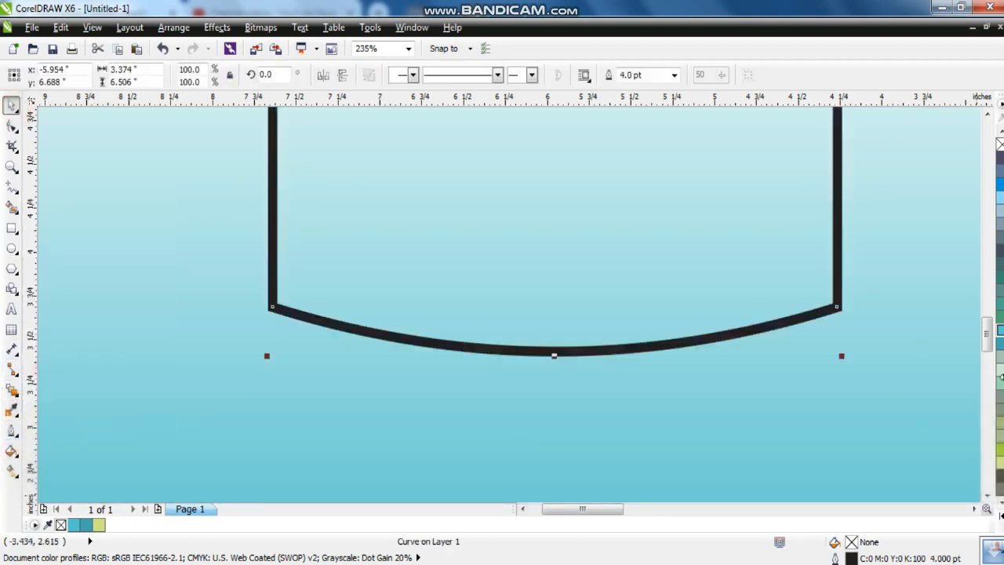
click(1000, 343)
Change the central panel's outline colour to white.
click(882, 381)
key(shift+F2)
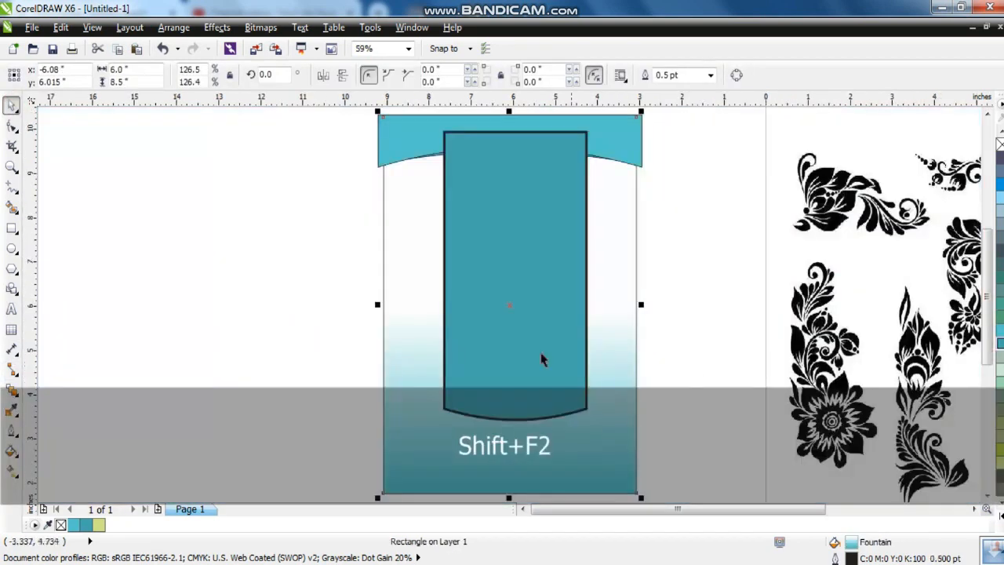
key(Escape)
click(531, 347)
click(1000, 517)
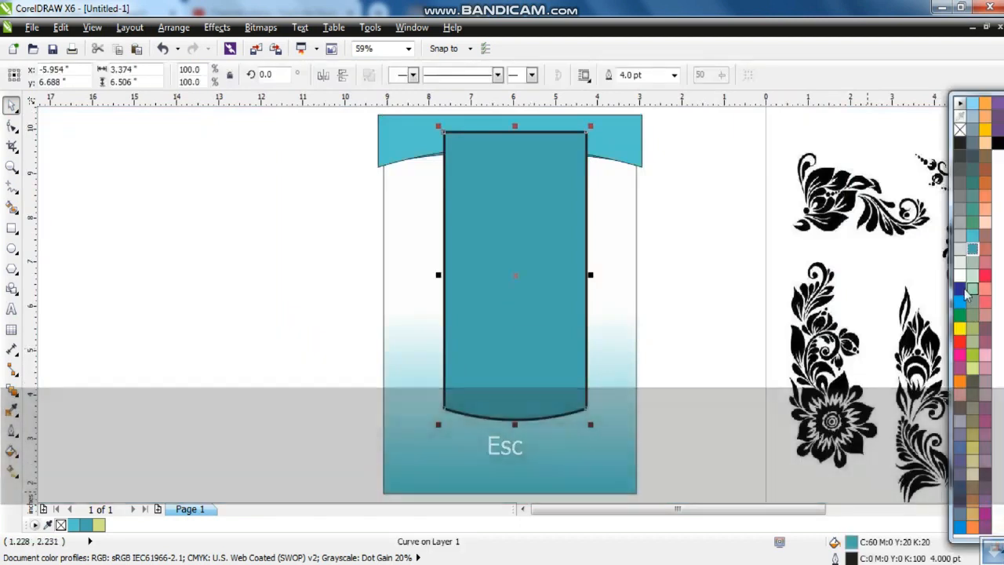
right_click(962, 276)
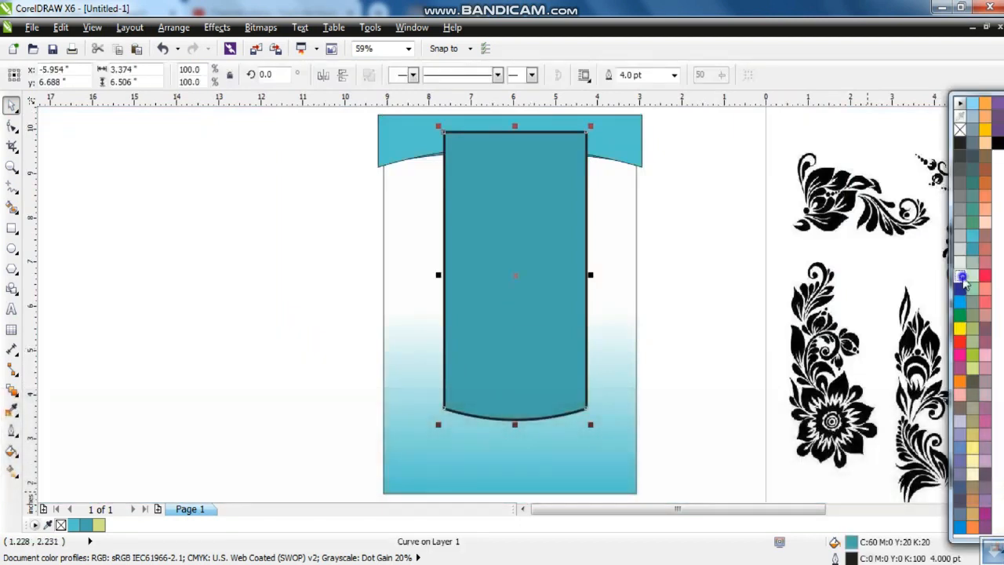
Set the central panel's uniform fill to dark teal, C99 M50 Y52 K29.
click(11, 453)
click(65, 342)
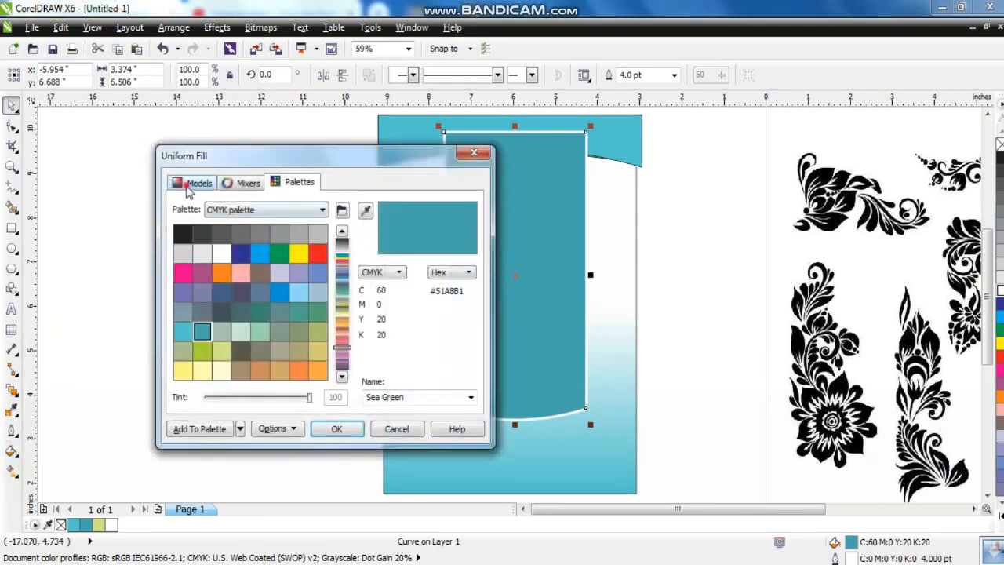
click(197, 182)
click(286, 295)
click(298, 335)
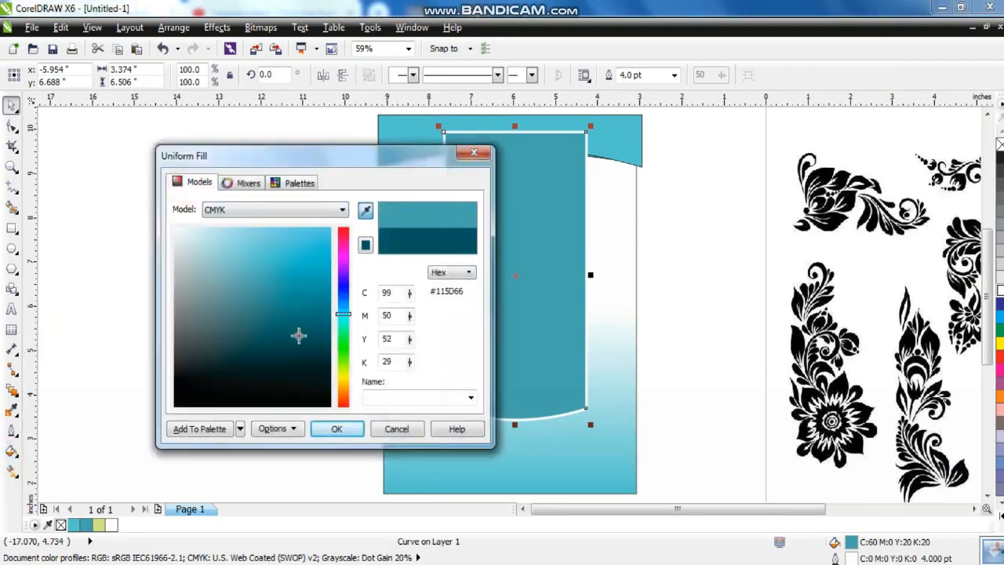
click(335, 430)
Apply a vertical linear fill to the central panel, from dark teal at the upper part to sea green below.
click(12, 470)
drag(490, 198, 484, 346)
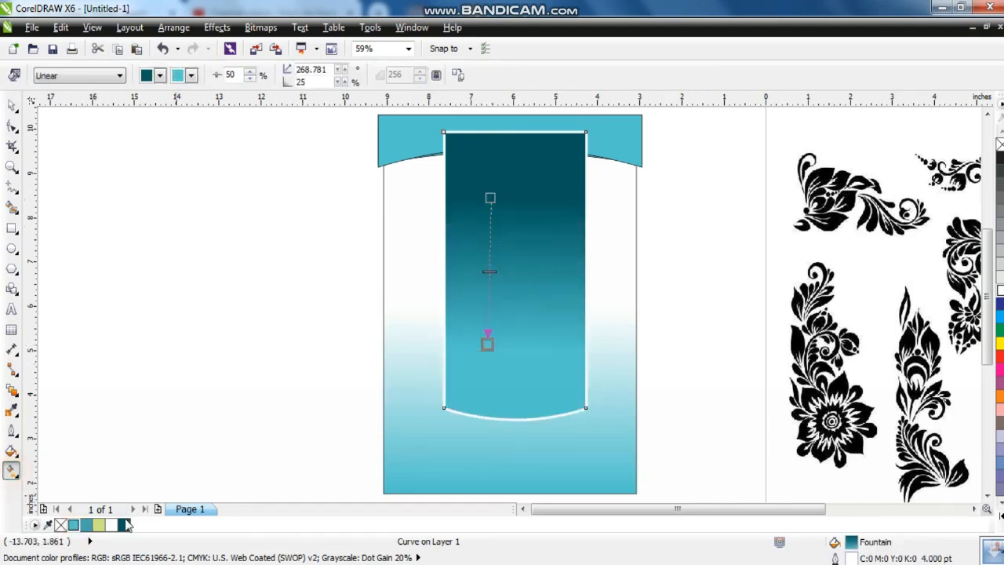
drag(149, 508, 488, 344)
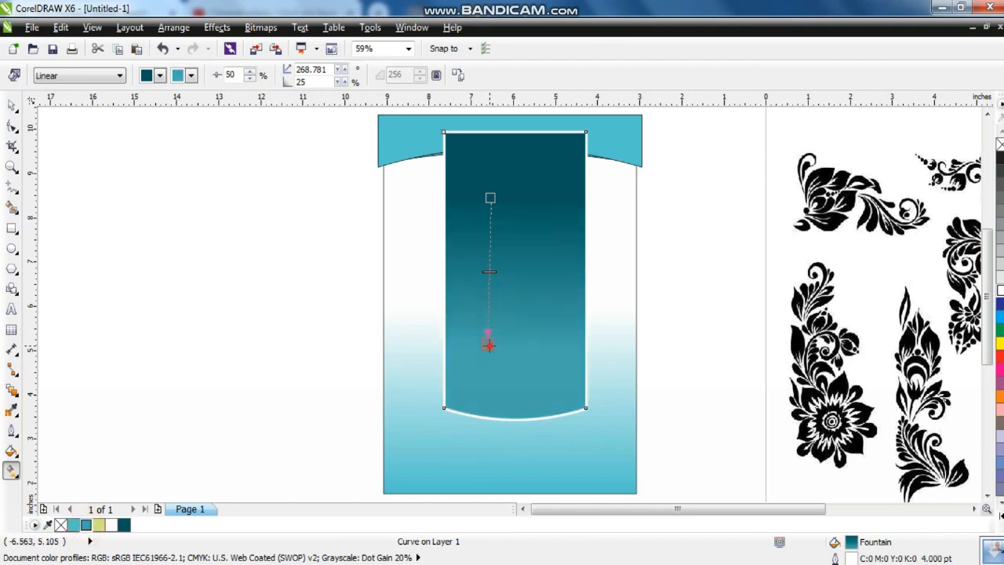
click(12, 106)
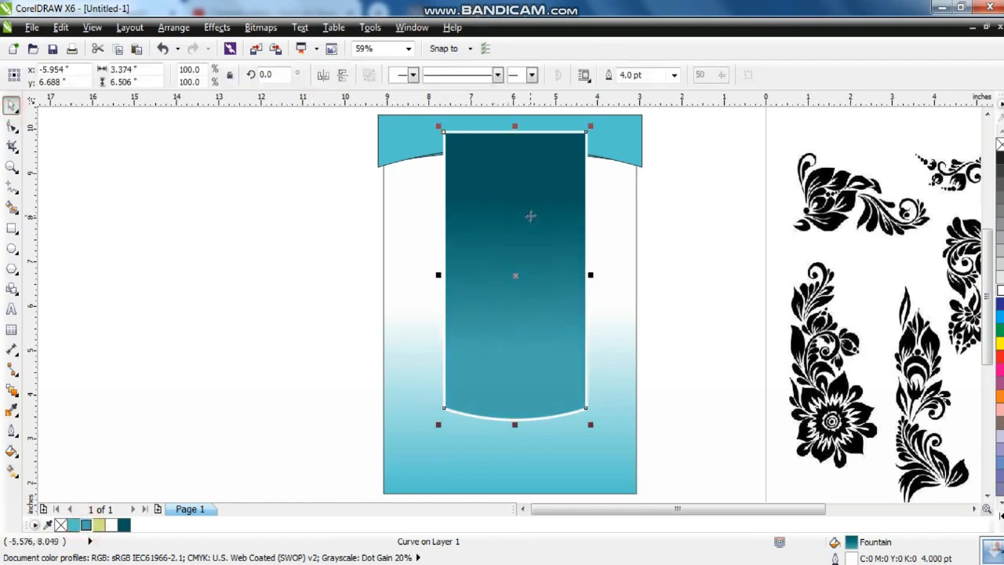
Send the central panel behind the light header and stretch the darker header shape downward into a thin band beneath it.
key(ctrl+Page_Down)
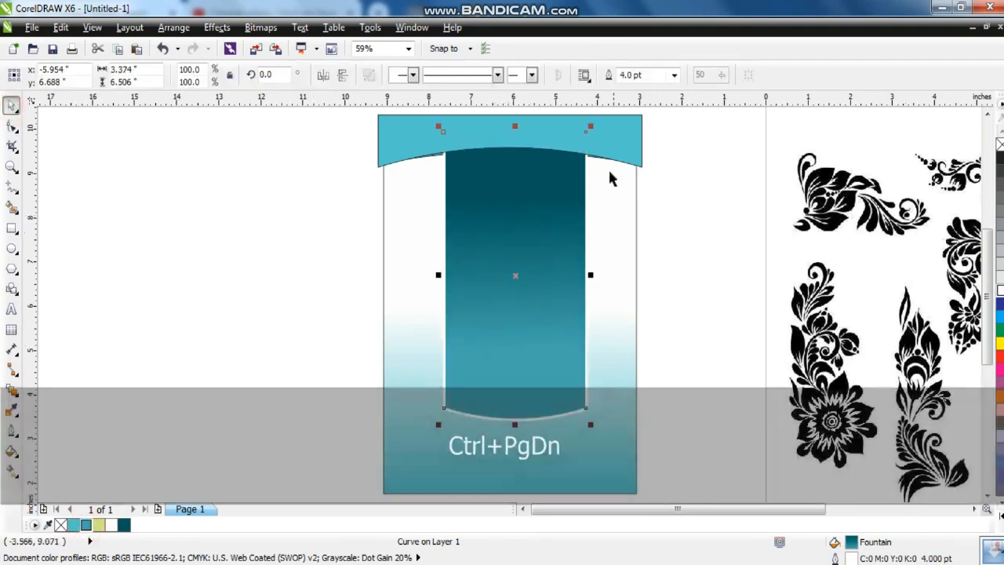
click(595, 153)
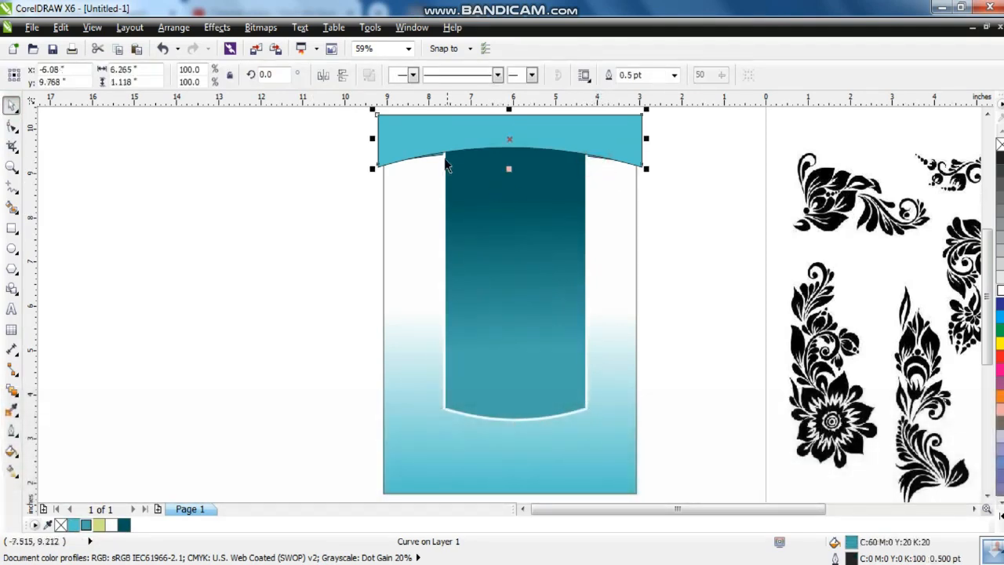
drag(509, 169, 509, 180)
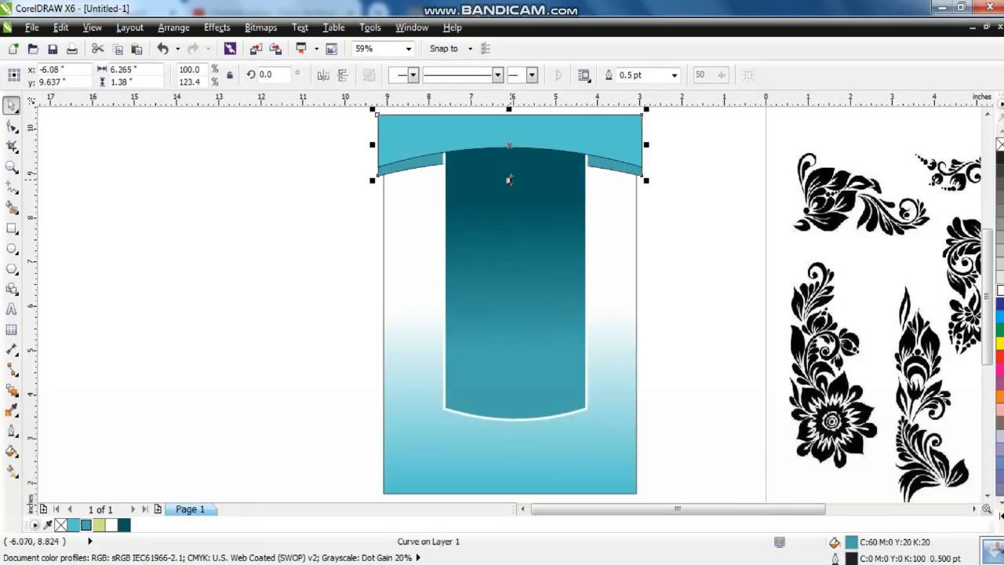
click(331, 197)
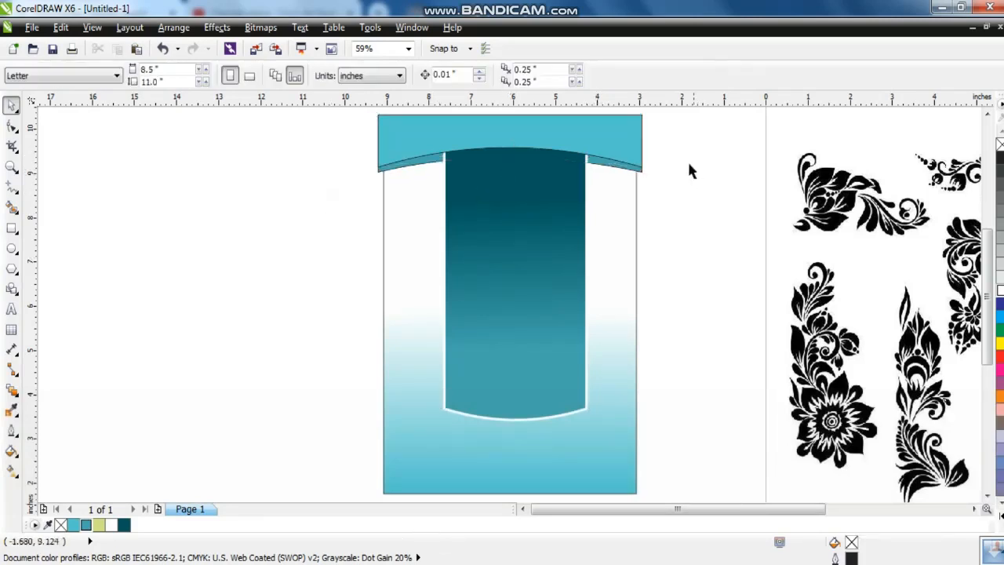
Remove the outlines of both header shapes and centre them and the central panel horizontally on the page rectangle.
click(620, 171)
shift+click(632, 144)
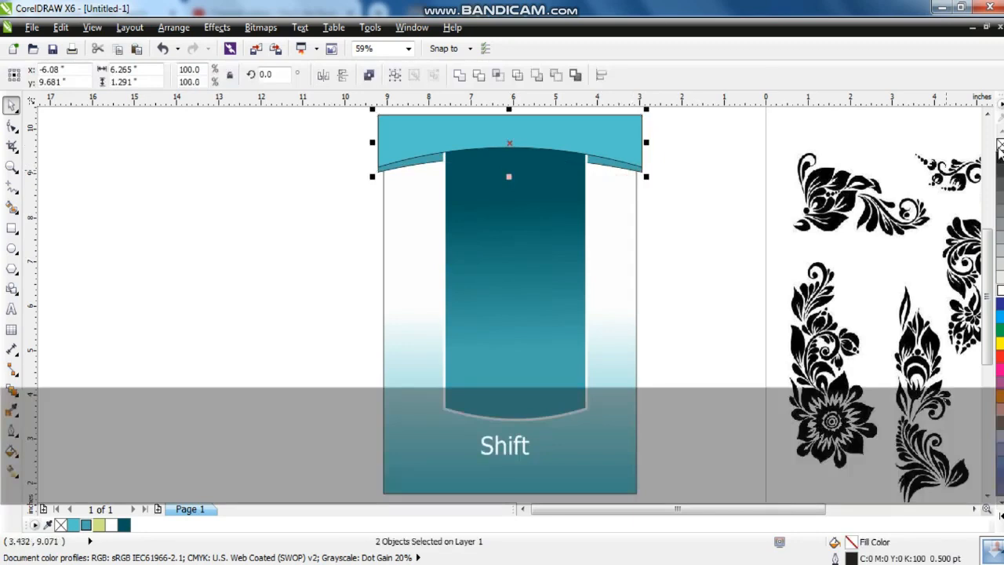
shift+click(558, 233)
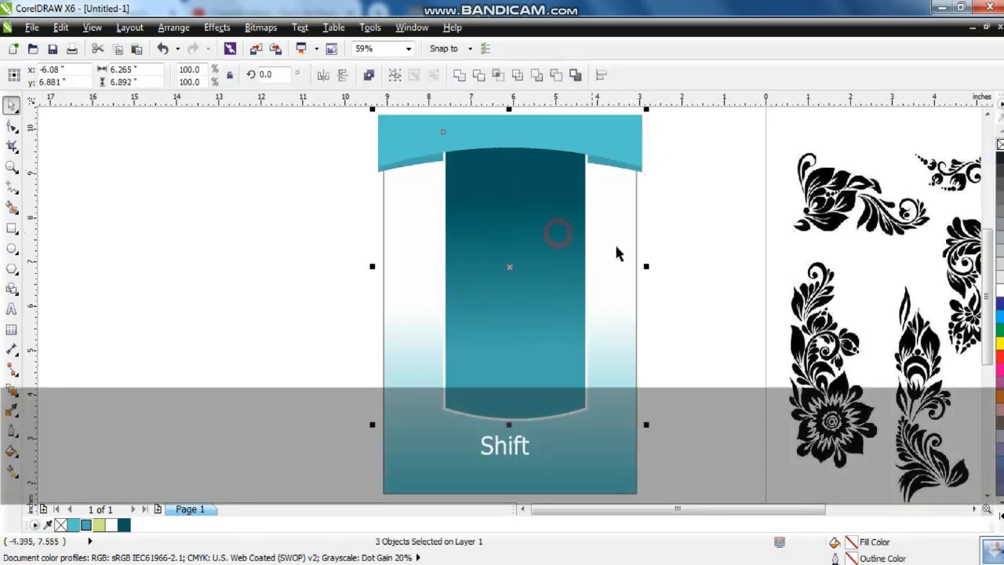
key(c)
shift+click(615, 285)
key(c)
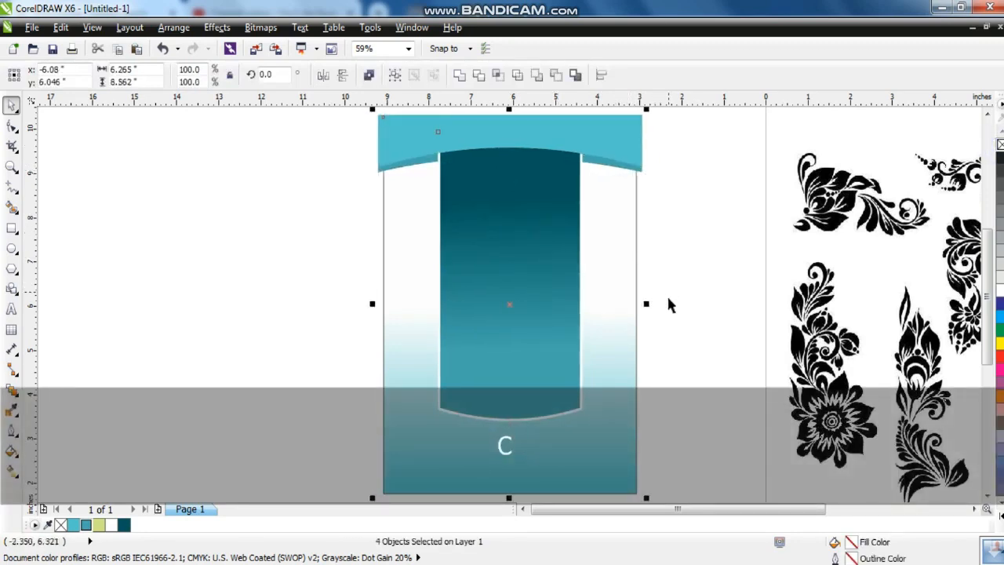
PowerClip the two header shapes and the central panel inside the page rectangle.
shift+click(627, 390)
click(216, 26)
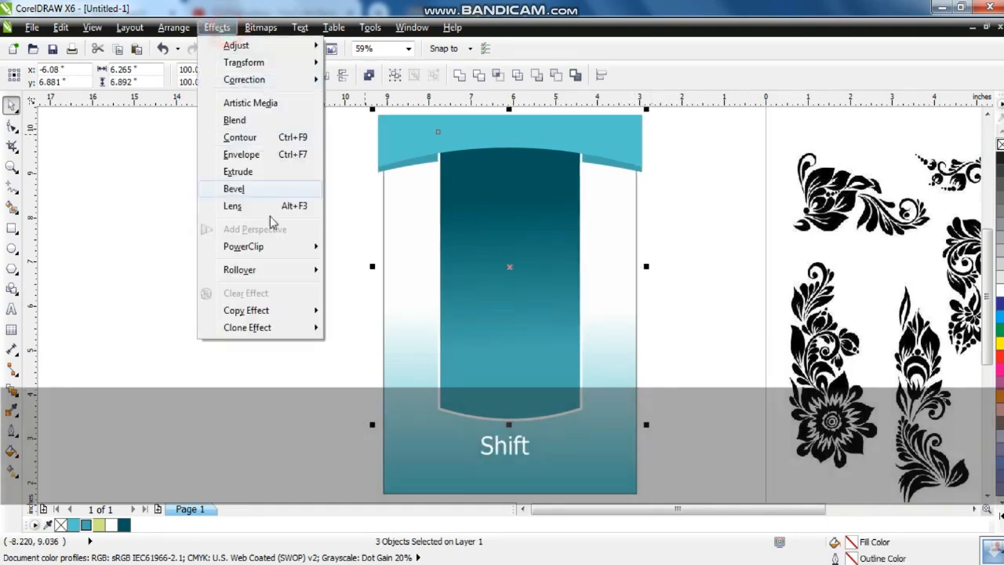
mouse_move(259, 246)
click(357, 249)
click(392, 265)
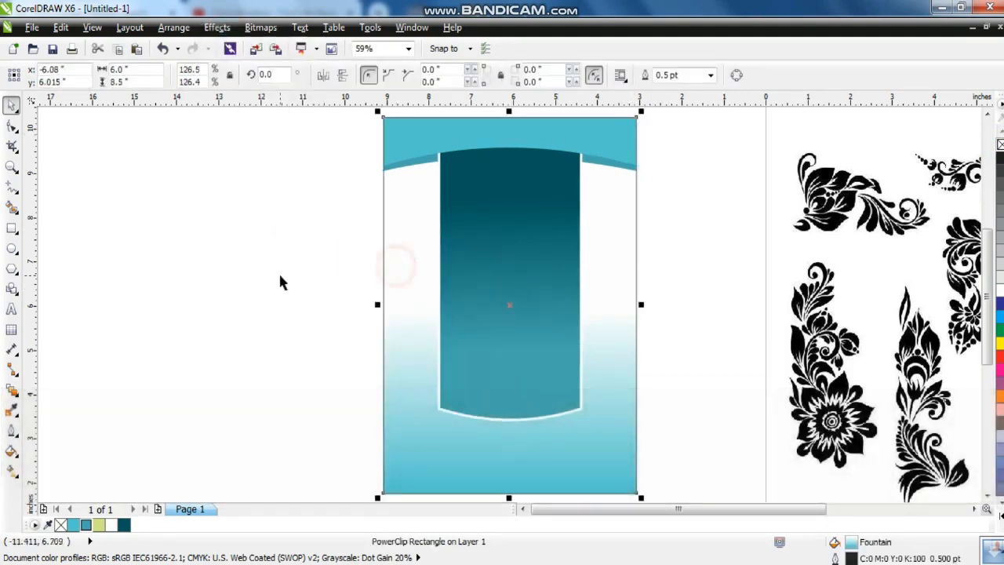
key(shift)
key(Escape)
click(305, 267)
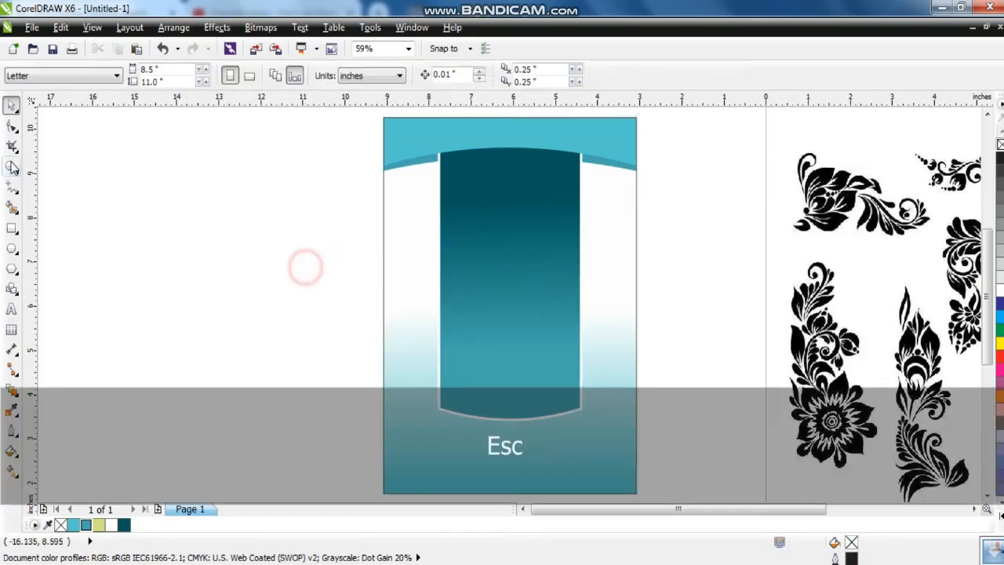
Draw a rectangle about 3.84 by 3.6 inches over the upper part of the central panel.
key(z)
drag(324, 123, 712, 336)
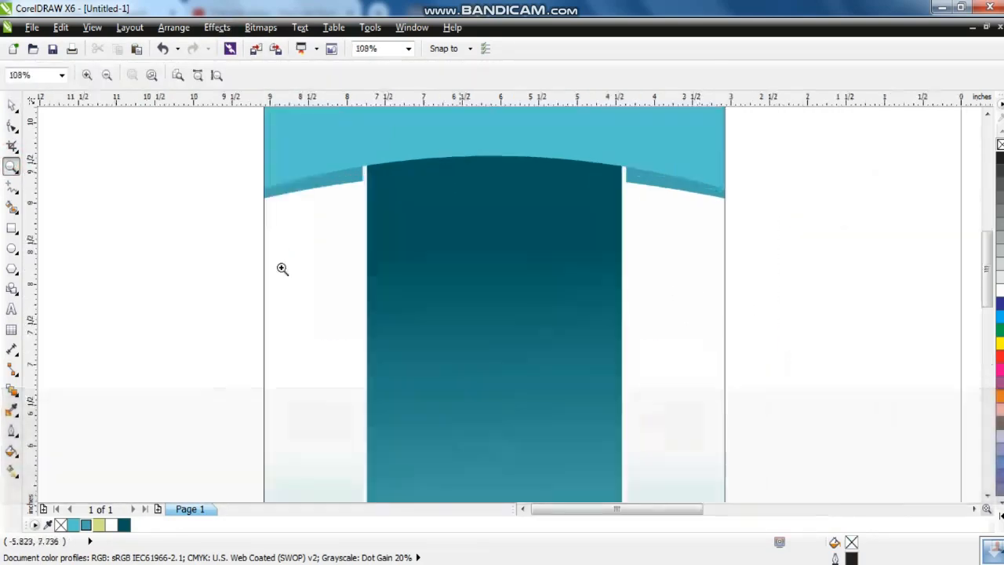
key(F6)
drag(346, 138, 641, 429)
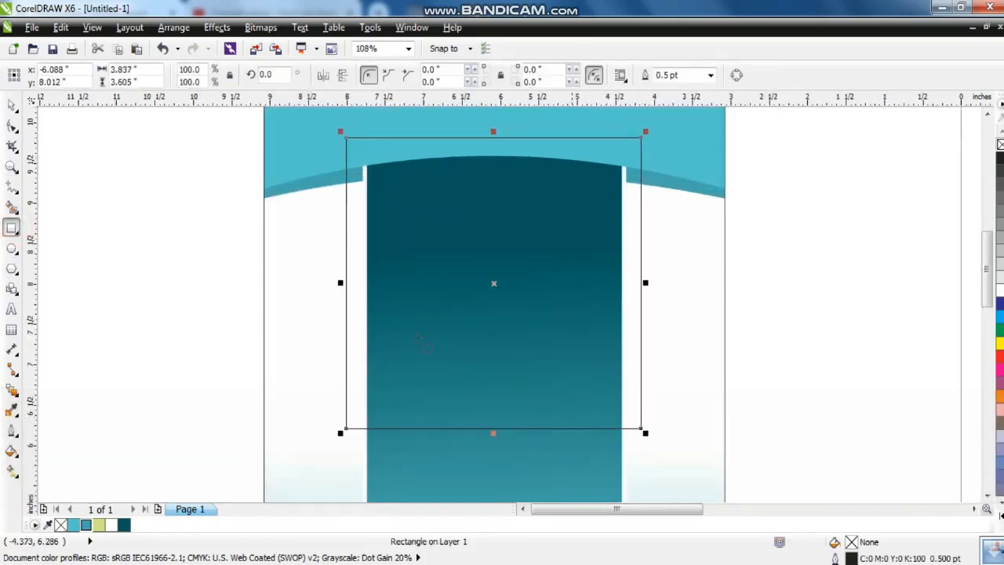
Convert the new rectangle to curves and bend its lower edge upward into a shallow arch.
click(12, 126)
key(ctrl+q)
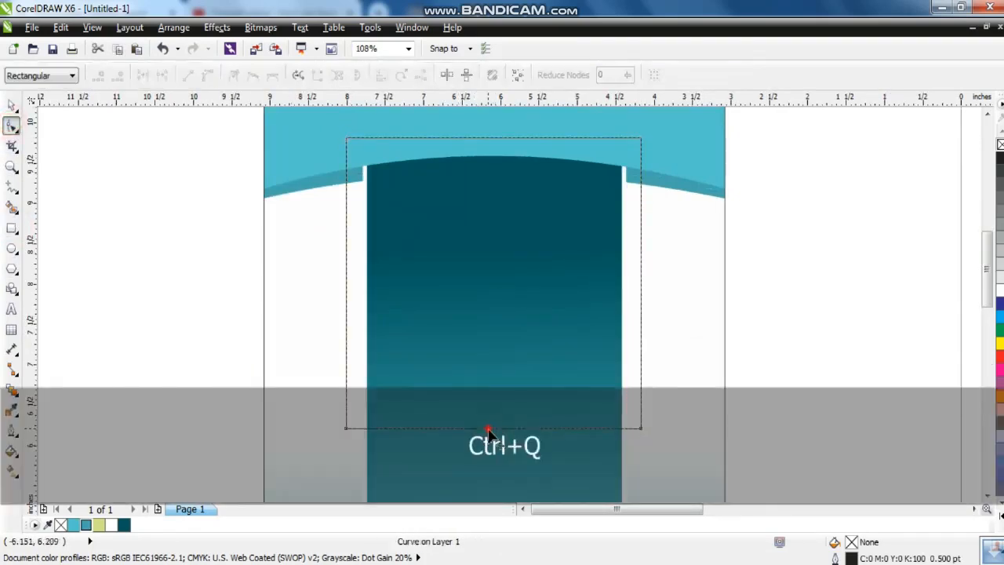
click(486, 429)
click(208, 75)
drag(484, 425, 493, 408)
click(13, 106)
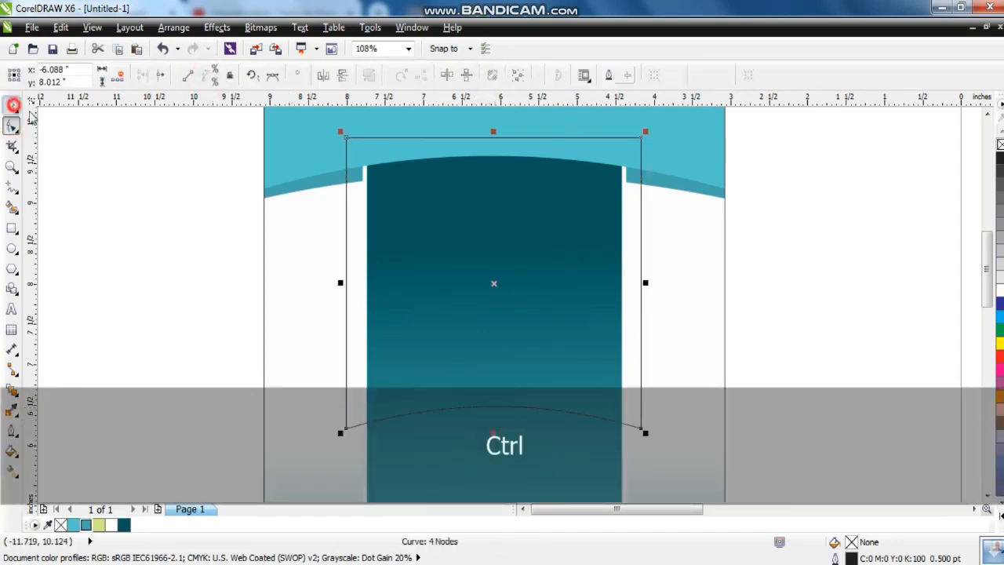
Centre the arched shape horizontally on the page rectangle and fill it with blue, C100 M100 Y0 K0.
shift+click(665, 180)
key(c)
key(Escape)
click(641, 251)
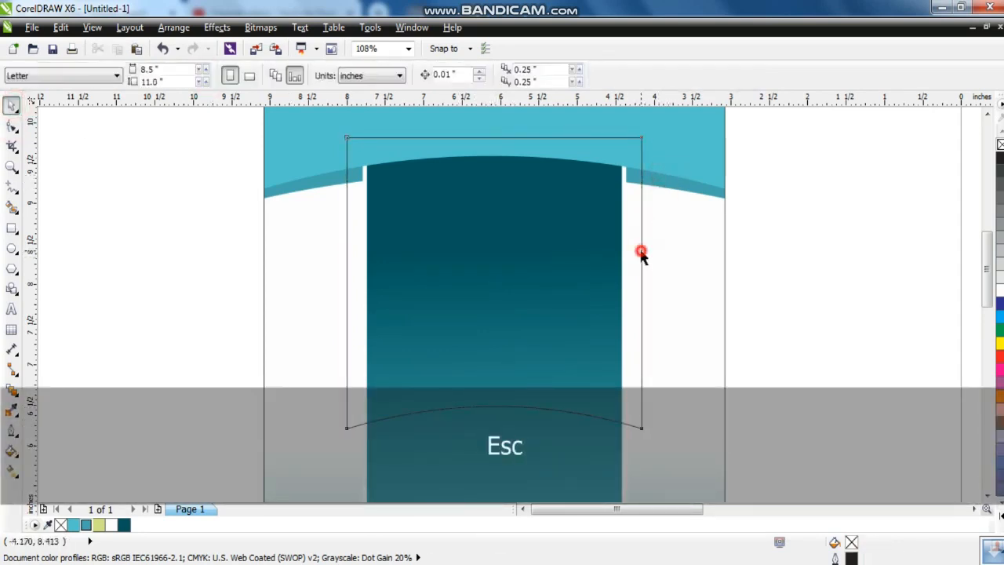
click(124, 524)
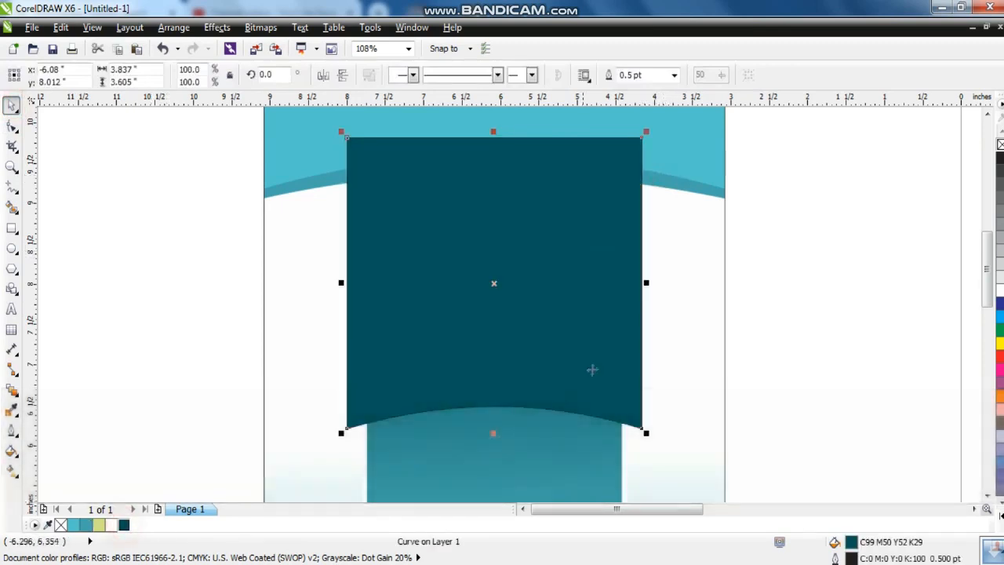
click(1000, 304)
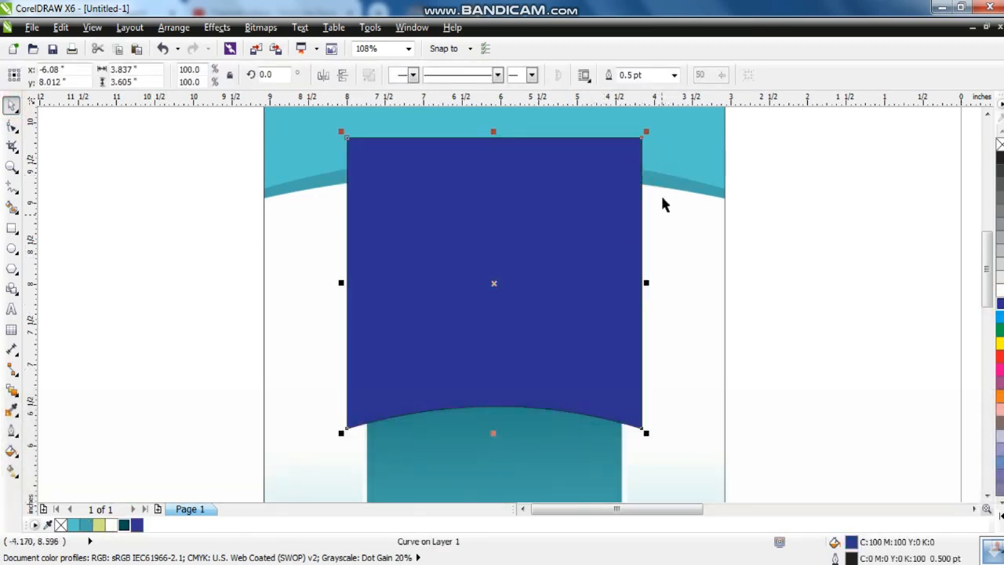
PowerClip the blue shape into the page rectangle, open the clip contents, and move the shape behind the header.
key(w)
click(677, 173)
key(d)
click(562, 231)
key(ctrl+Page_Down)
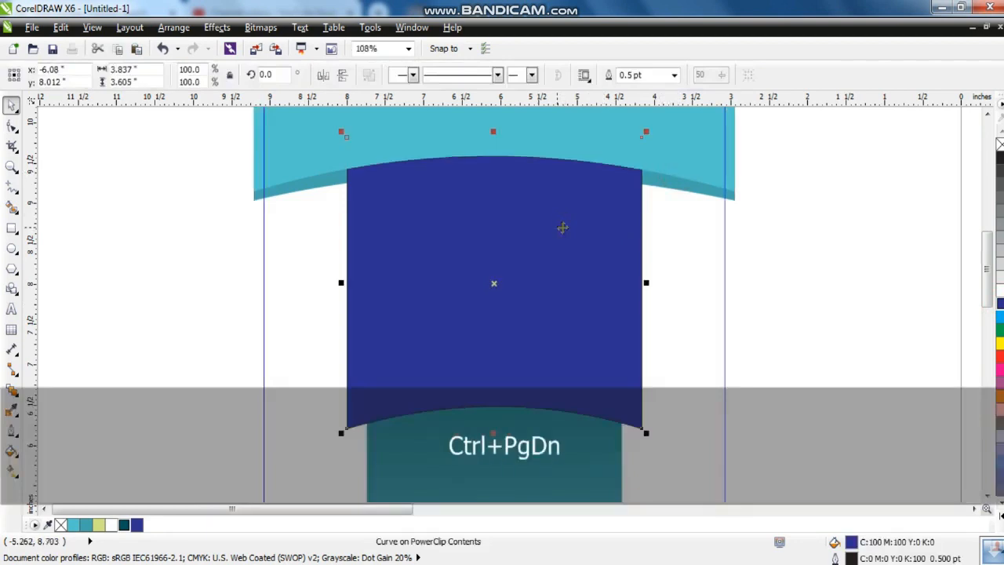
Apply a vertical linear fill to the arched shape, from blue above to cyan below.
key(g)
drag(484, 251, 470, 224)
drag(457, 160, 457, 338)
drag(457, 160, 458, 138)
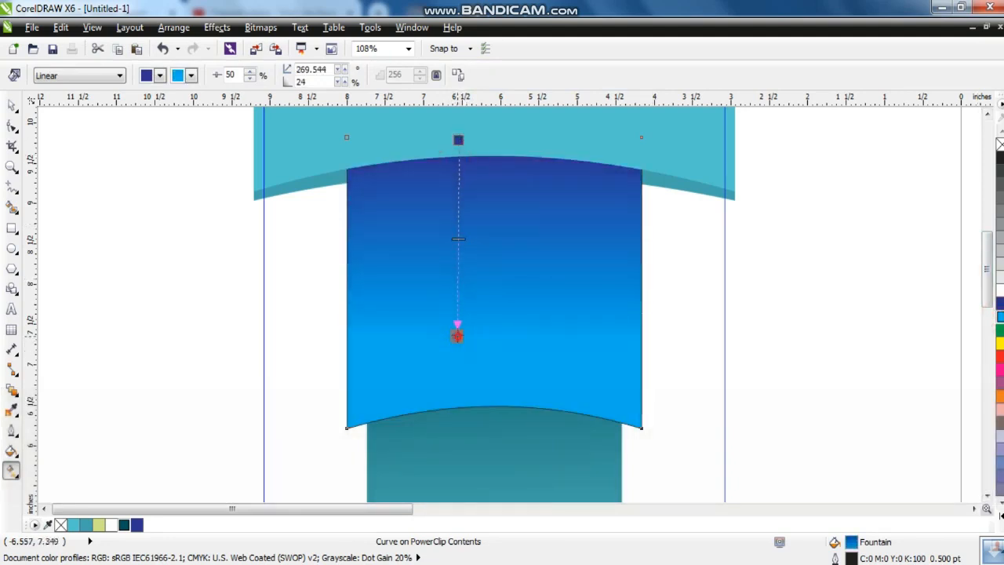
Remove the arched shape's outline while keeping the page's PowerClip contents open for editing.
click(11, 107)
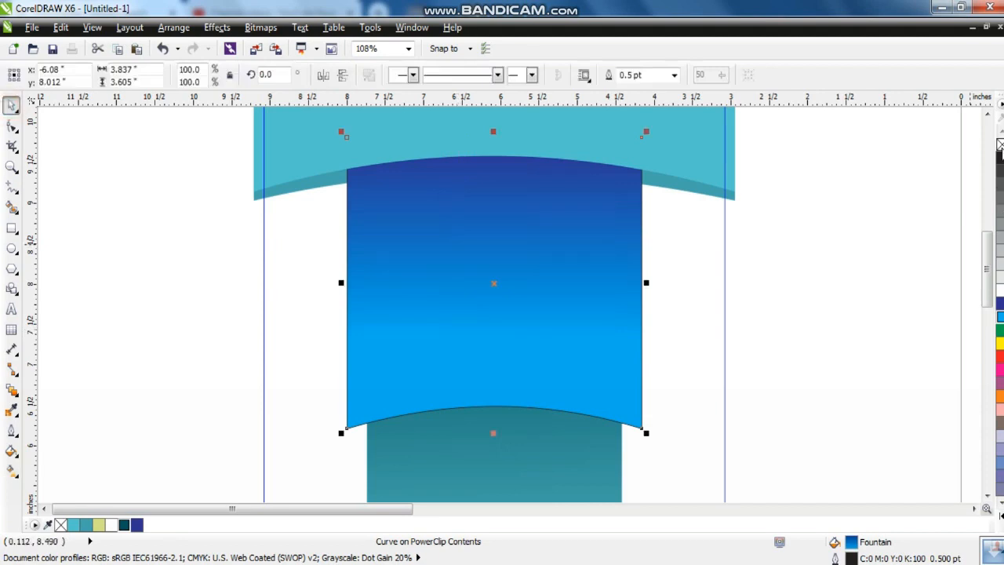
right_click(1000, 145)
key(shift+F2)
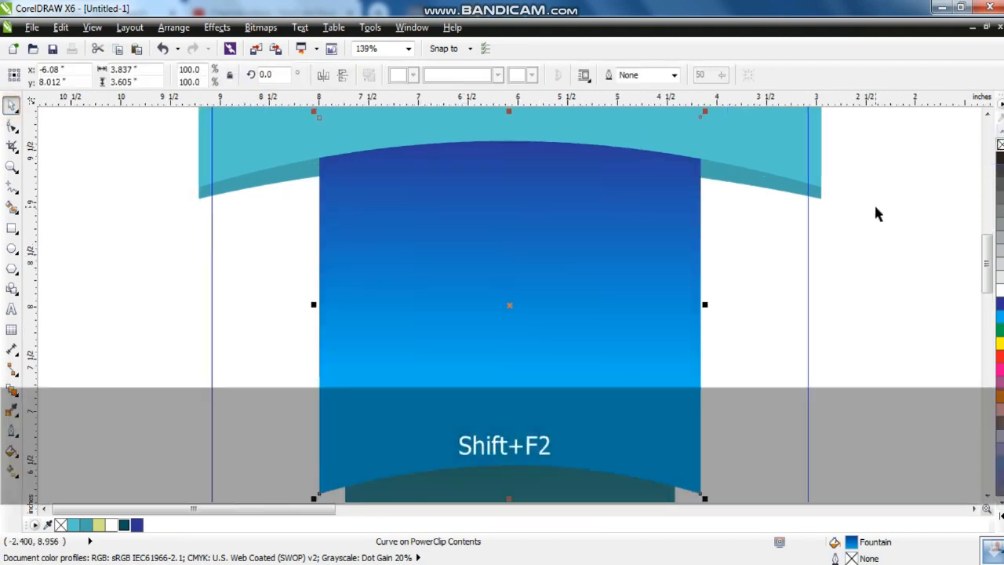
key(F4)
click(295, 255)
click(184, 242)
key(d)
click(188, 246)
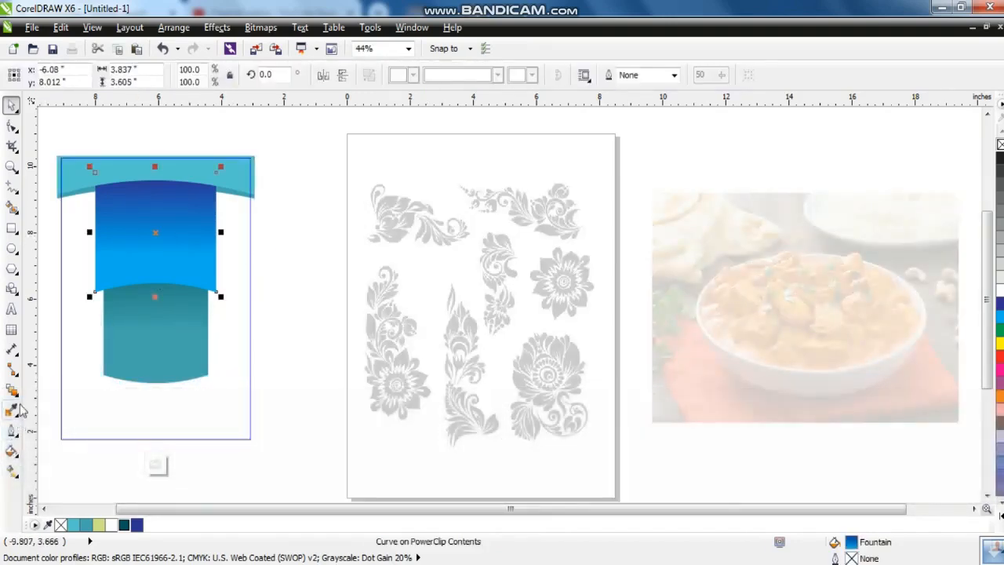
Apply a vertical linear transparency fading the arched shape out upward, fill it with C100 M100 Y0 K0 blue, and finish editing the clip.
click(17, 396)
mouse_move(17, 392)
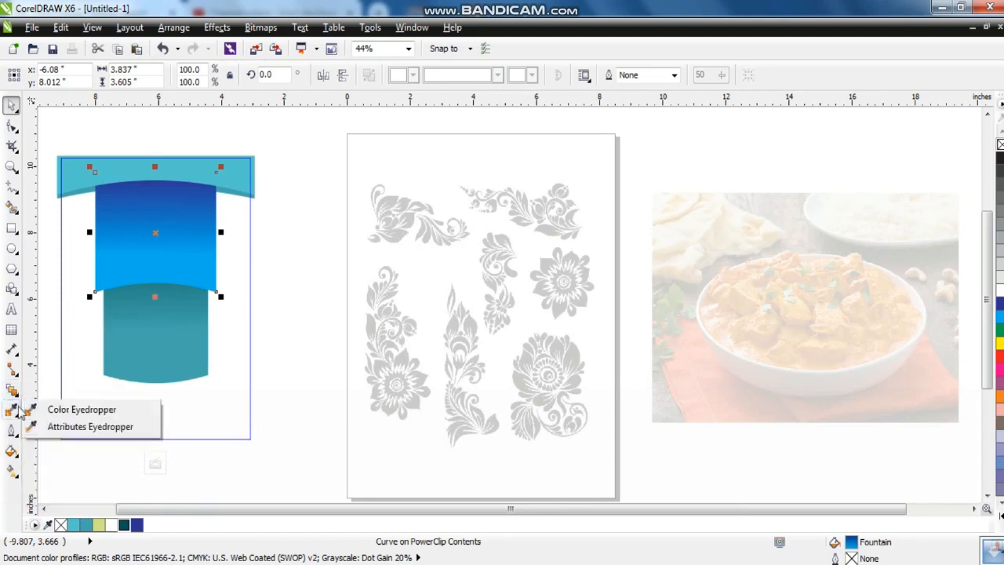
click(43, 492)
drag(146, 278, 147, 188)
drag(145, 279, 146, 292)
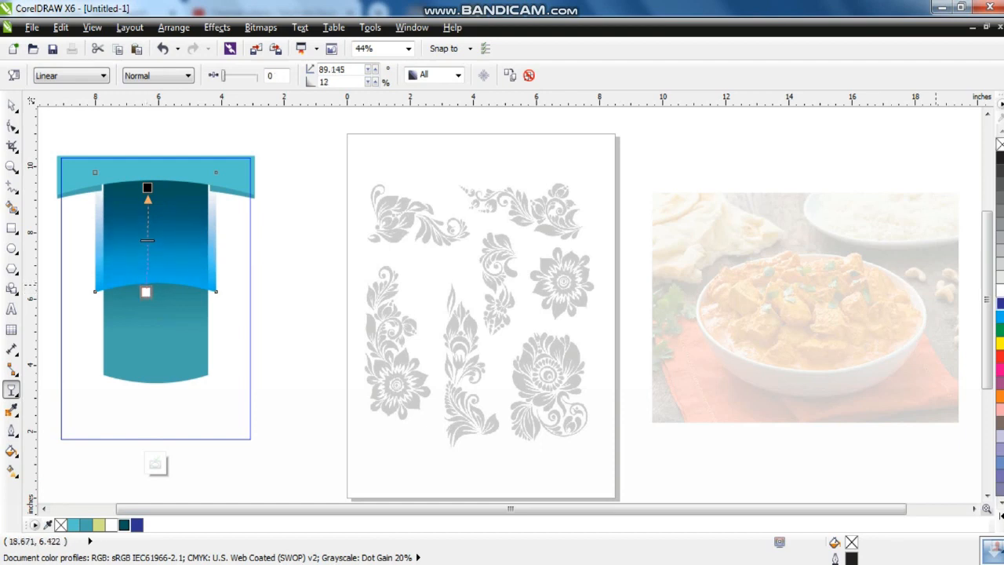
click(1001, 304)
drag(148, 189, 146, 211)
click(11, 105)
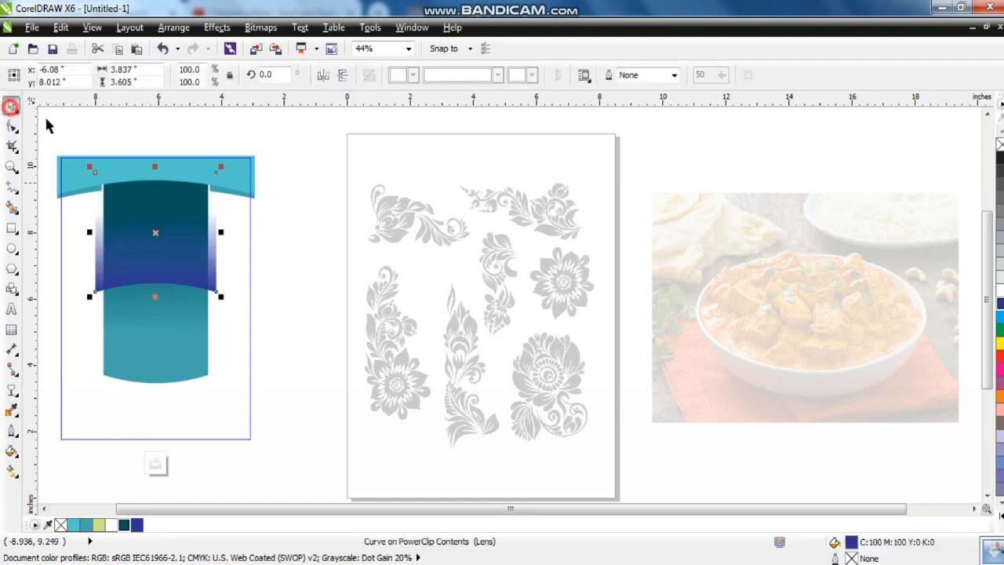
ctrl+click(93, 116)
click(93, 117)
Try turquoise as the arched shape's fill inside the page's PowerClip.
click(160, 229)
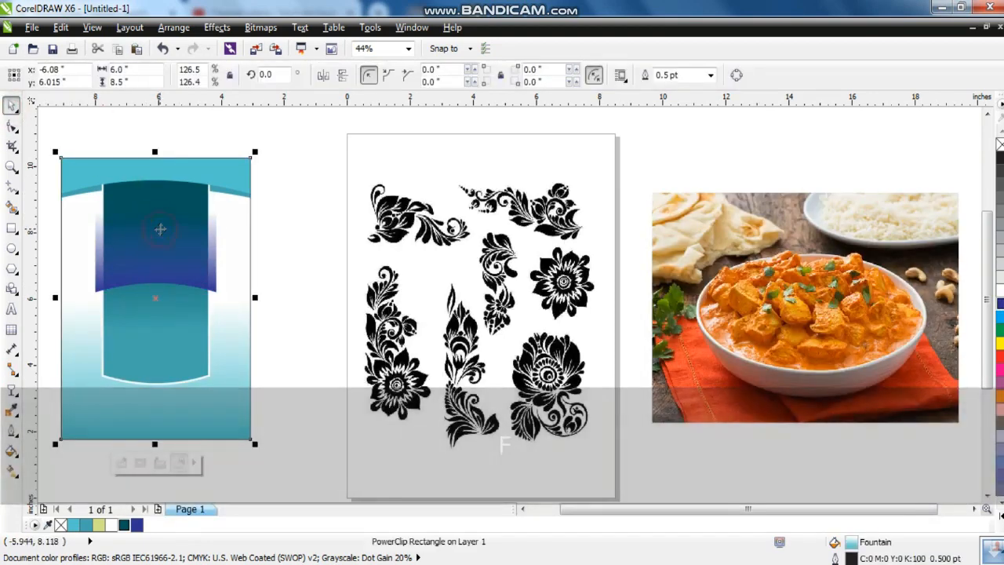
ctrl+click(160, 229)
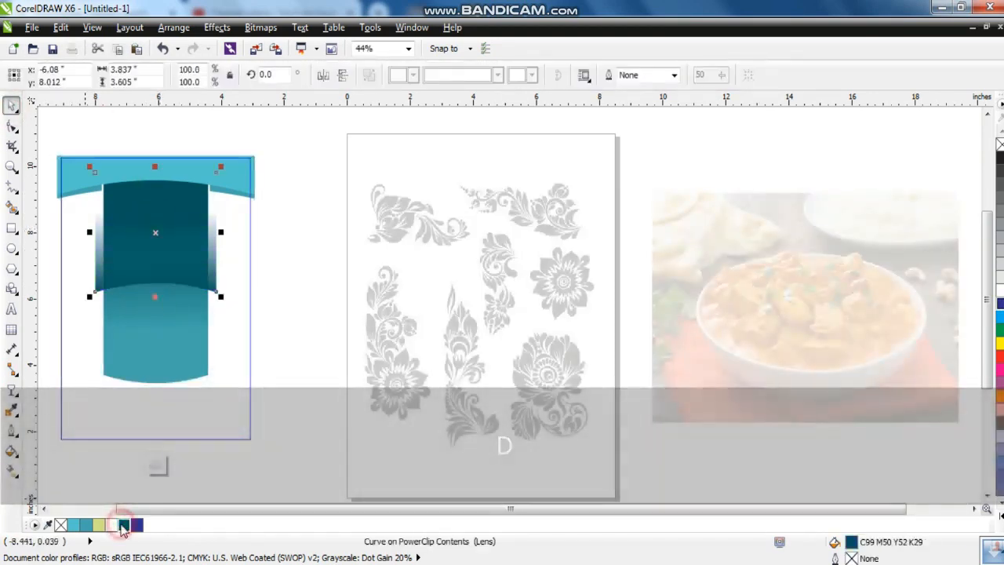
click(75, 527)
click(76, 527)
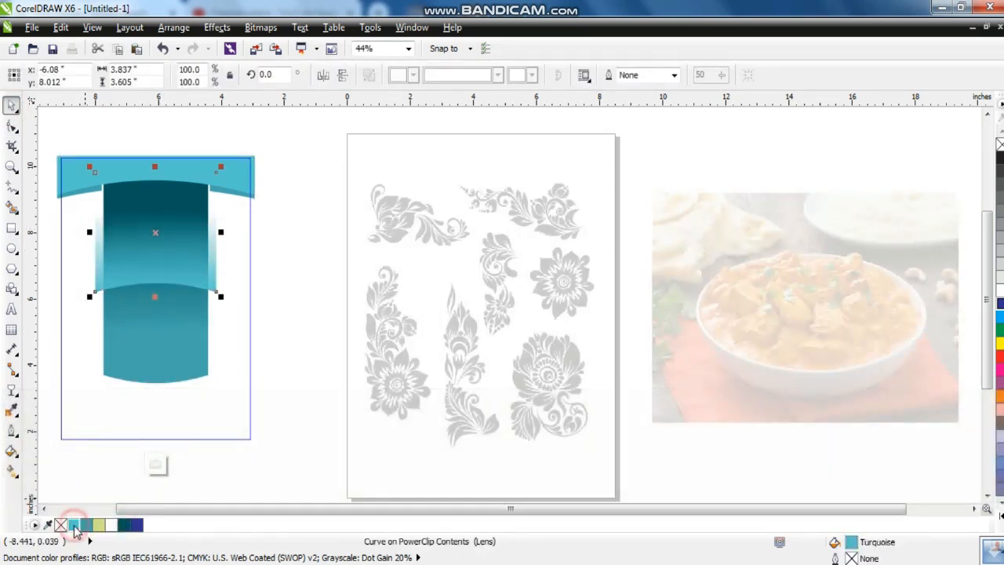
right_click(127, 413)
key(f)
Reopen the PowerClip contents, fill the arched shape with dark teal, C99 M50 Y52 K29, and finish editing.
click(267, 346)
click(267, 346)
click(197, 267)
key(d)
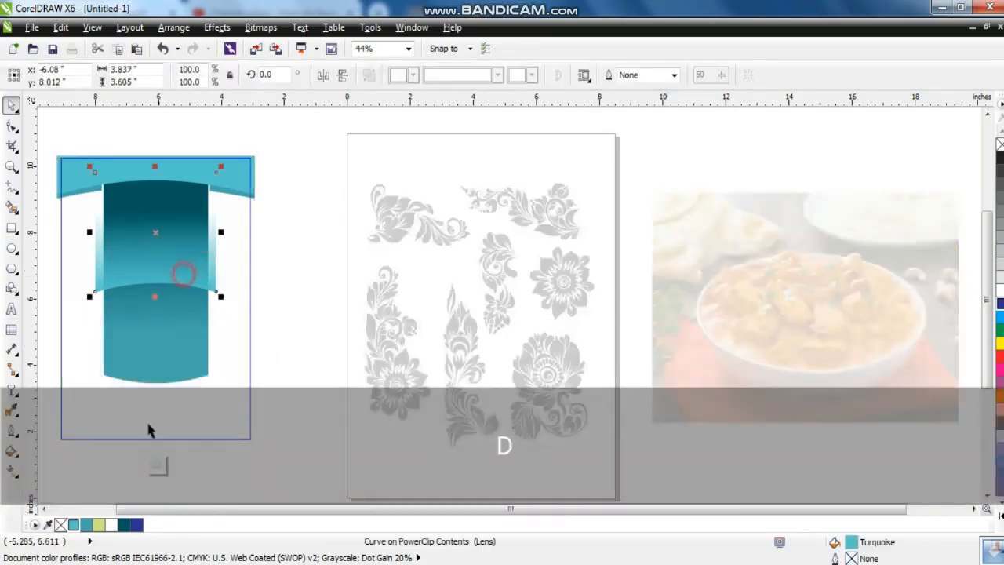
click(123, 526)
click(279, 401)
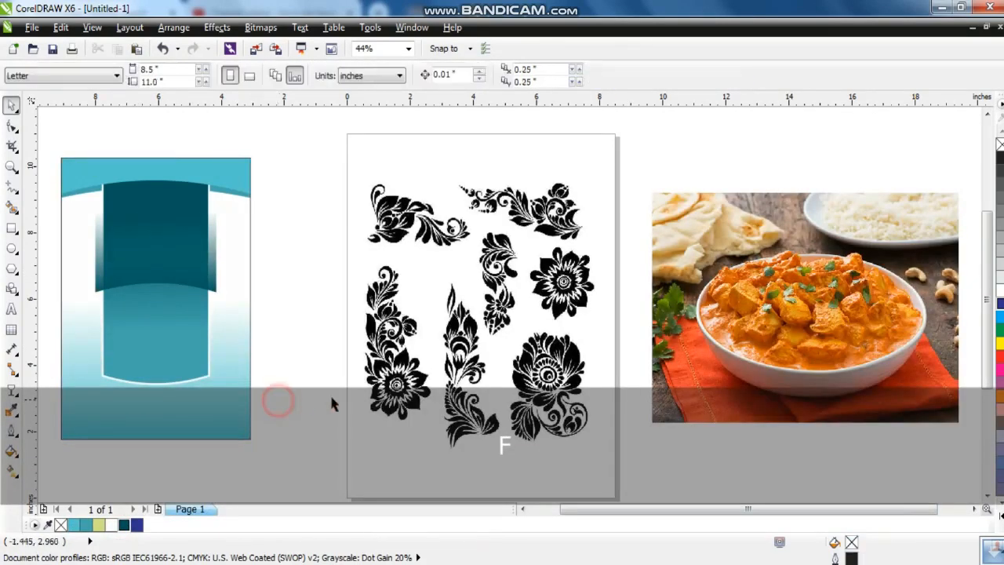
Trace a rough closed outline around the curry bowl in the photo with straight freehand segments.
click(694, 337)
key(shift+F2)
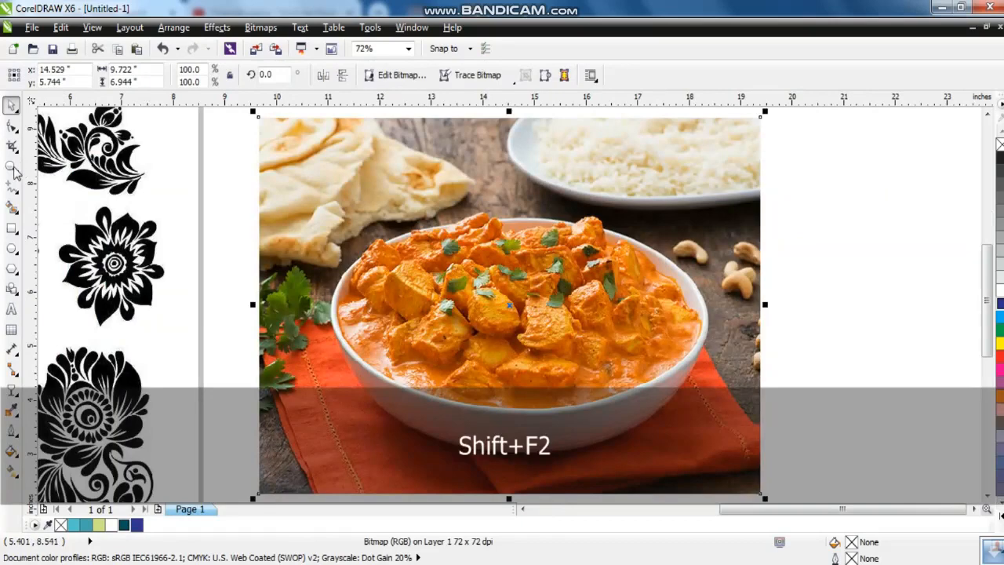
key(Escape)
click(12, 166)
drag(763, 426, 789, 454)
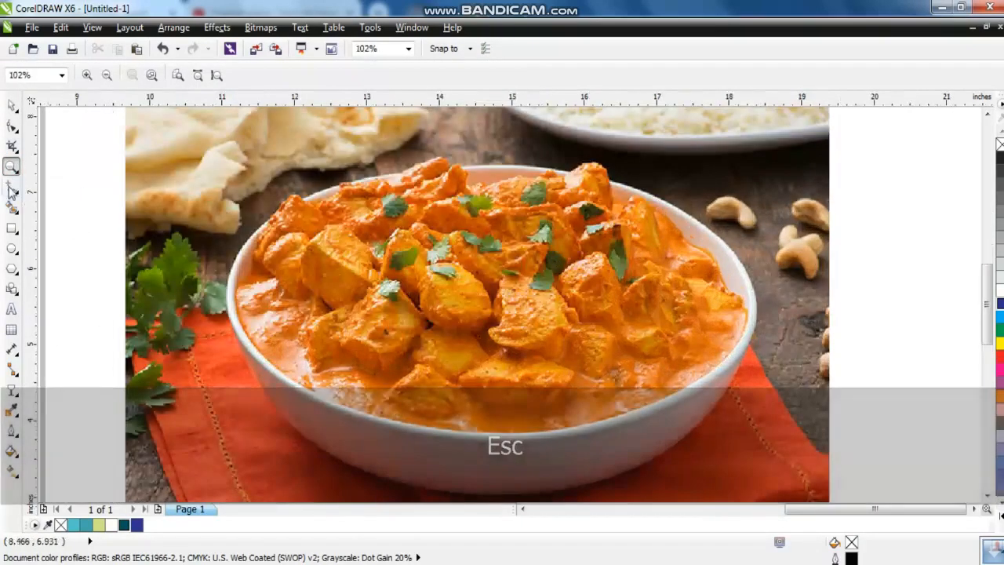
click(12, 189)
click(276, 207)
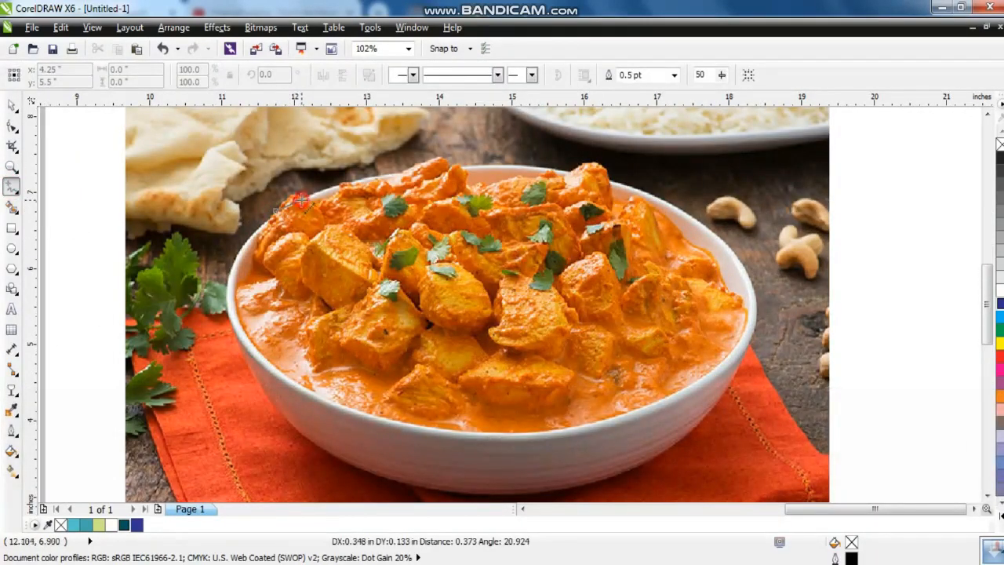
double_click(301, 200)
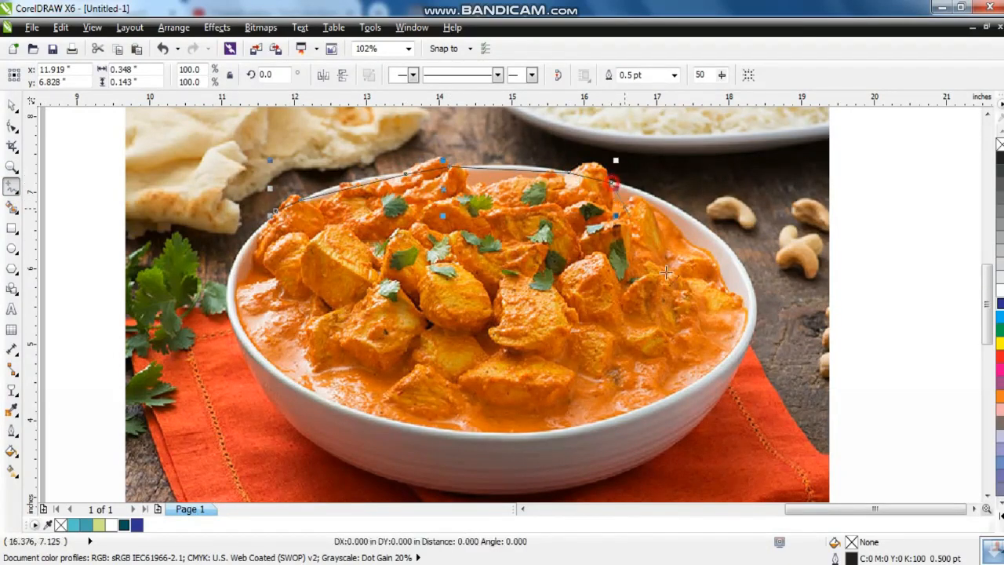
double_click(751, 336)
click(735, 366)
click(404, 482)
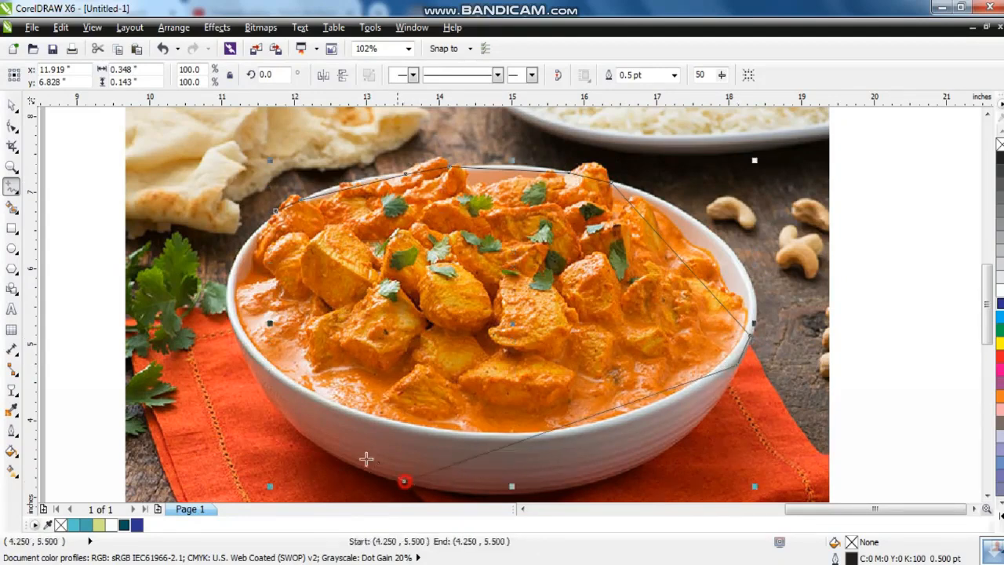
click(238, 327)
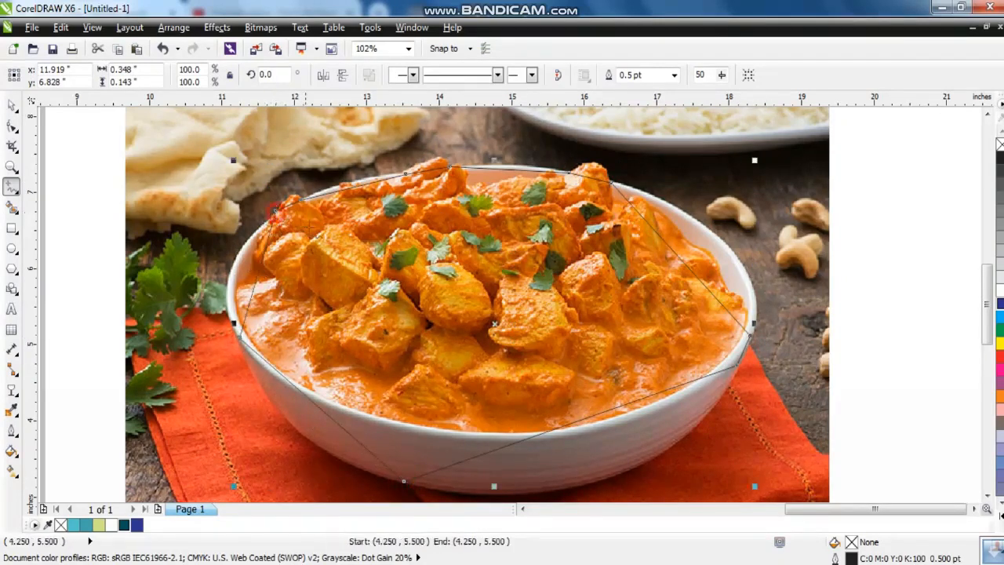
Curve the traced outline's upper and side segments to follow the bowl's rim and the food edge.
click(12, 126)
key(F3)
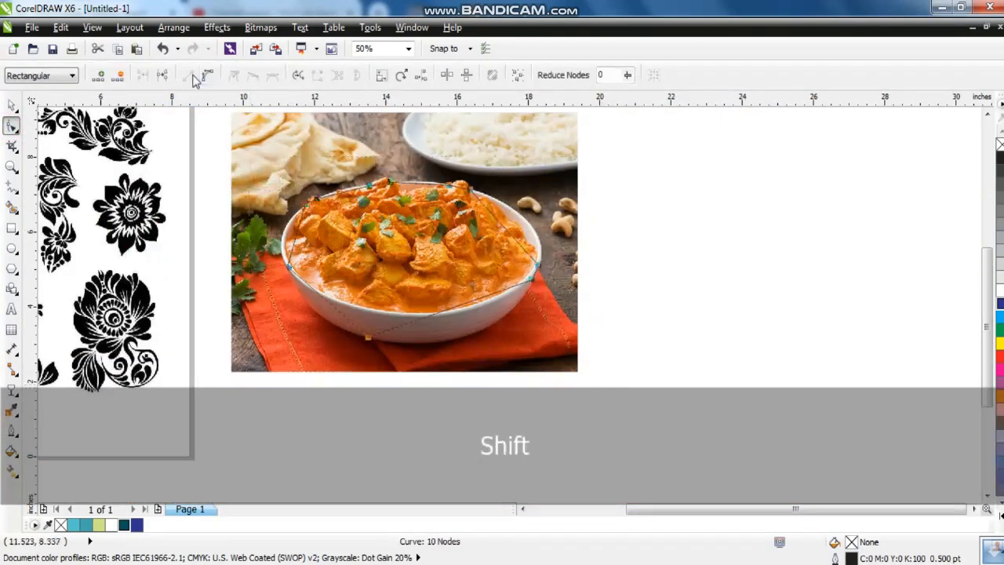
key(shift+F2)
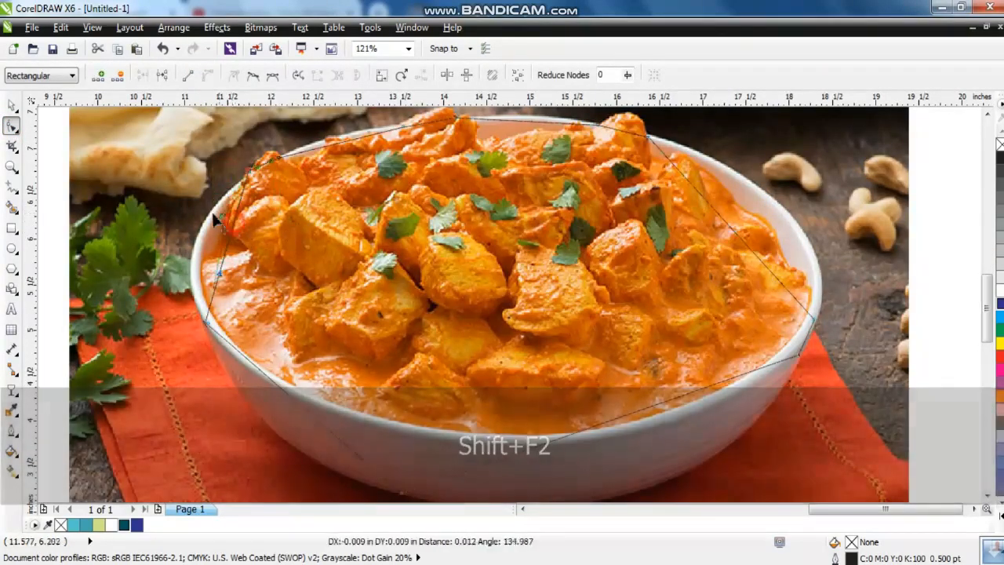
drag(219, 269, 181, 258)
drag(266, 161, 265, 157)
drag(330, 143, 329, 140)
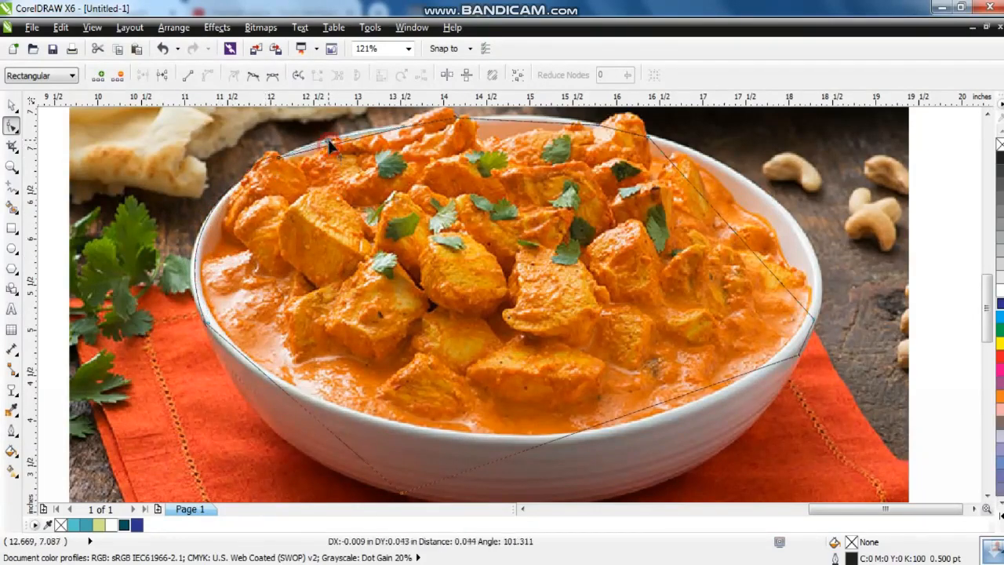
drag(437, 119, 436, 149)
drag(518, 157, 529, 149)
drag(618, 159, 632, 154)
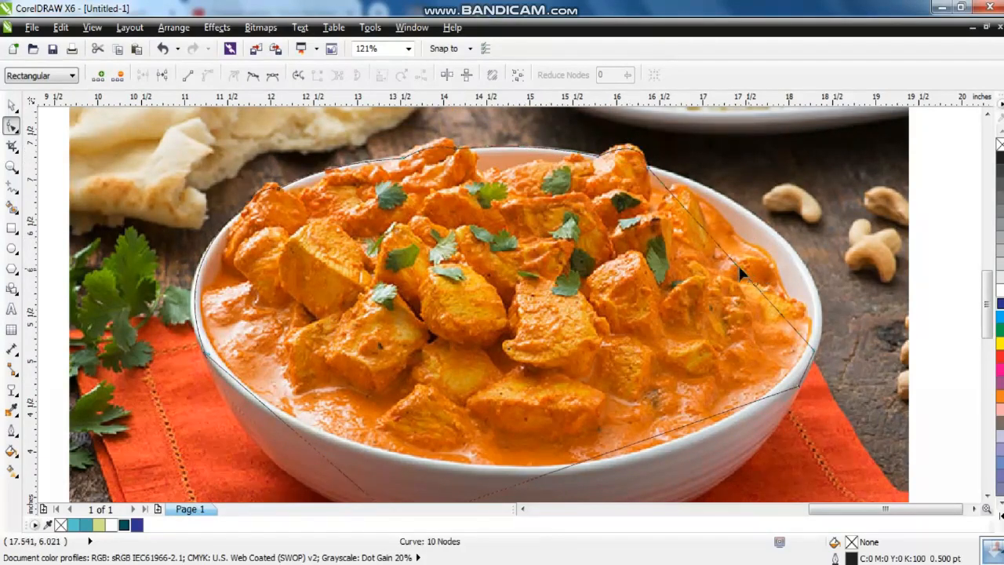
drag(743, 267, 775, 227)
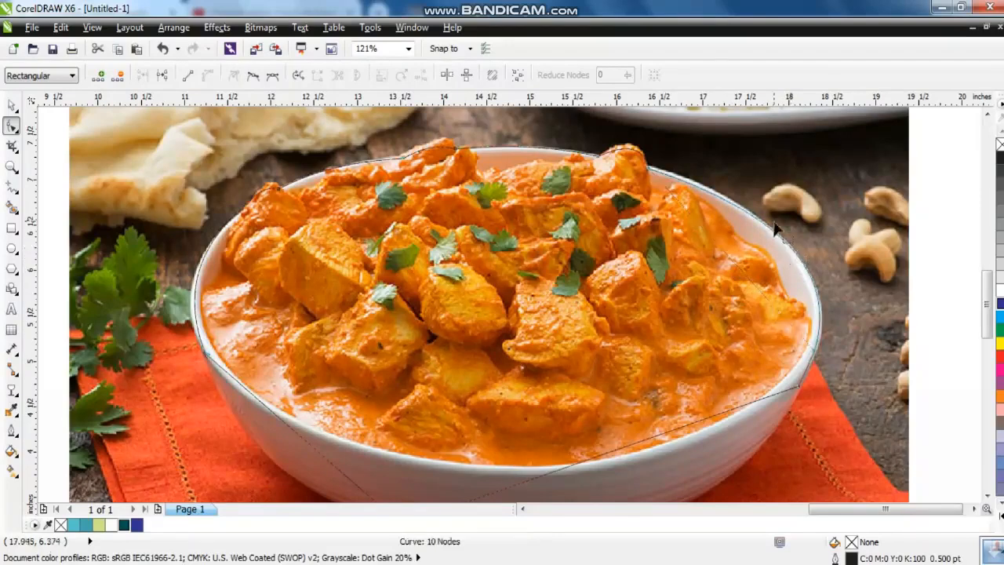
Curve the traced outline's lower segments to follow the underside of the bowl.
click(987, 495)
click(987, 496)
drag(636, 294, 667, 357)
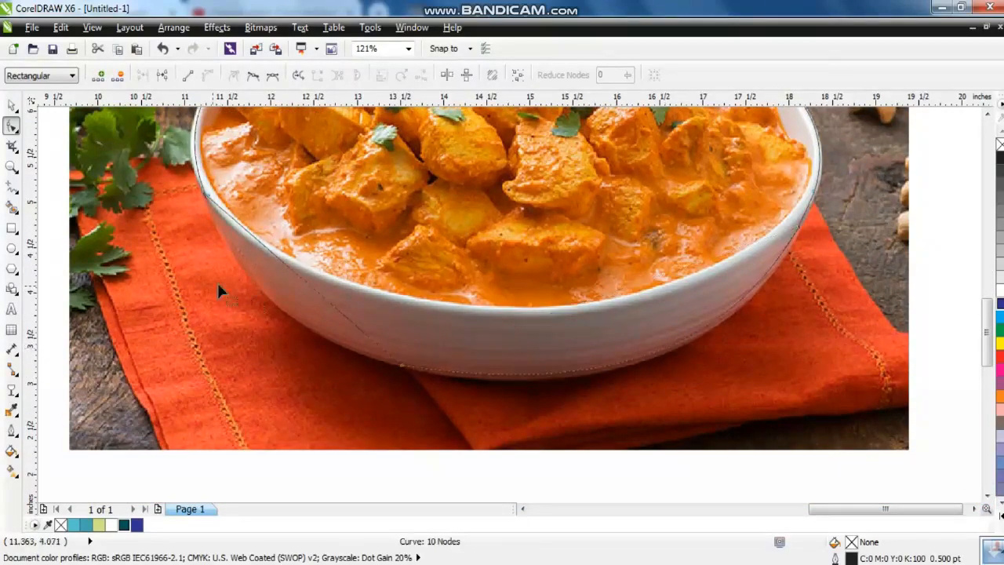
drag(308, 288, 284, 313)
Place the curry photo inside the traced bowl shape with PowerClip and remove the shape's outline.
click(11, 105)
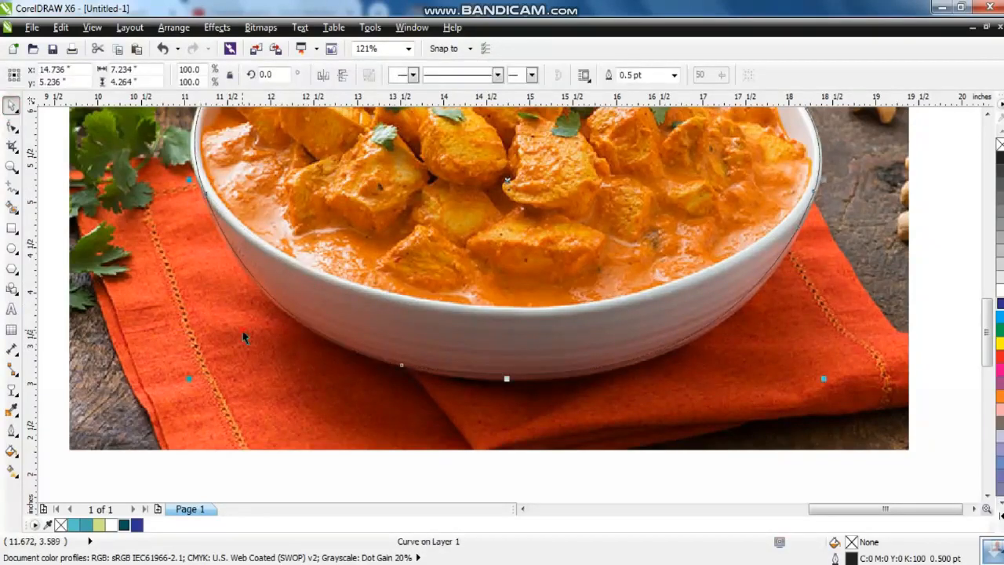
click(245, 336)
click(216, 28)
mouse_move(267, 248)
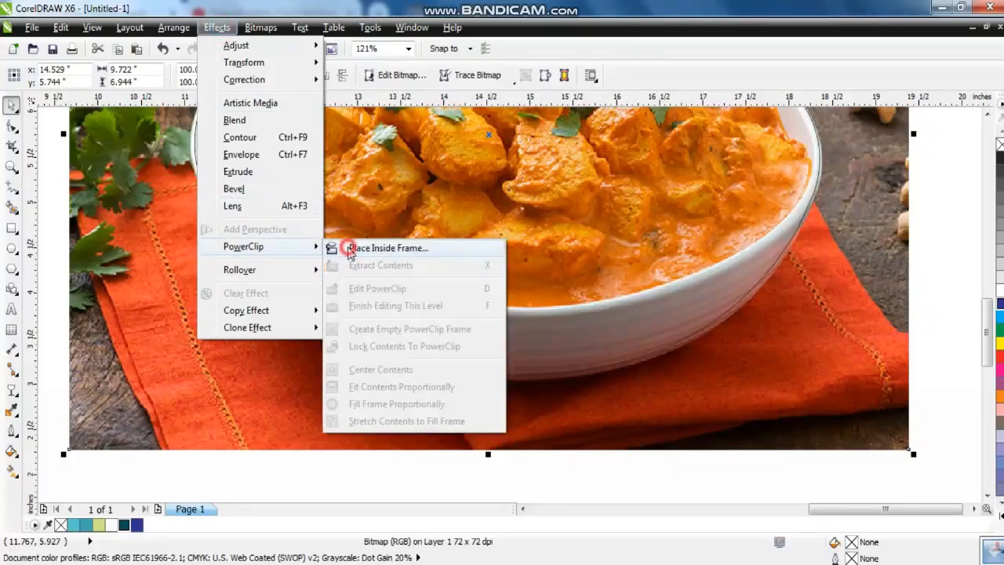
click(349, 246)
click(199, 177)
key(shift+F2)
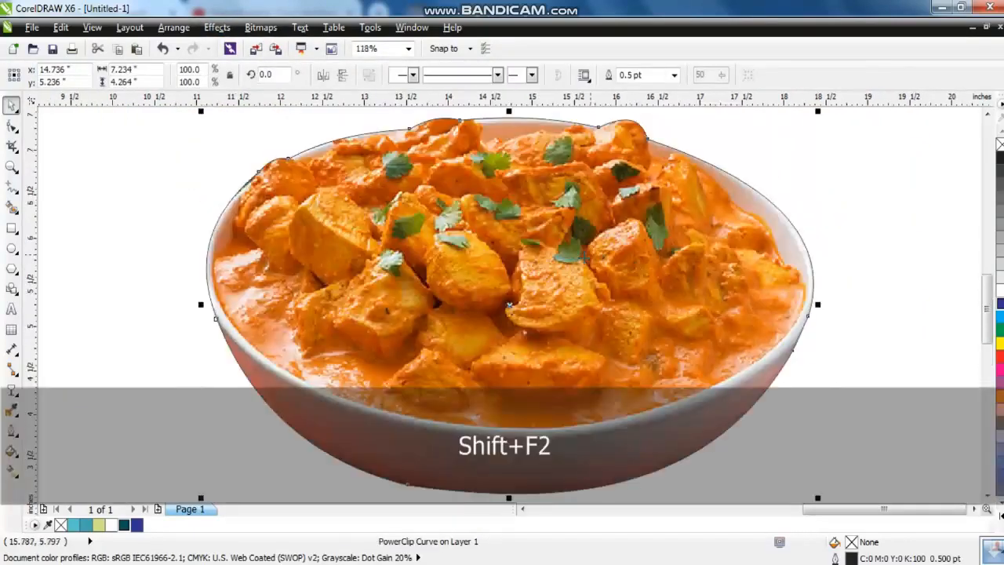
key(F3)
key(F3)
key(F3)
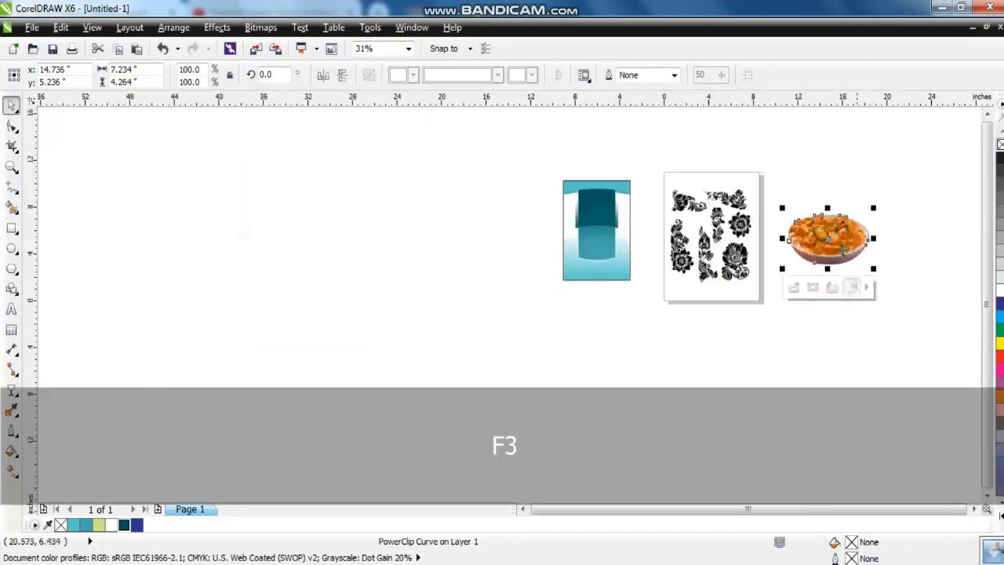
Move the cut-out curry bowl onto the cover's lower central panel and scale it slightly wider than the panel.
drag(819, 245, 579, 263)
drag(486, 134, 595, 309)
key(shift+F2)
key(Escape)
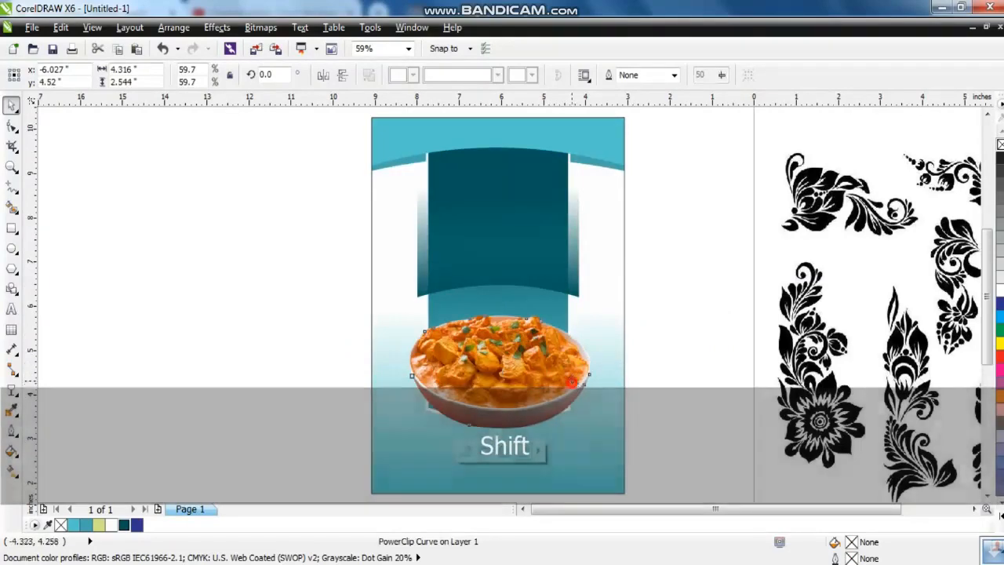
drag(596, 431, 579, 424)
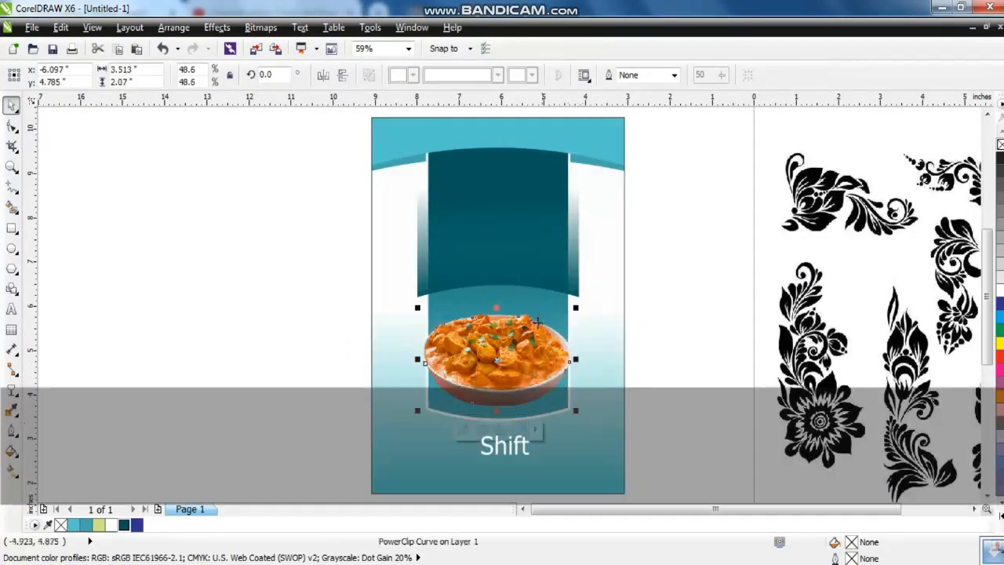
drag(576, 307, 581, 304)
drag(541, 363, 540, 355)
click(670, 376)
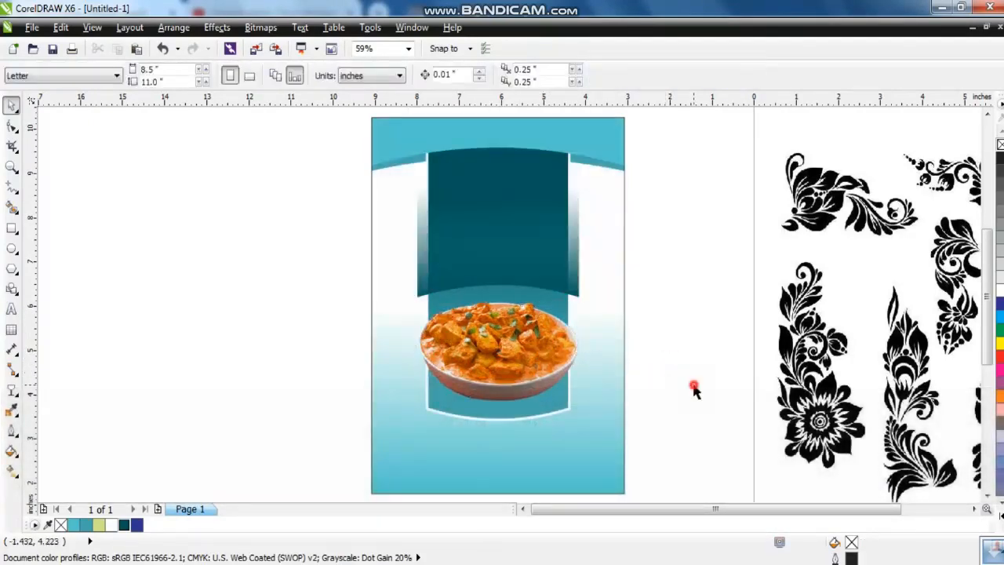
Convert the floral ornament bitmap to vectors with a Low Quality Image outline trace.
click(808, 371)
key(F3)
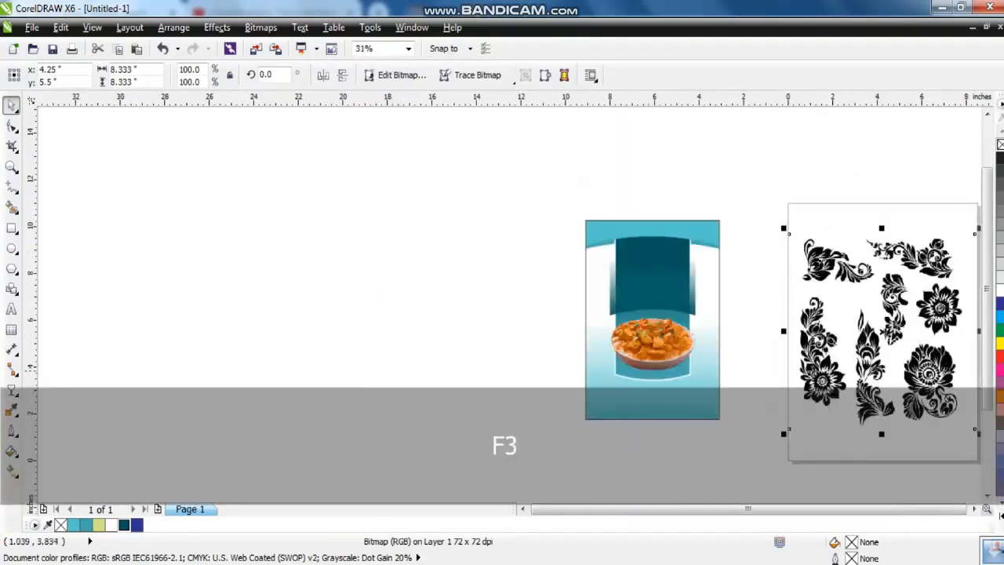
right_click(816, 369)
mouse_move(855, 91)
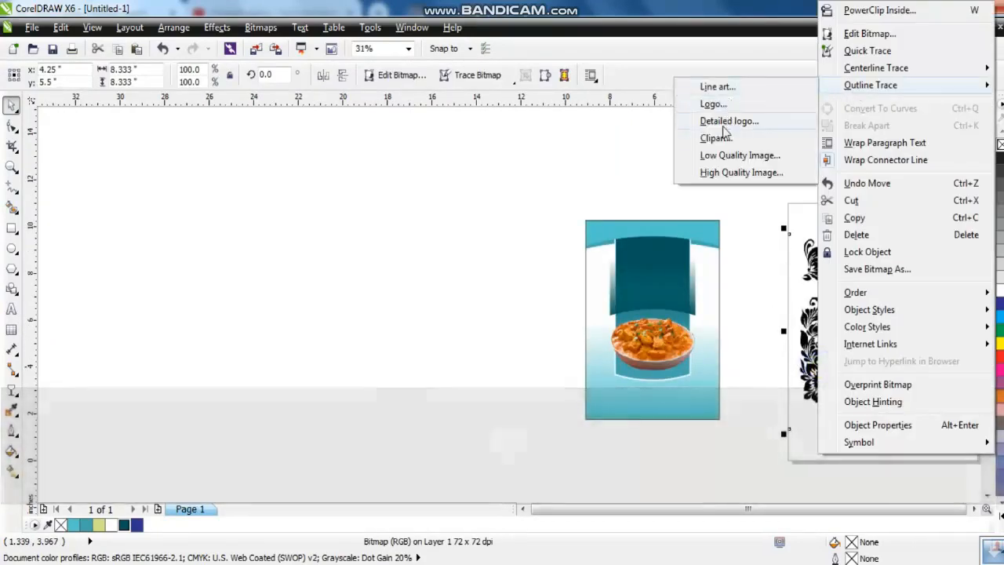
click(720, 157)
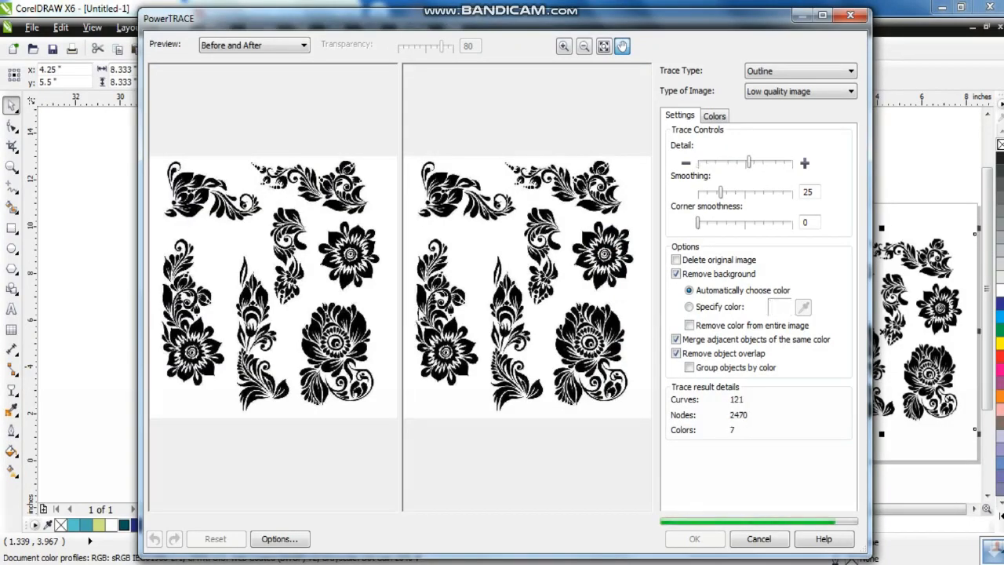
click(695, 539)
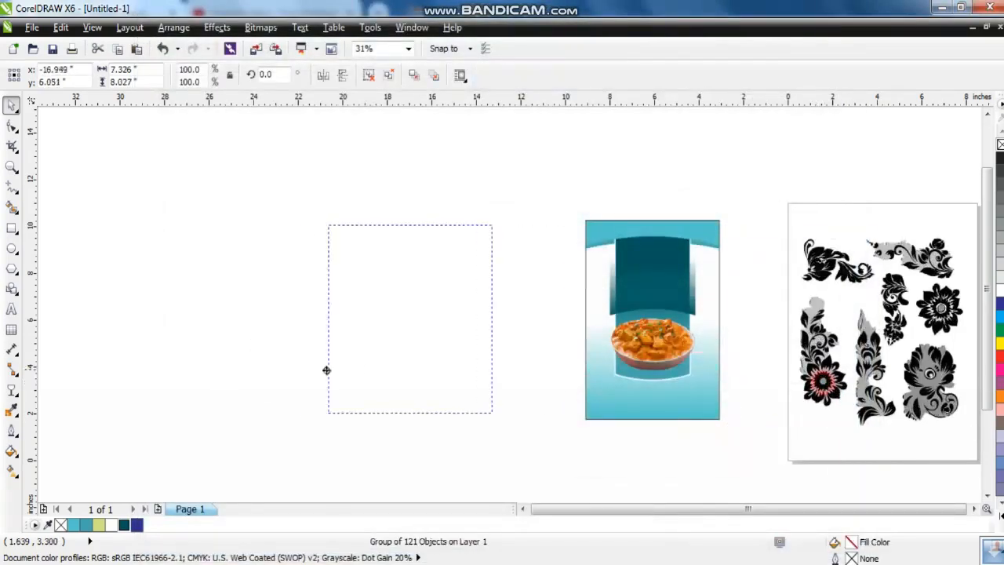
Move the traced ornaments to the empty area beside the cover, ungroup them and delete all except the lower-left flower-and-stem motif.
drag(326, 370, 299, 371)
click(365, 73)
click(265, 203)
click(310, 365)
click(398, 338)
click(320, 286)
key(Delete)
drag(277, 205, 410, 290)
key(Delete)
drag(336, 188, 483, 425)
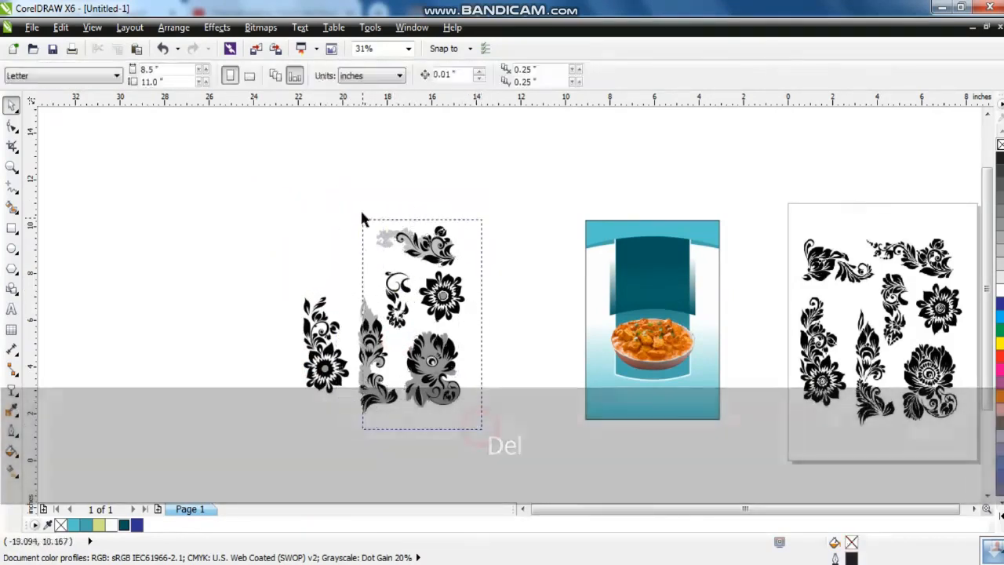
key(Delete)
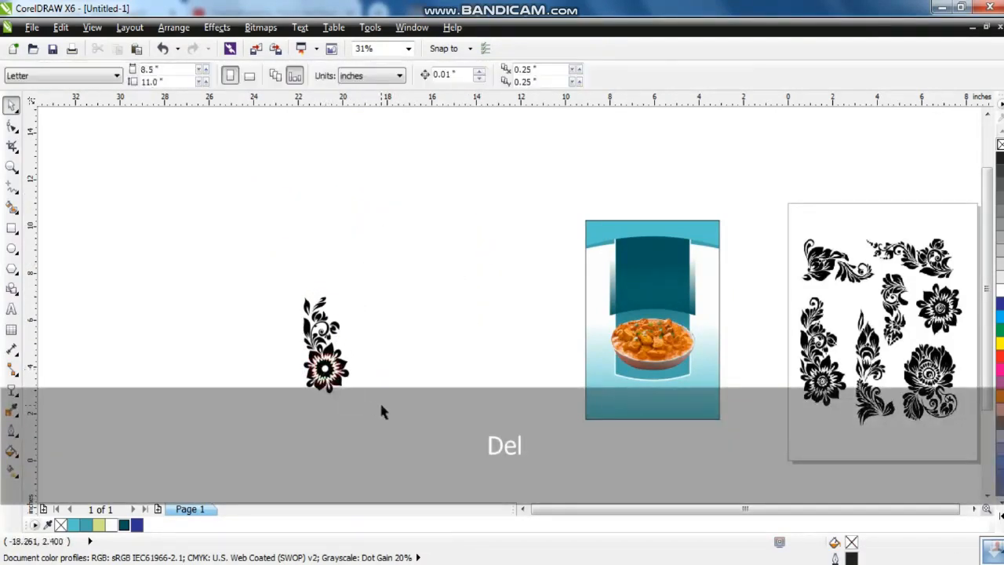
Weld all pieces of the remaining floral motif into one shape.
drag(382, 410, 265, 262)
click(459, 75)
click(459, 240)
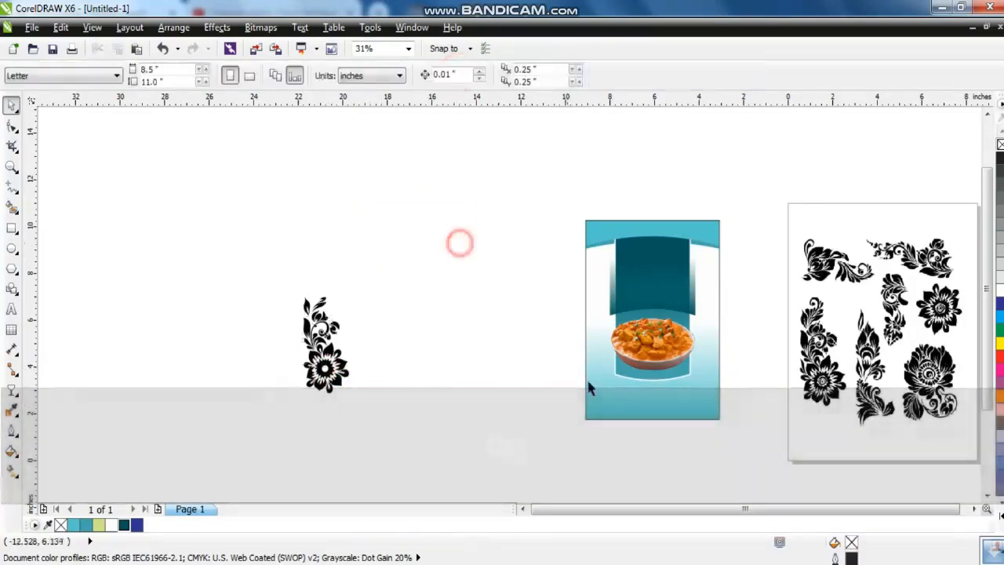
Fill the cover's background rectangle with Moon Green.
click(590, 389)
click(103, 527)
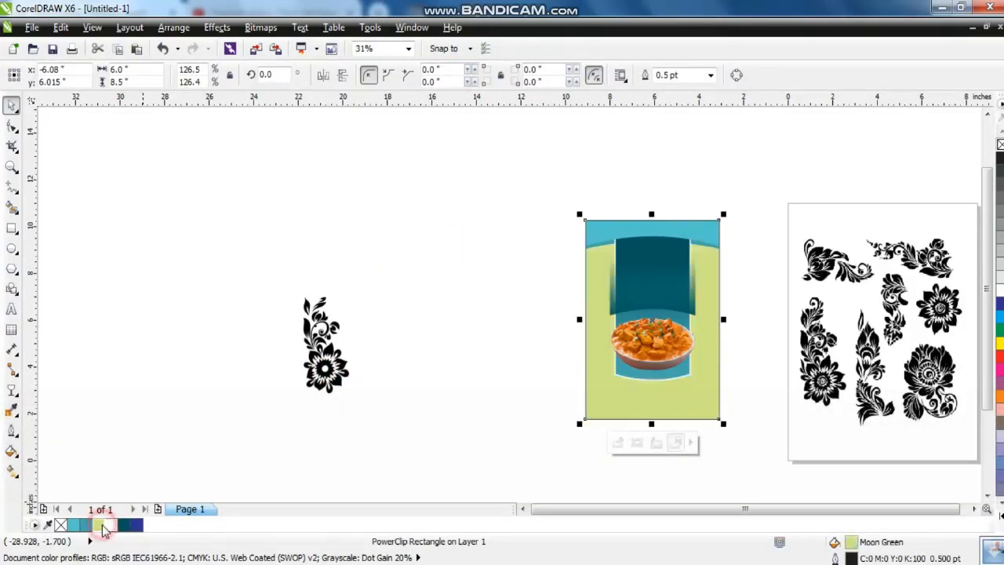
click(388, 248)
Move the floral motif over the cover's lower-left corner and enlarge it to about 2.16 by 4.33 inches.
drag(321, 359, 530, 369)
click(530, 252)
drag(468, 170, 759, 451)
key(shift+F2)
key(Escape)
click(337, 382)
drag(345, 380, 459, 417)
drag(510, 324, 525, 312)
drag(476, 407, 481, 406)
Fill the floral motif with a darker green, C33 M5 Y85 K0.
click(101, 526)
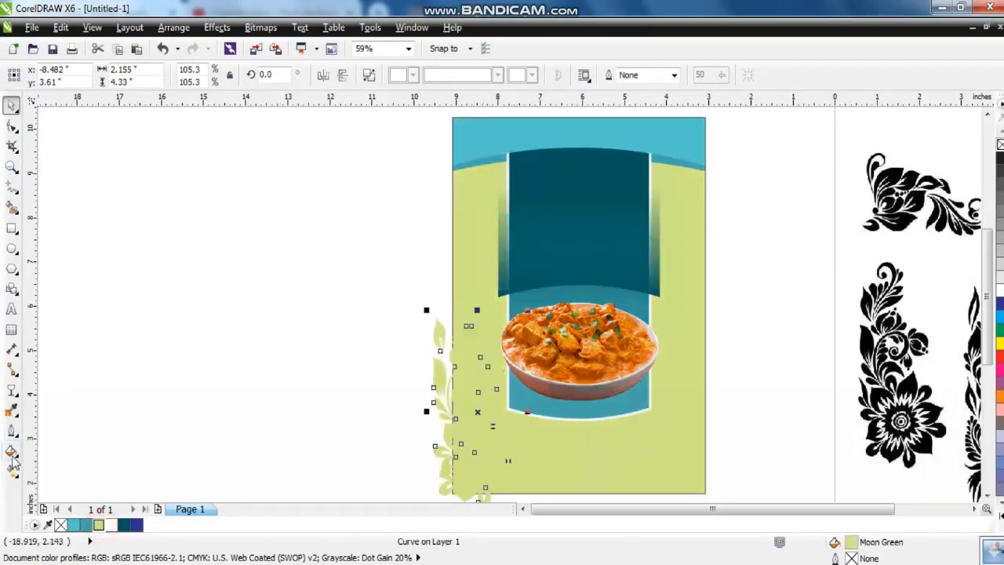
click(11, 450)
click(79, 342)
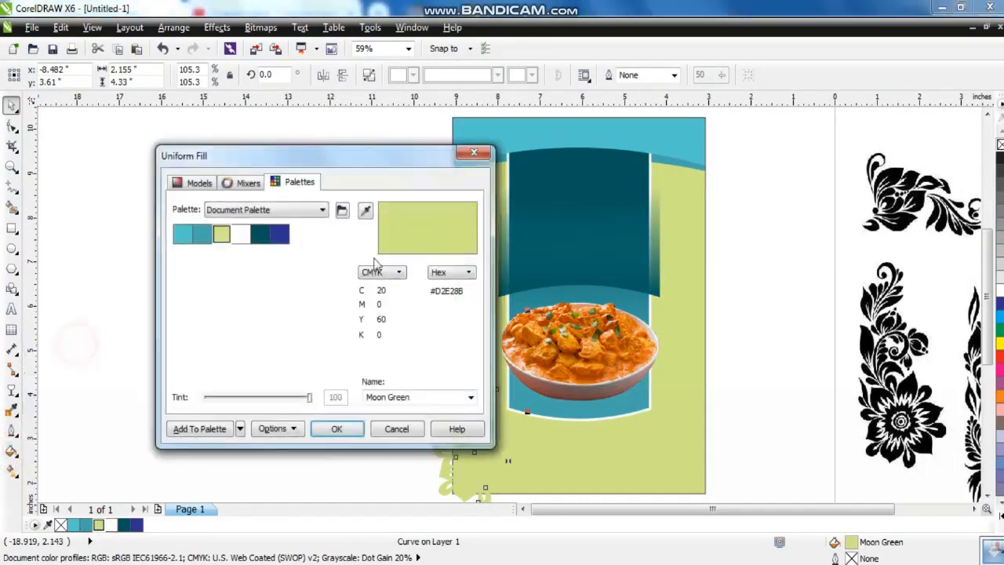
click(196, 183)
drag(233, 250, 252, 258)
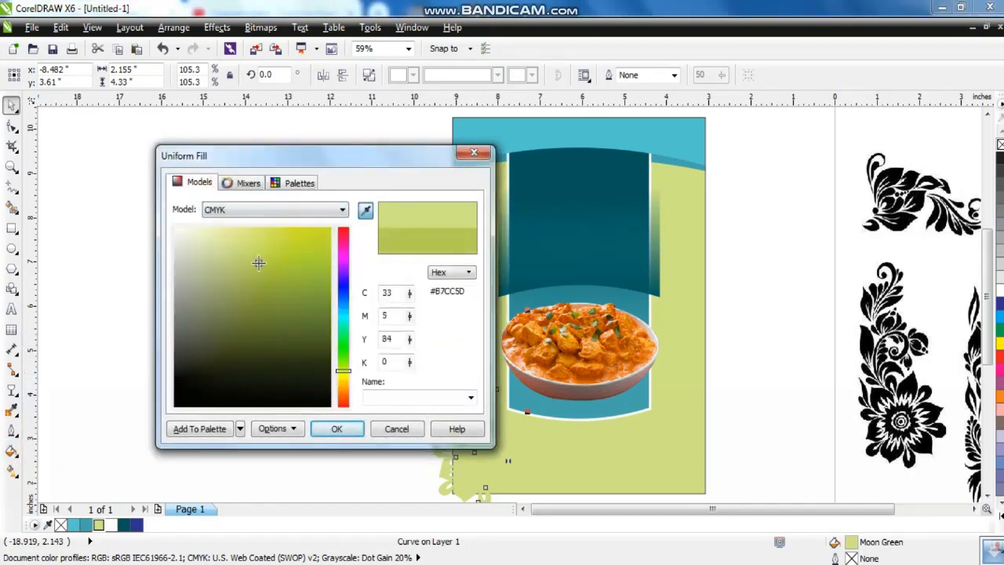
click(337, 428)
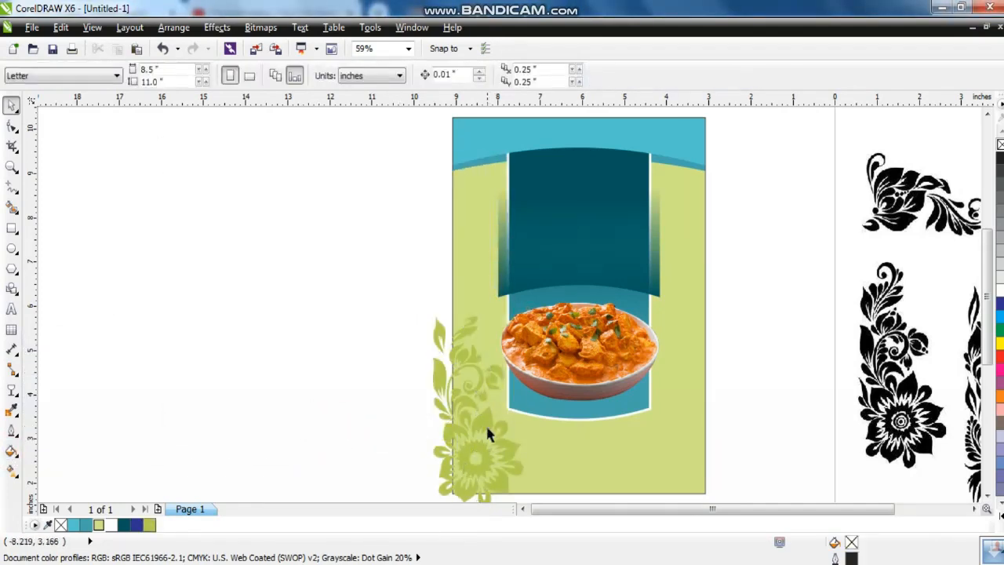
Duplicate the floral motif, mirror the copy horizontally and vertically, and place it over the cover's right edge at 82.5% scale.
click(488, 396)
key(KP_Add)
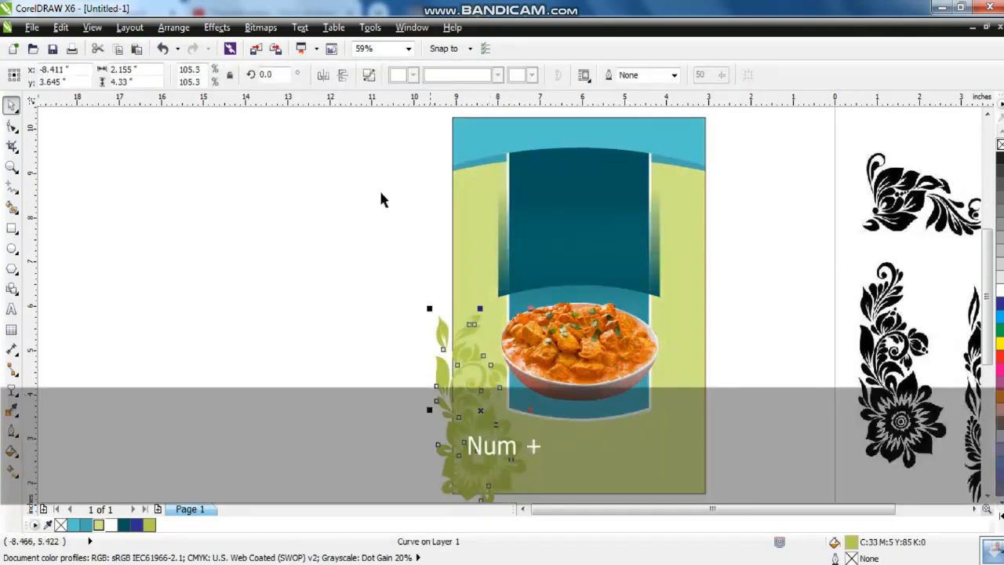
click(324, 81)
click(341, 79)
drag(494, 359, 698, 234)
click(698, 234)
drag(737, 186, 715, 226)
drag(684, 271, 699, 263)
click(698, 261)
key(ctrl+z)
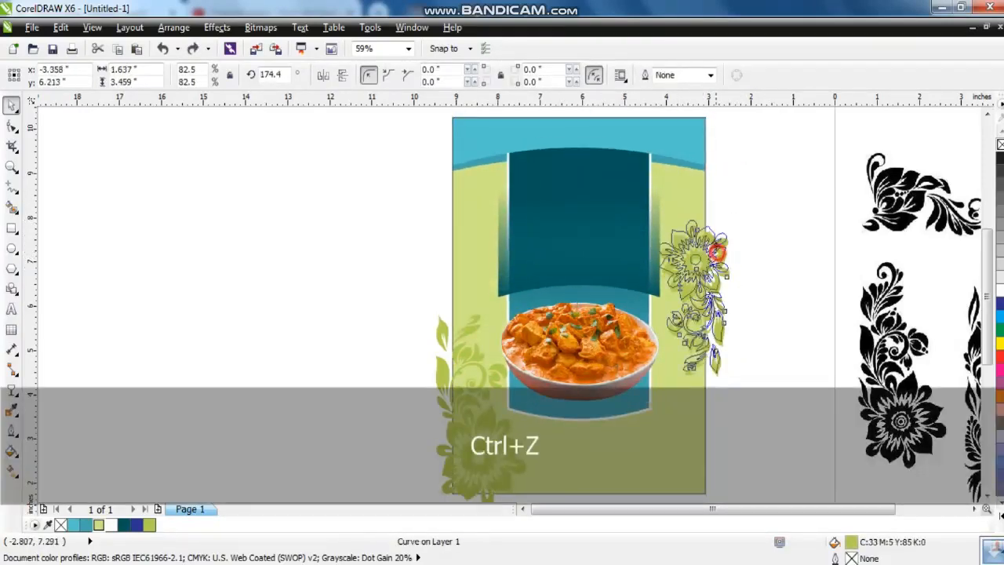
PowerClip both green floral motifs inside the cover's background rectangle.
shift+click(468, 416)
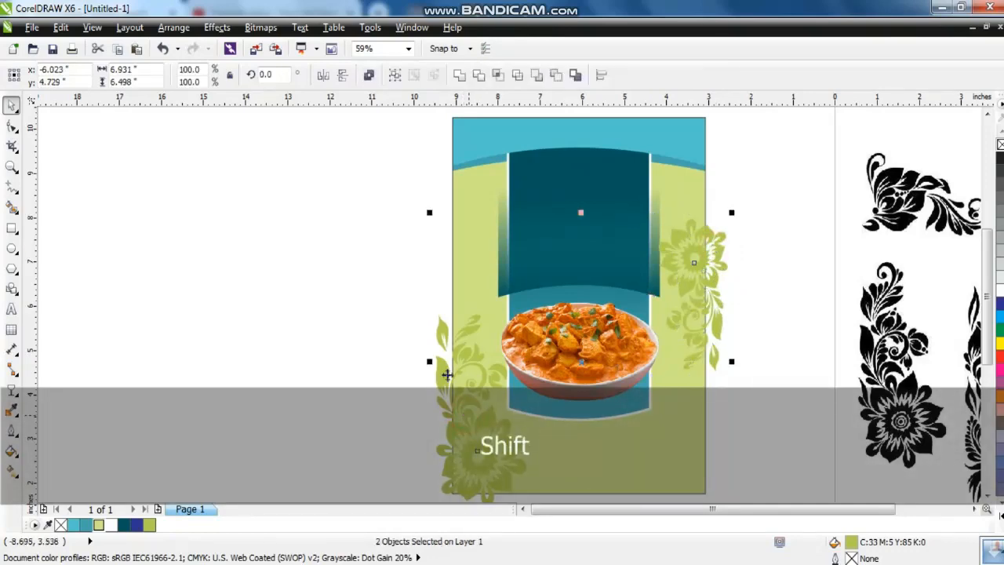
click(226, 31)
mouse_move(263, 247)
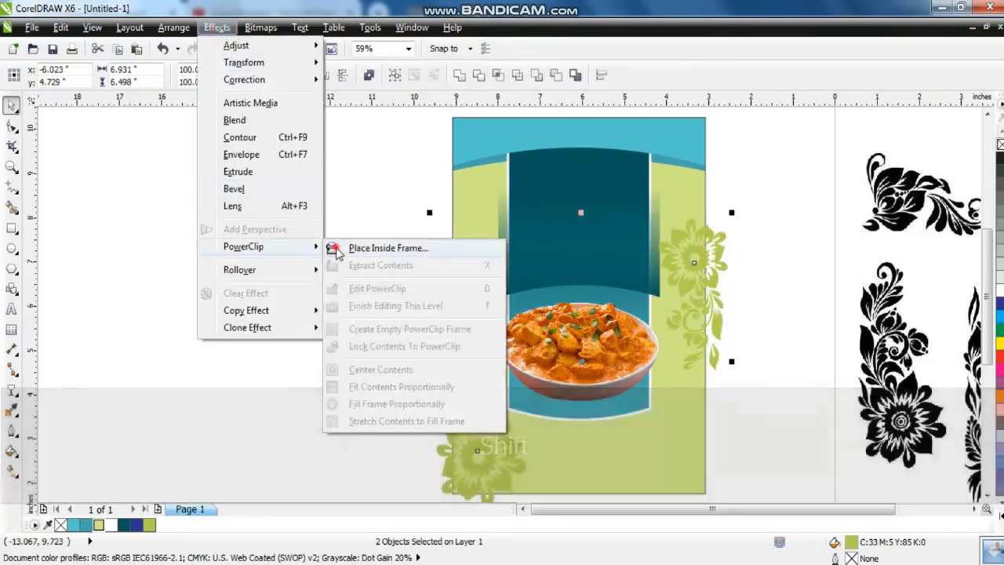
click(335, 247)
click(457, 226)
click(354, 258)
click(630, 473)
Delete the bitmap of black floral ornaments beside the cover.
key(F4)
click(597, 343)
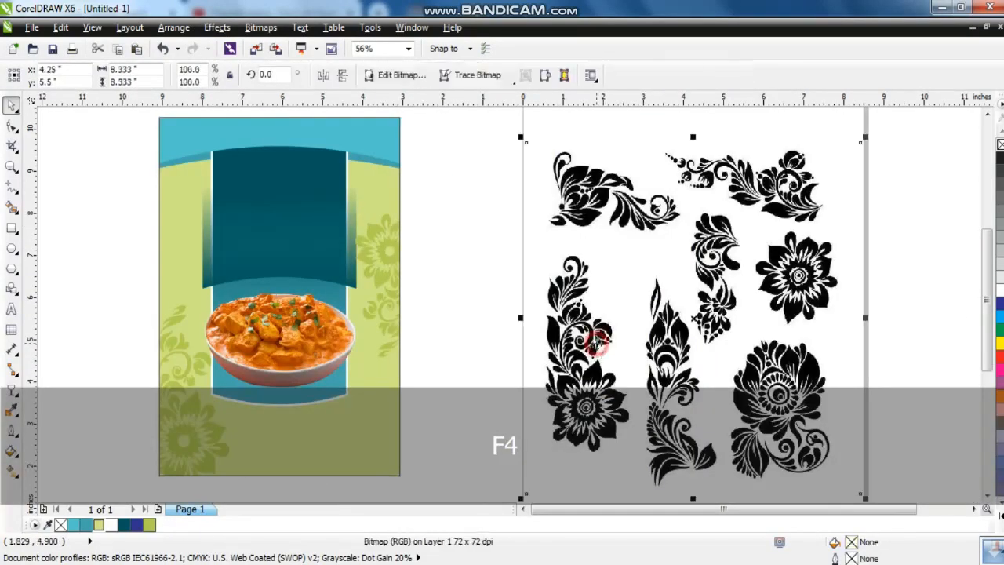
key(Delete)
Give the cover's background rectangle a linear fountain fill from Moon Green near its lower edge to white near the header.
click(340, 463)
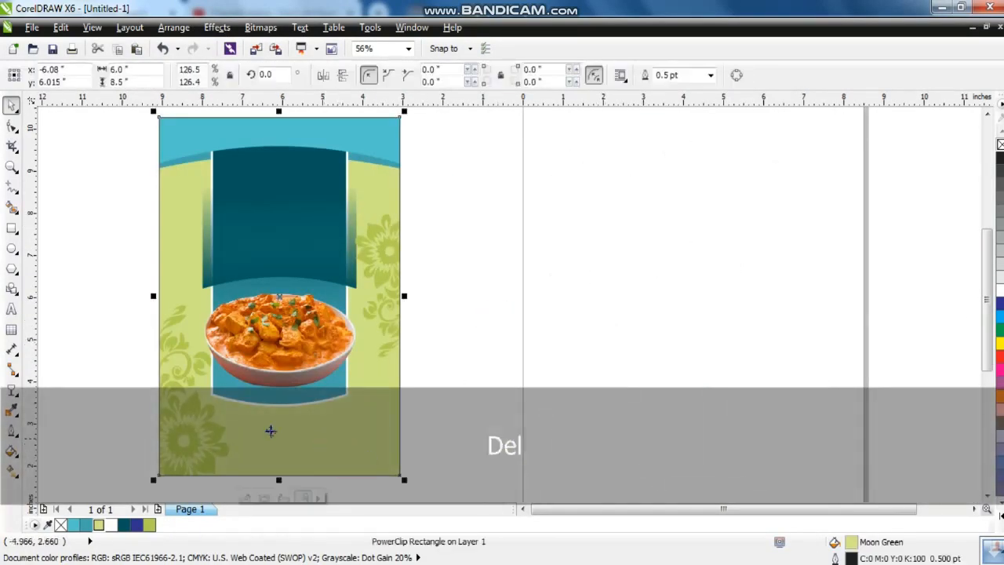
click(11, 468)
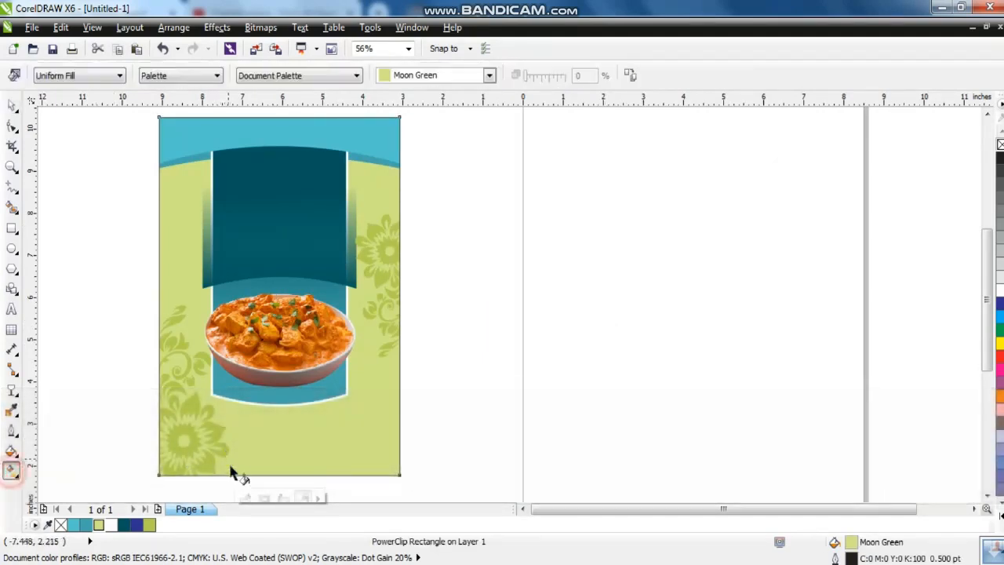
drag(239, 455, 252, 186)
drag(239, 455, 247, 452)
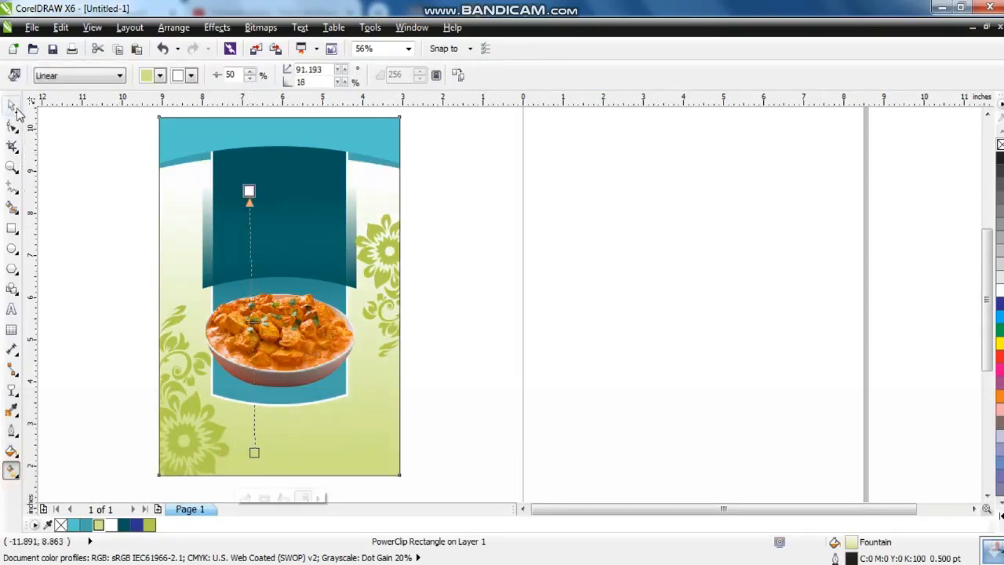
click(12, 105)
click(70, 176)
Draw an ellipse about 1.87 by 0.77 inches over the upper edge of the teal central panel.
click(11, 167)
drag(119, 119, 482, 287)
click(12, 248)
mouse_move(365, 148)
mouse_down()
mouse_move(507, 224)
mouse_move(545, 228)
mouse_up()
Fill the ellipse with a linear gradient from dark maroon C40 M97 Y68 K59 at its base up to red.
click(11, 453)
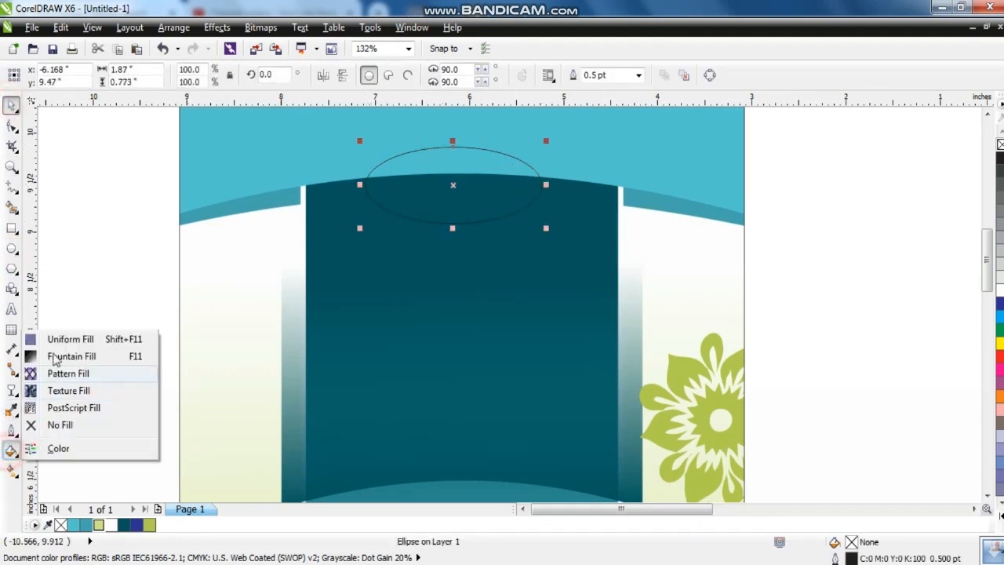
click(66, 337)
click(199, 182)
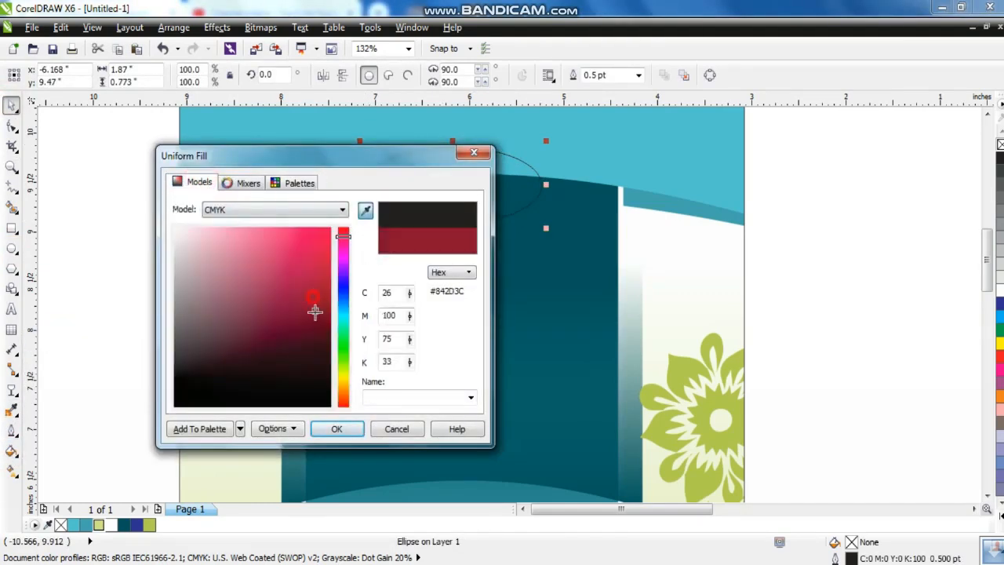
click(337, 428)
key(g)
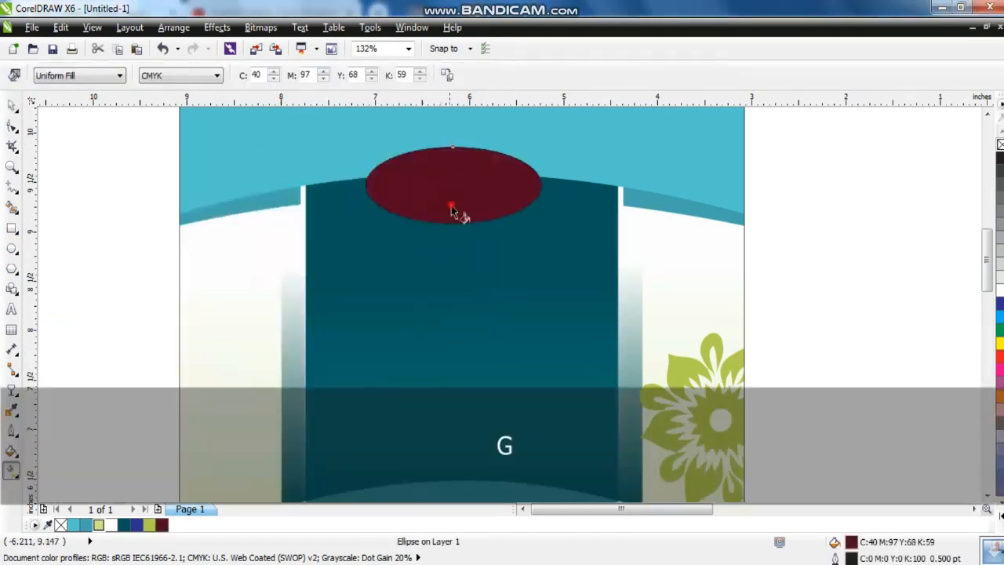
drag(451, 212, 449, 170)
drag(999, 354, 449, 170)
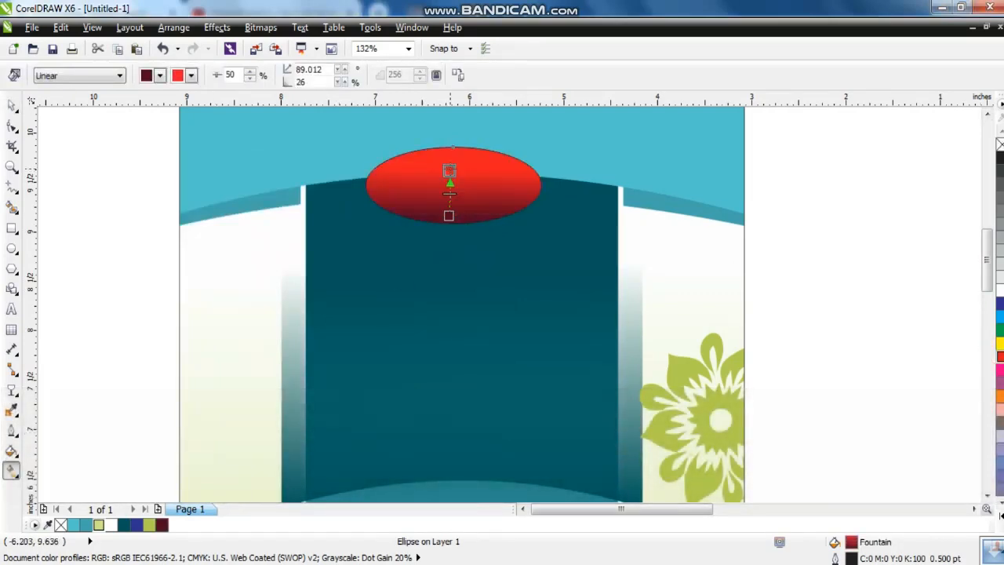
Give the ellipse a white 3 pt outline.
click(11, 431)
click(55, 371)
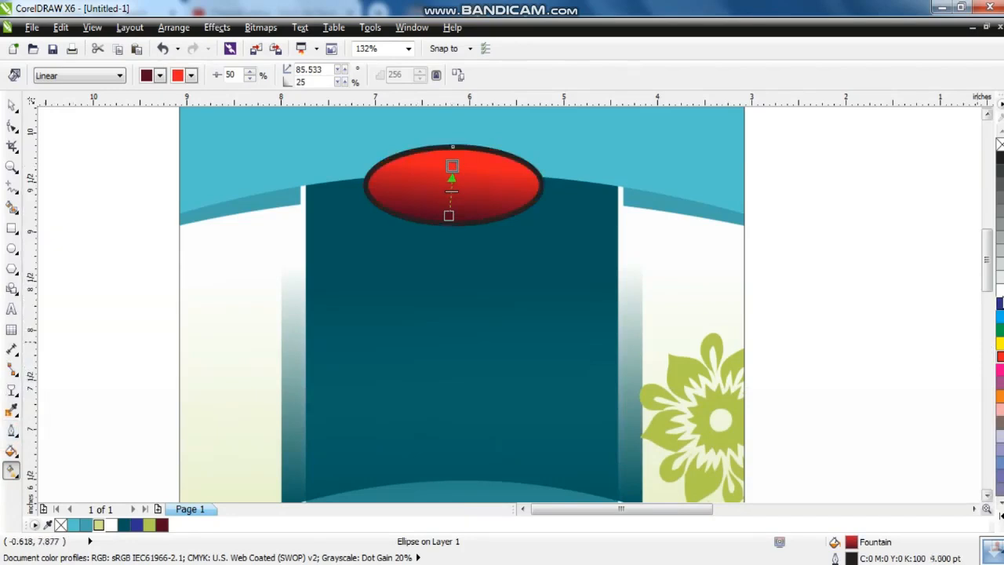
right_click(999, 290)
click(11, 105)
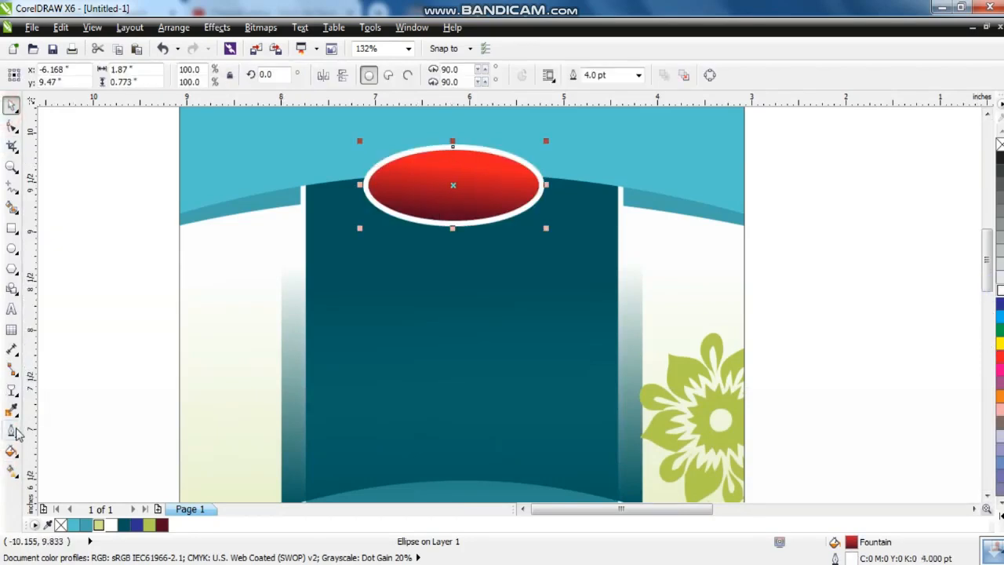
click(11, 430)
click(56, 352)
Centre the ellipse horizontally on the teal central panel.
shift+click(459, 307)
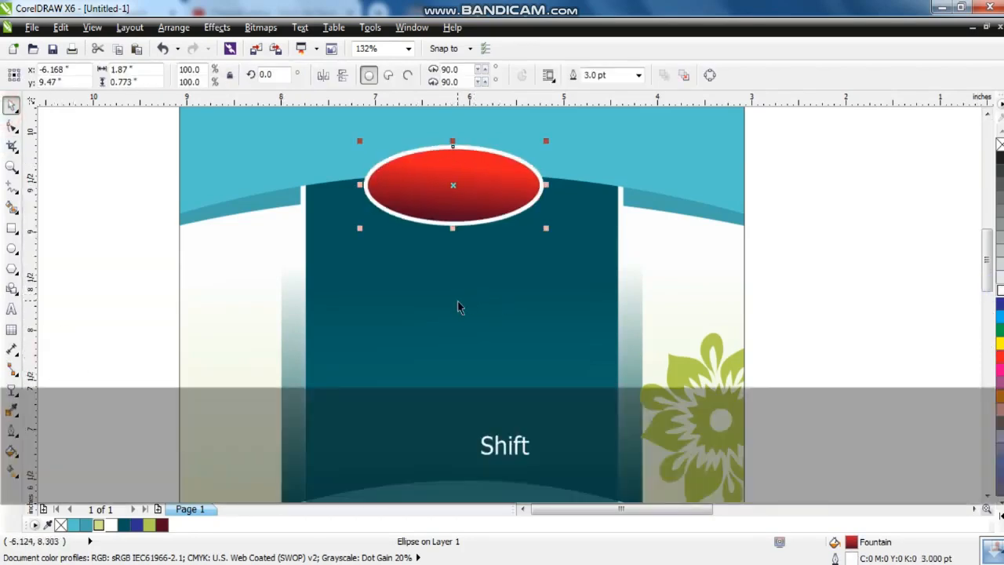
key(c)
click(92, 282)
Add the artistic text "Zaika" in the empty area beside the cover.
click(11, 308)
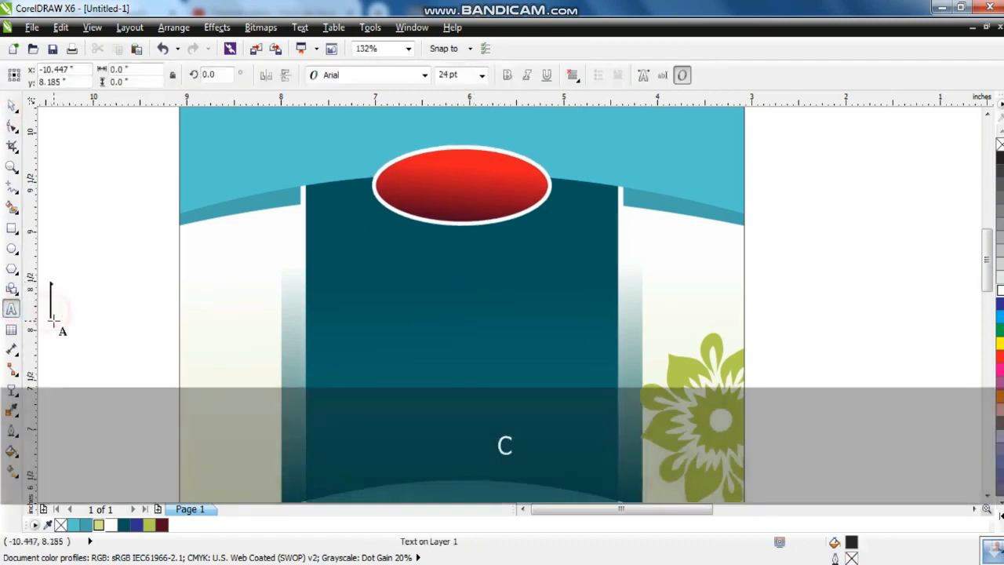
text(zAl)
key(BackSpace)
key(BackSpace)
key(BackSpace)
key(Caps_Lock)
text(Zaik)
click(11, 105)
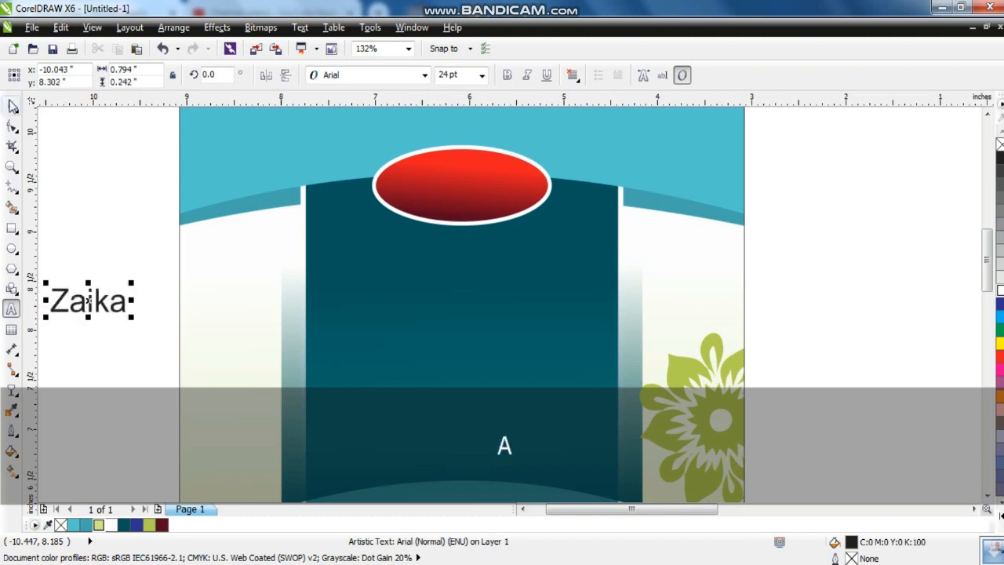
Set the Zaika text in Kuroneko DEMO, fill it white, and fit it enlarged inside the red ellipse.
click(368, 74)
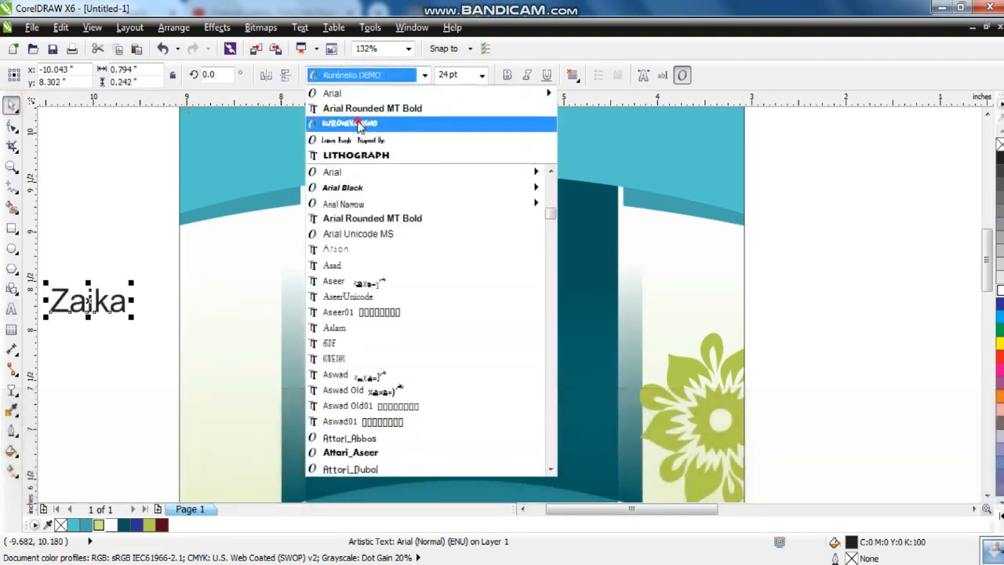
click(359, 123)
drag(90, 301, 469, 184)
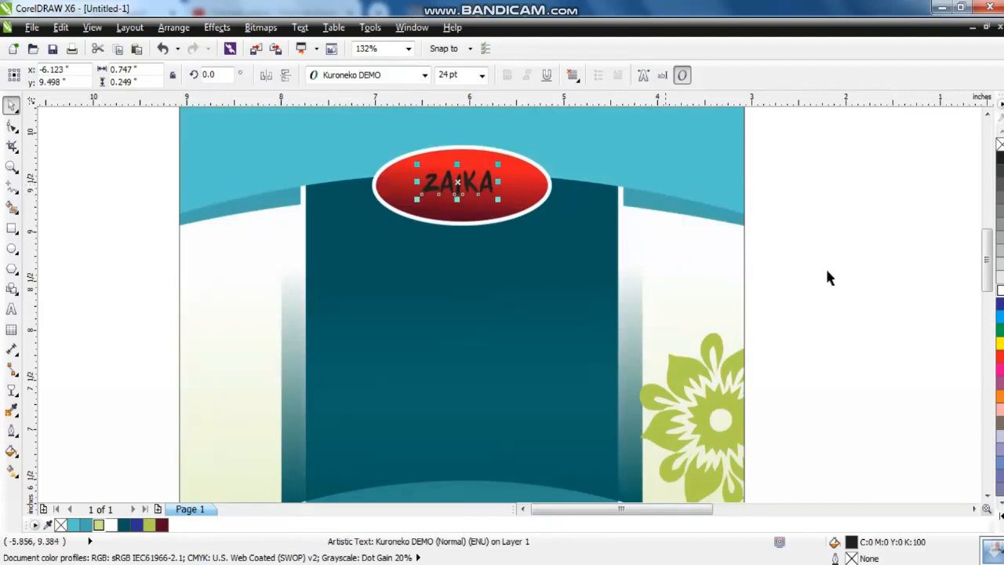
click(1000, 289)
drag(502, 201, 417, 290)
Place a smaller copy of the ZAIKA text on the teal panel and change it to "TIKKA" and "MASALA" on two lines.
right_click(435, 278)
click(12, 310)
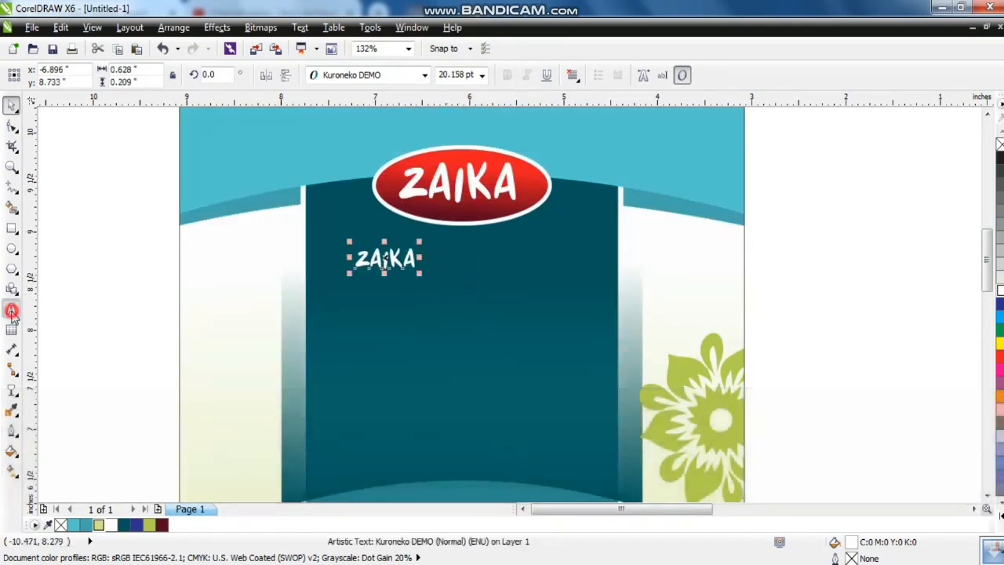
key(shift+Home)
key(Caps_Lock)
text(TIK)
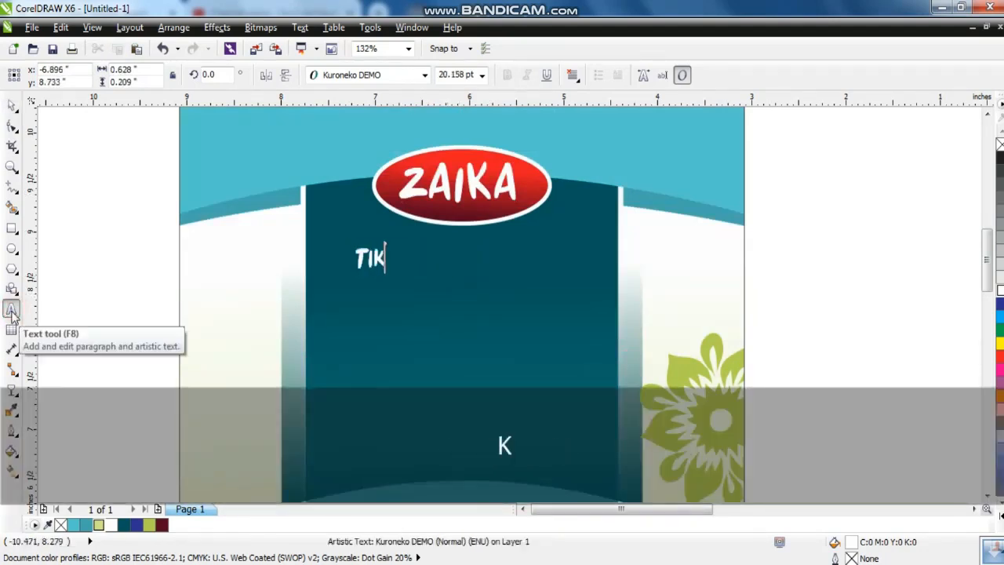
text(KA)
key(Return)
text(MASAL)
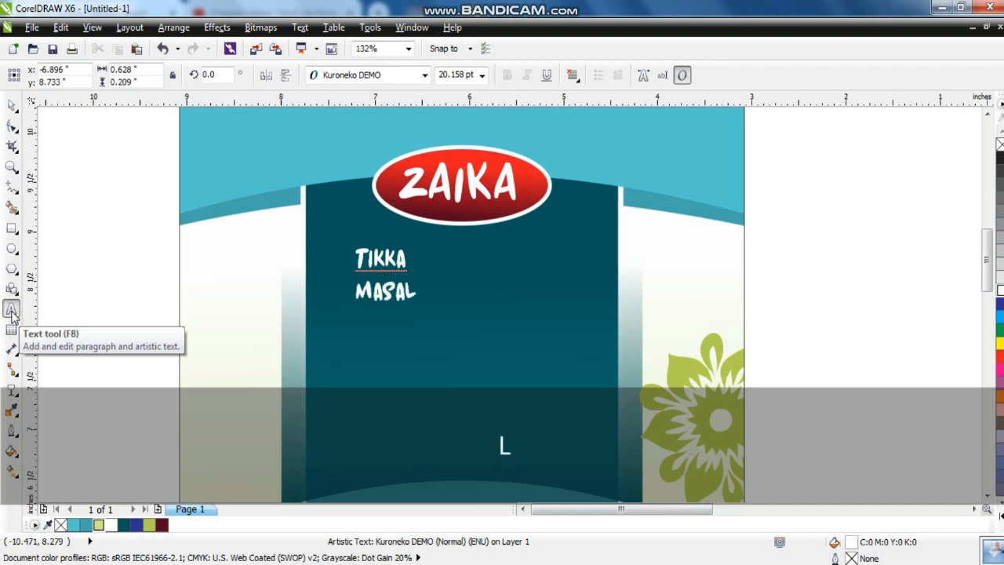
text(A)
click(12, 104)
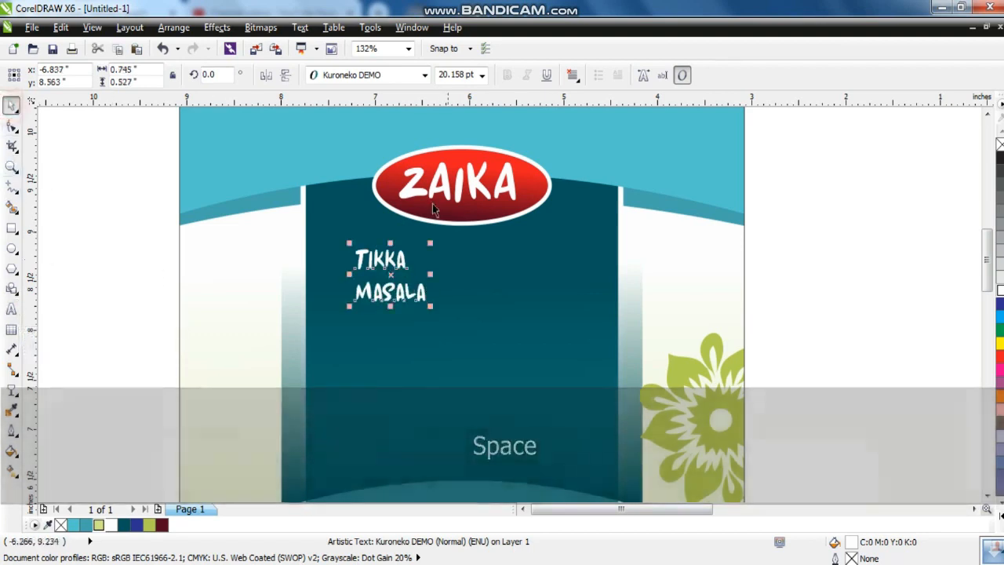
Break the TIKKA MASALA text into separate lines, centre them on each other, and close the gap until the letters touch.
key(ctrl+k)
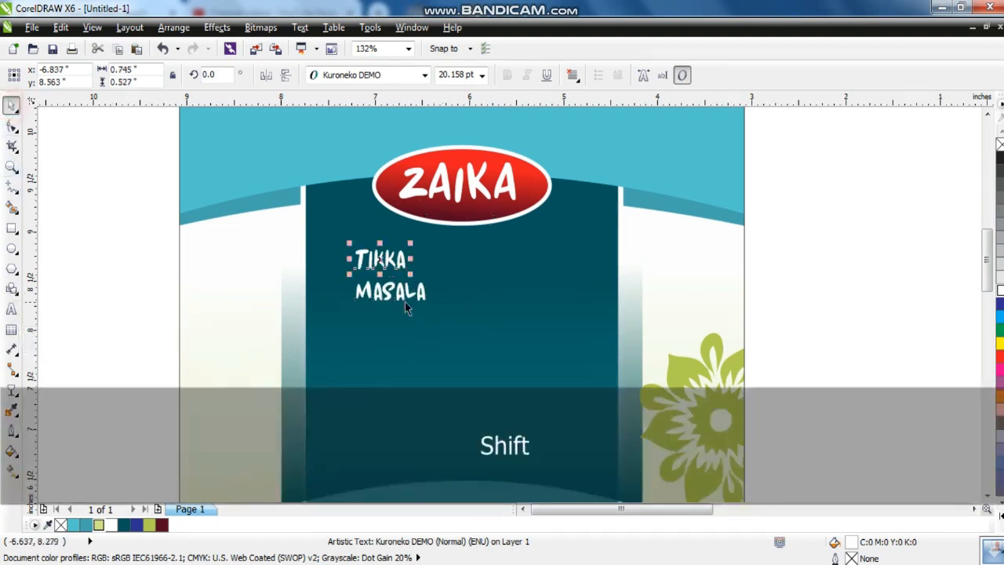
shift+click(405, 302)
key(shift+F2)
key(Escape)
drag(497, 227, 497, 318)
Convert both words to curves and weld them into a single shape.
shift+click(520, 364)
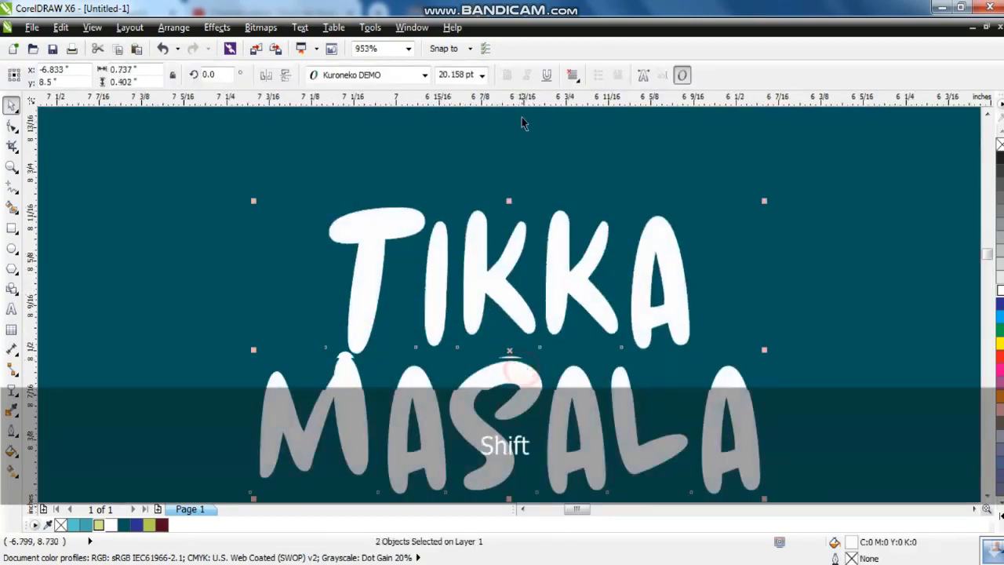
key(ctrl+q)
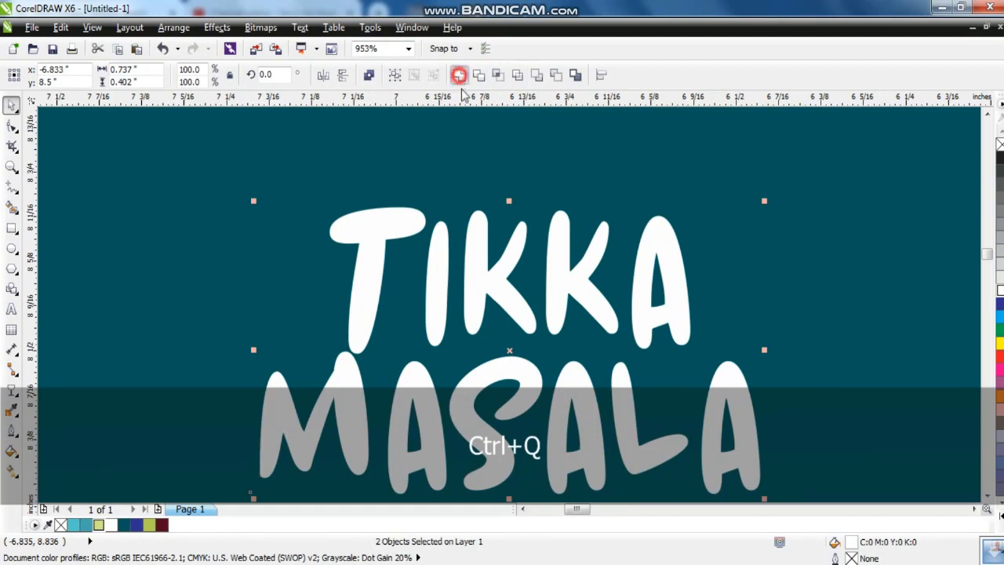
click(459, 75)
Enlarge the TIKKA MASALA lettering to about 2.65 by 1.83 inches across the teal panel and rotate it about 15.3 degrees.
key(F3)
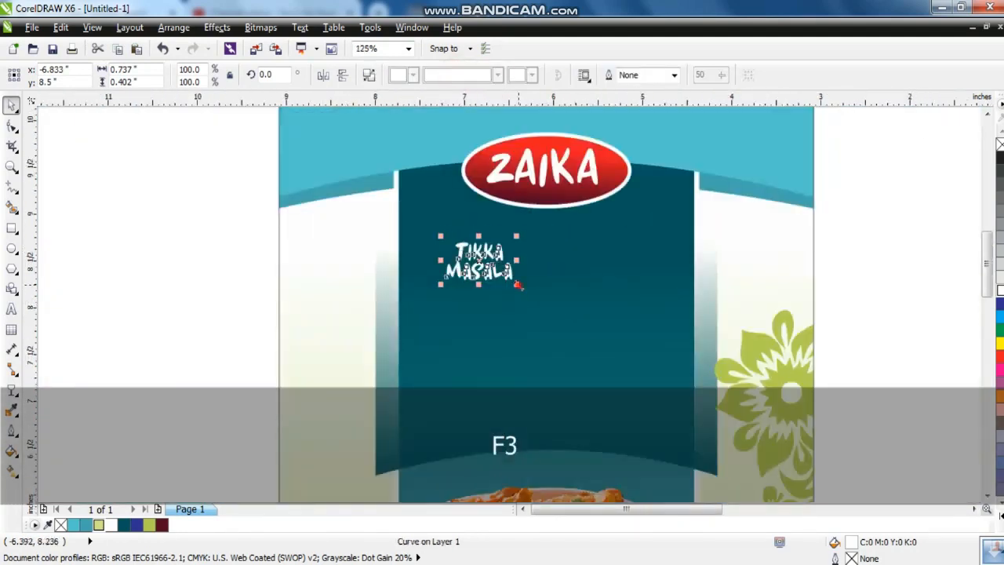
drag(517, 285, 663, 369)
drag(440, 371, 424, 391)
click(566, 362)
drag(663, 387, 663, 346)
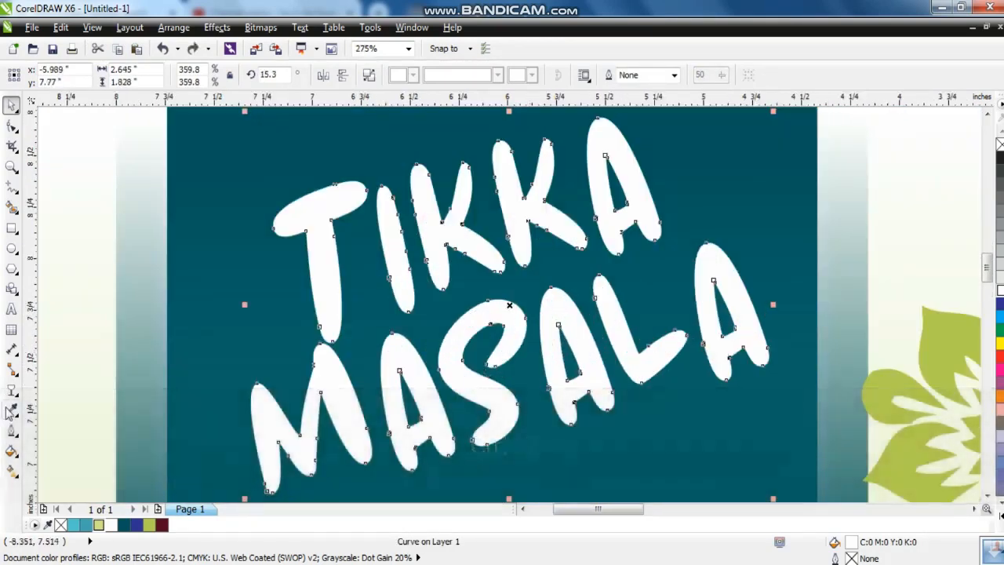
Outline the lettering with a 10 pt round-cornered line in maroon C40 M97 Y68 K59, placed behind the fill and scaling with the object.
click(13, 436)
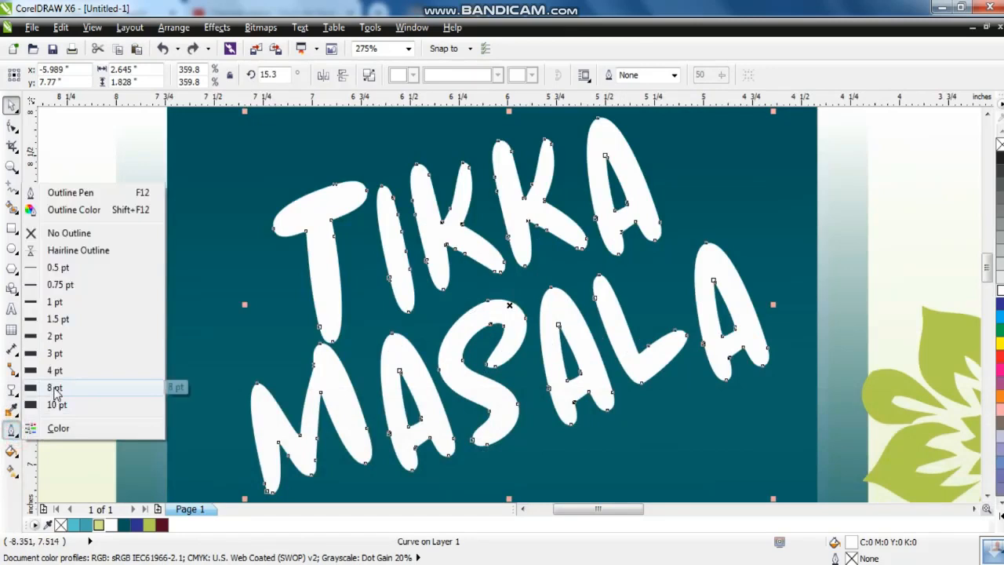
click(80, 193)
click(424, 202)
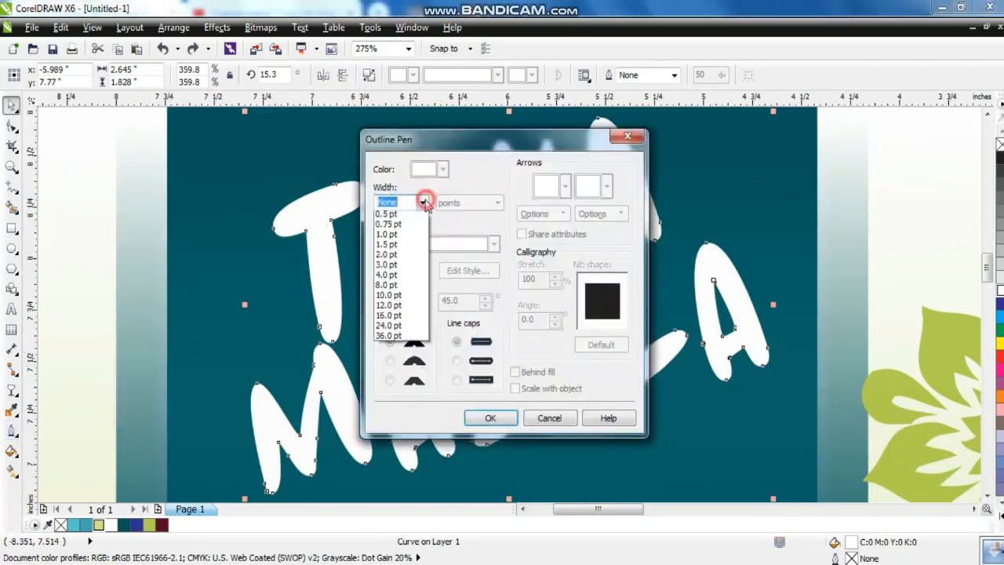
click(390, 317)
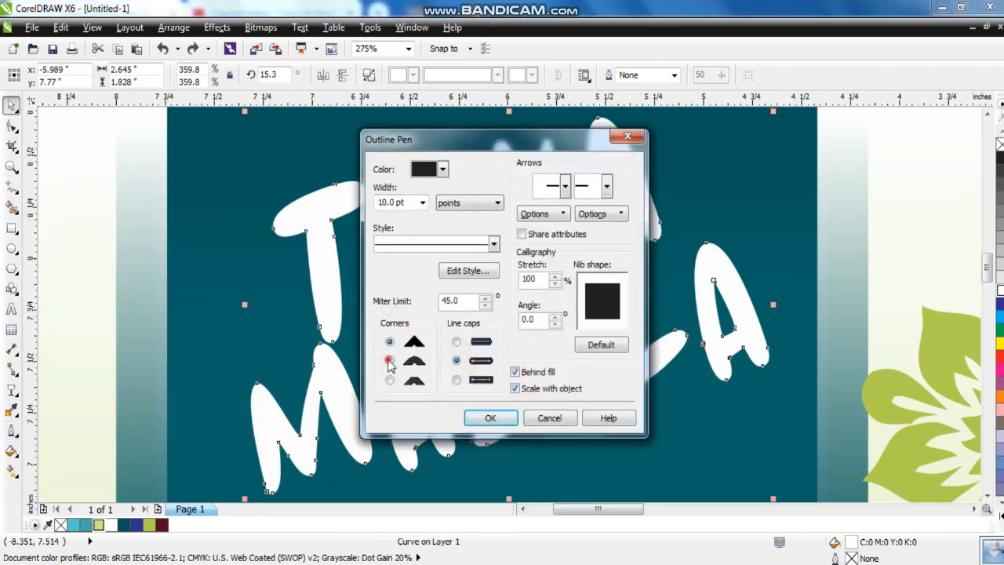
click(389, 361)
click(490, 417)
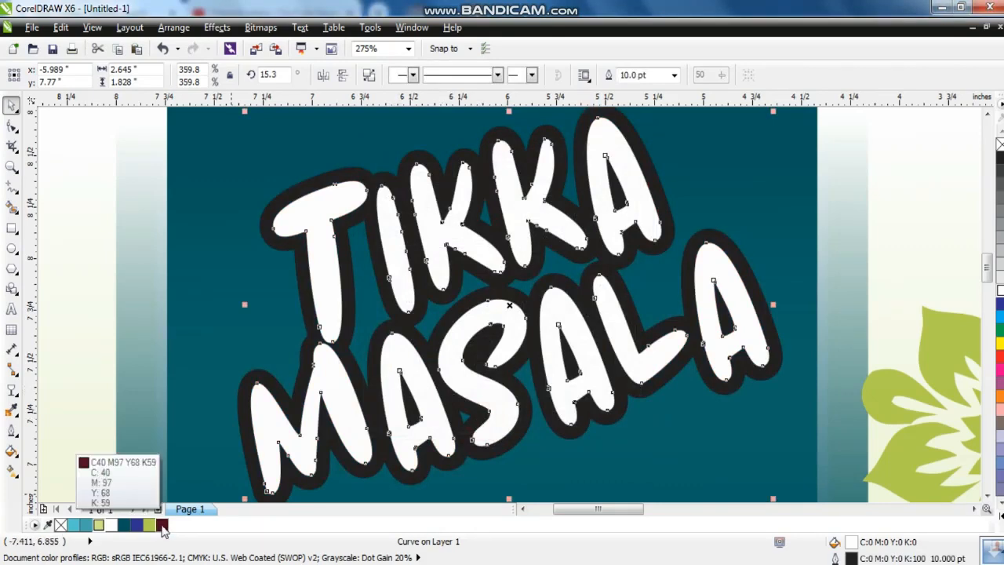
right_click(162, 525)
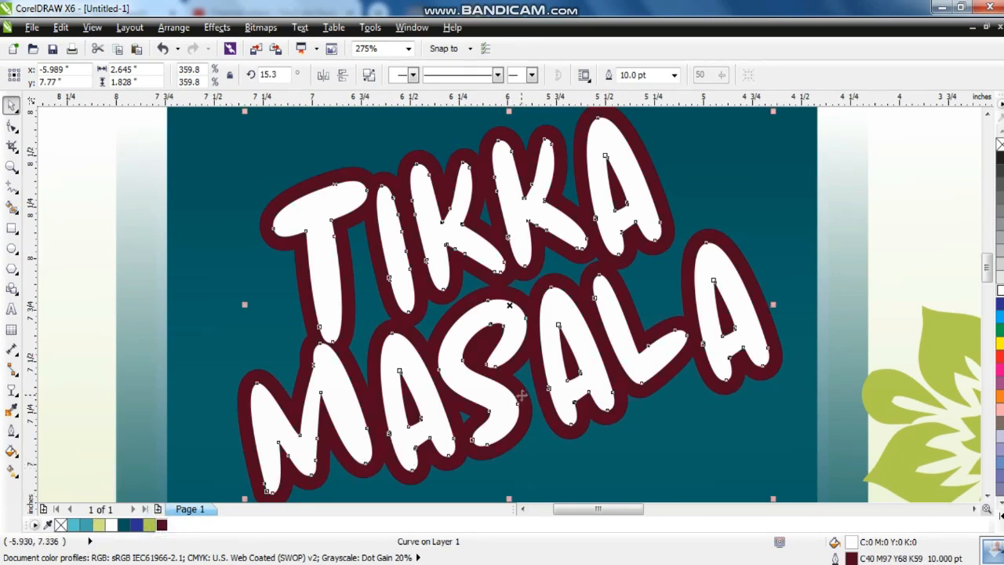
Duplicate the TIKKA MASALA lettering with the copy offset slightly upwards.
click(82, 201)
click(334, 397)
drag(343, 409, 344, 403)
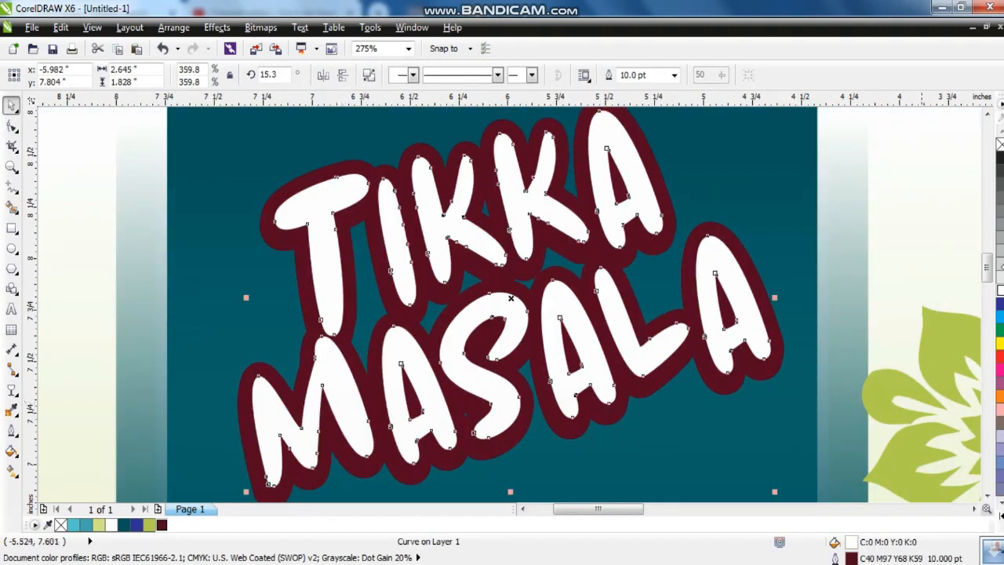
PowerClip the offset copy inside the original TIKKA MASALA lettering.
click(11, 166)
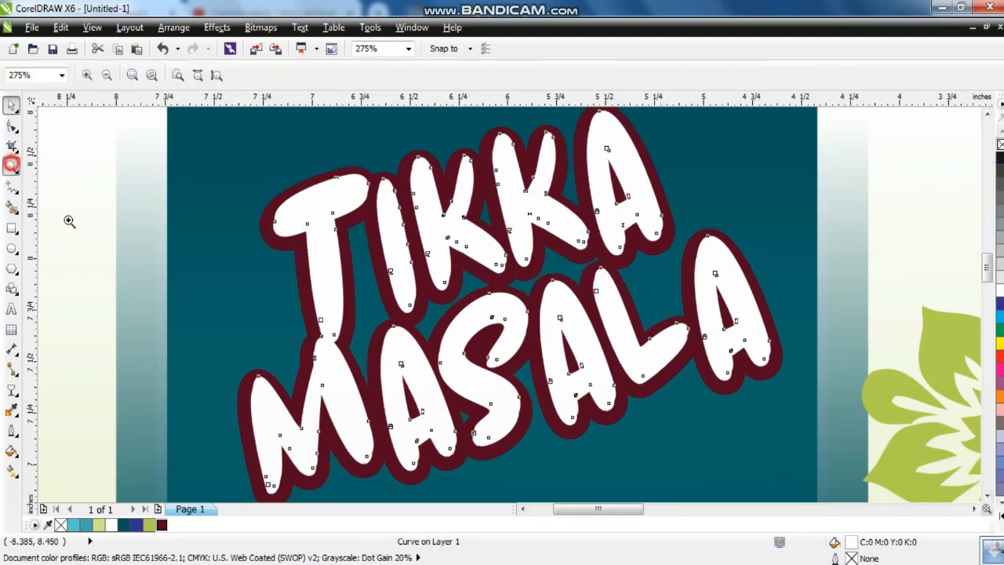
drag(128, 377, 382, 537)
click(12, 106)
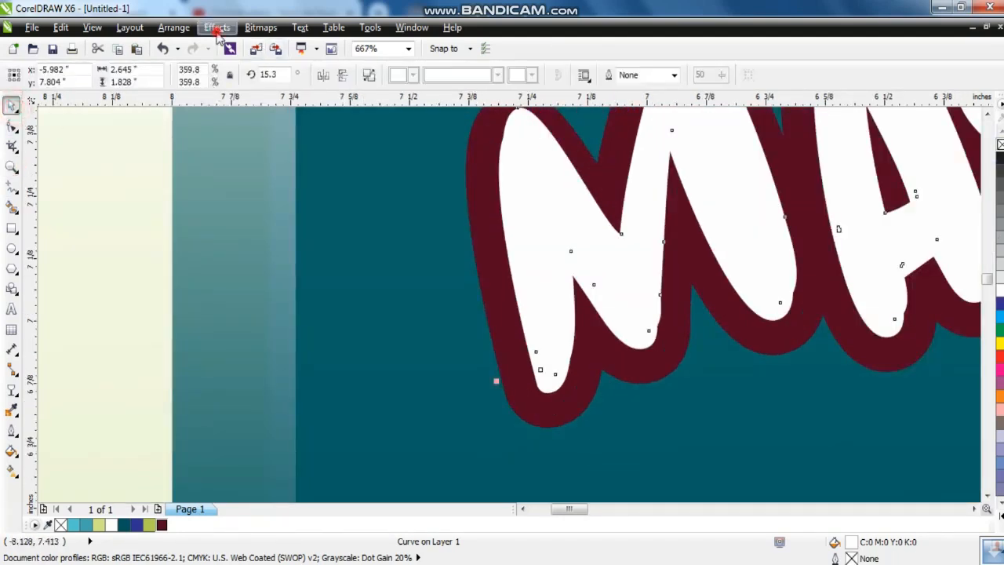
click(223, 31)
mouse_move(264, 251)
click(347, 248)
click(541, 388)
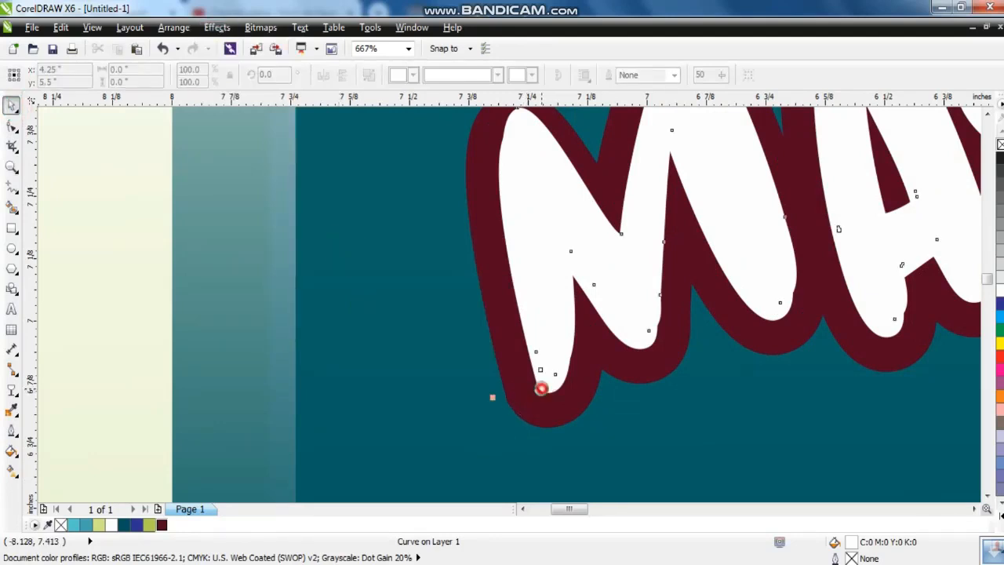
Fill the outer TIKKA MASALA lettering with 20% black and nudge its white PowerClip copy slightly down and to the right.
click(1000, 272)
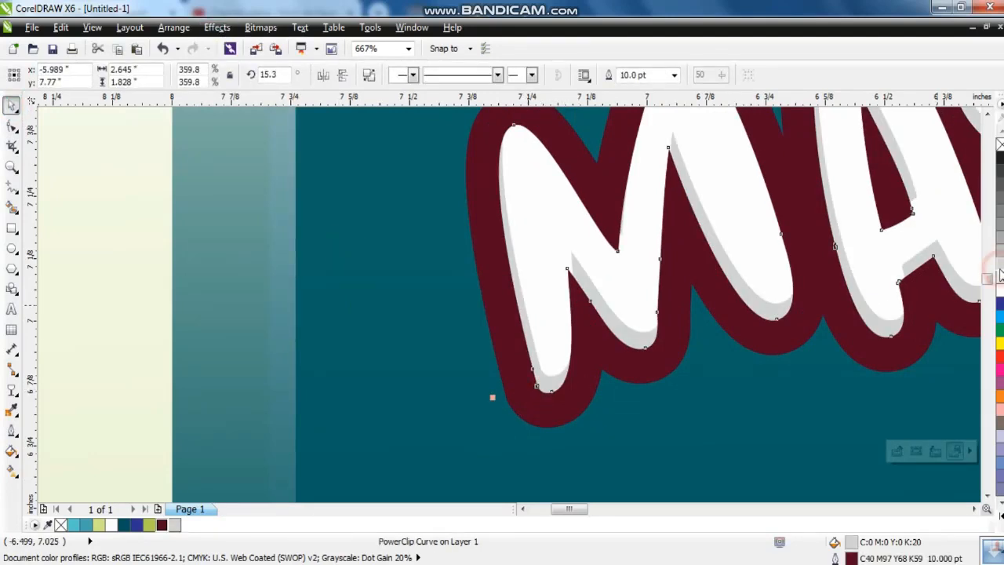
right_click(592, 236)
click(626, 67)
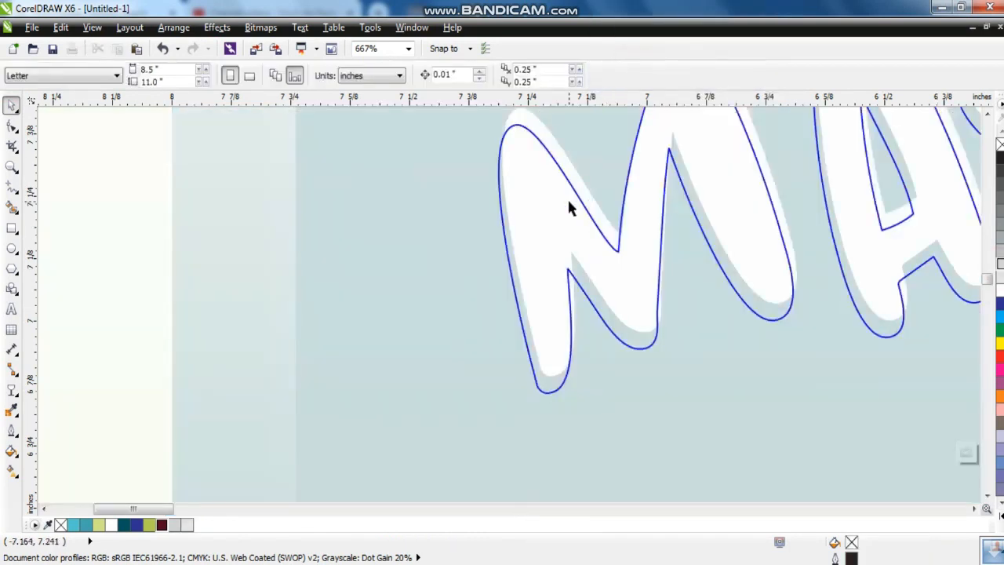
click(569, 205)
key(Left)
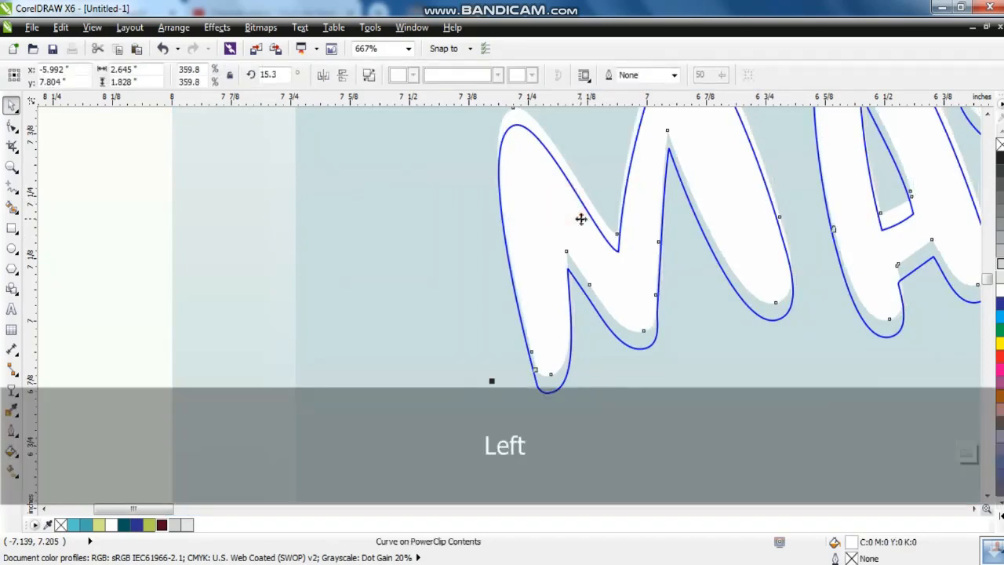
key(Down)
key(Right)
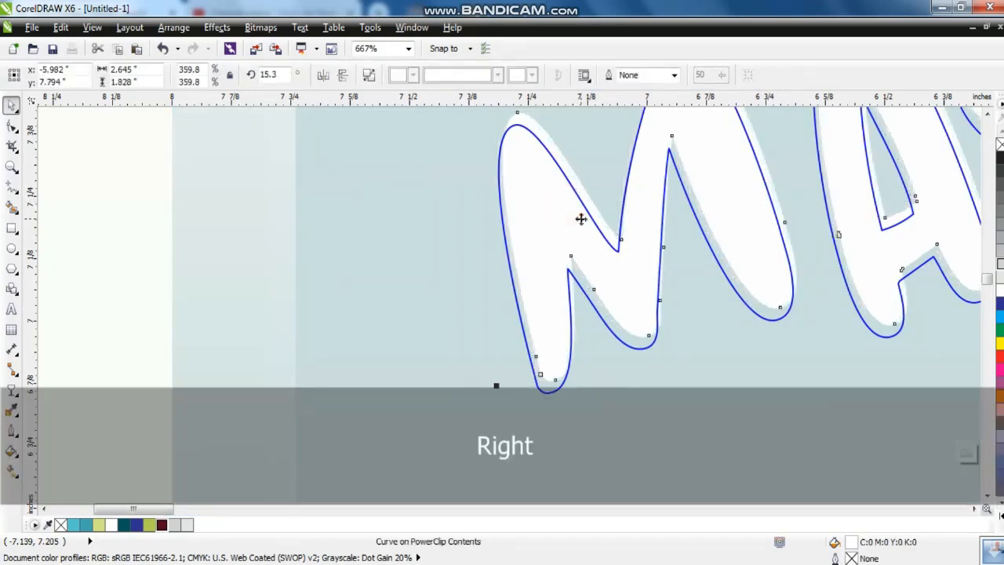
right_click(569, 220)
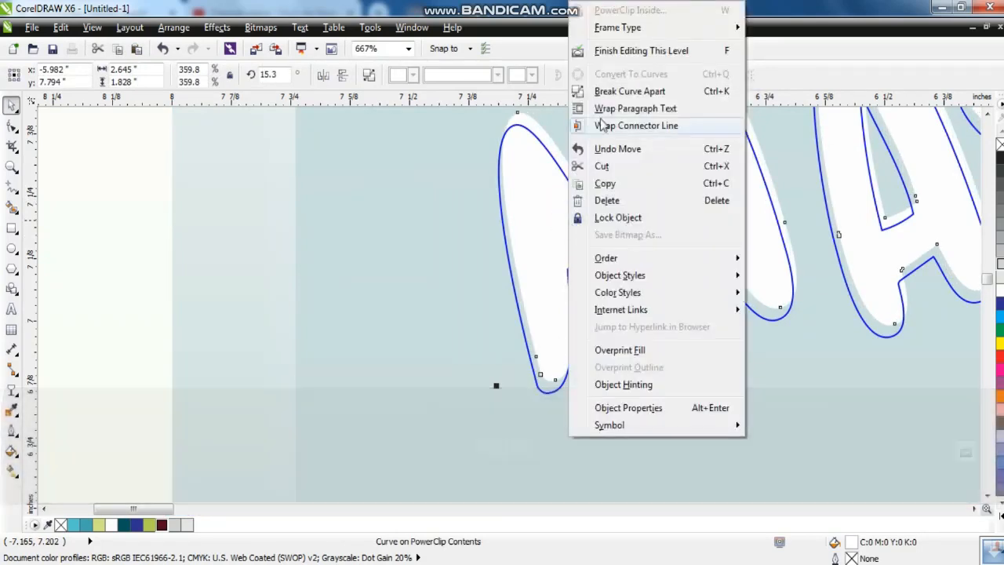
click(599, 55)
Scale the TIKKA MASALA lettering down to about 2.51 by 1.73 inches and move it slightly up on the teal panel.
click(13, 168)
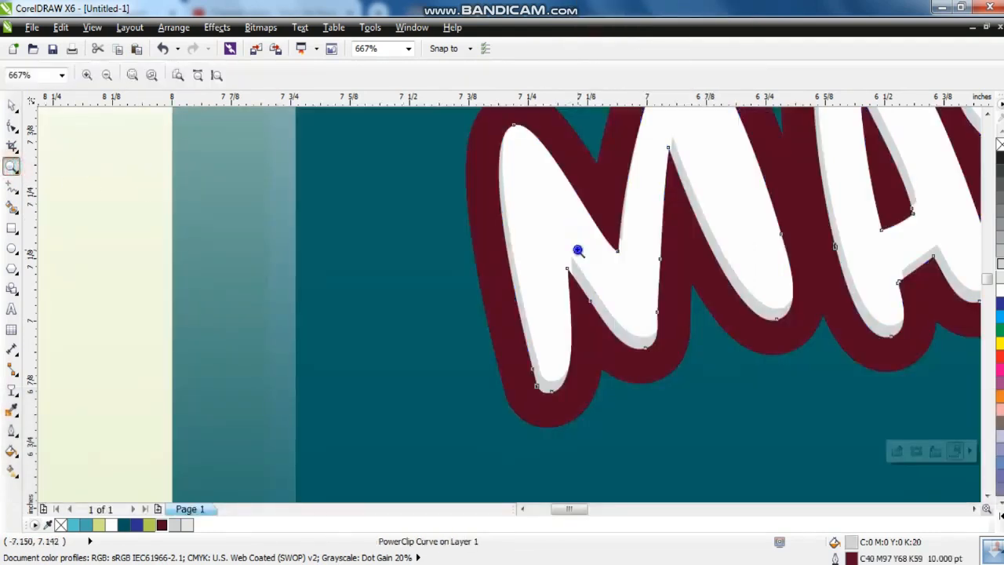
right_click(578, 249)
click(12, 113)
click(94, 208)
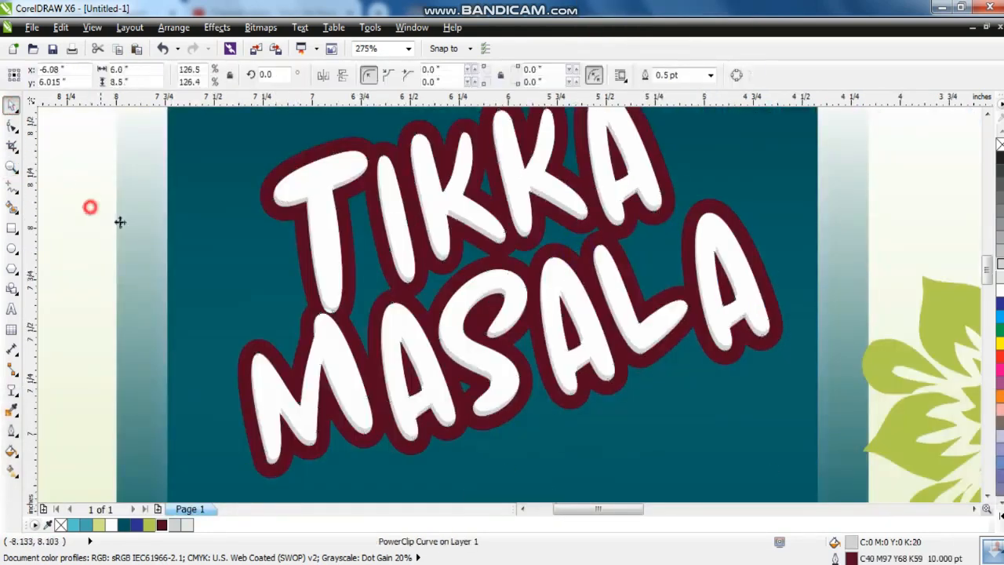
click(12, 168)
right_click(371, 220)
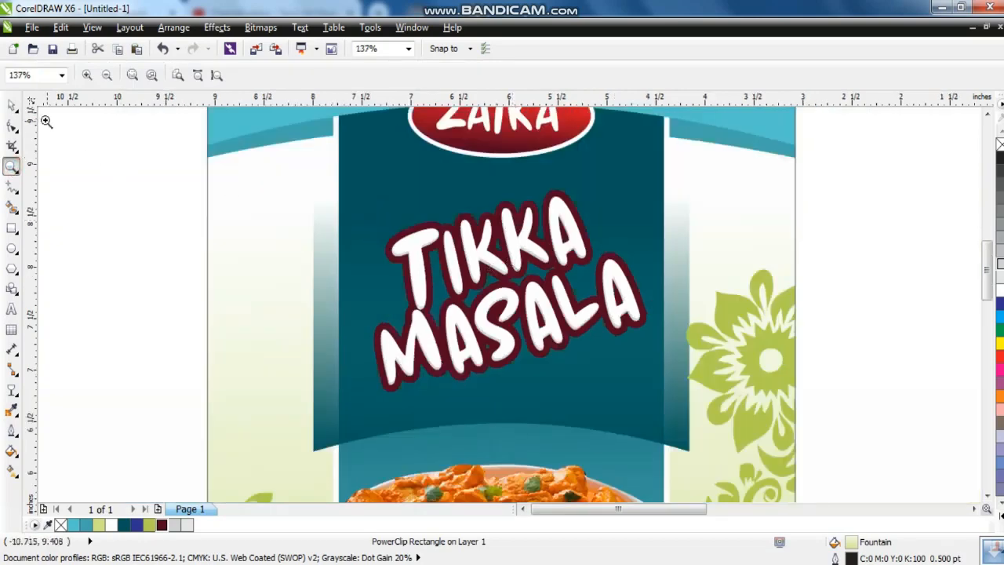
click(12, 107)
drag(168, 168, 677, 417)
drag(644, 387, 630, 379)
drag(563, 330, 570, 318)
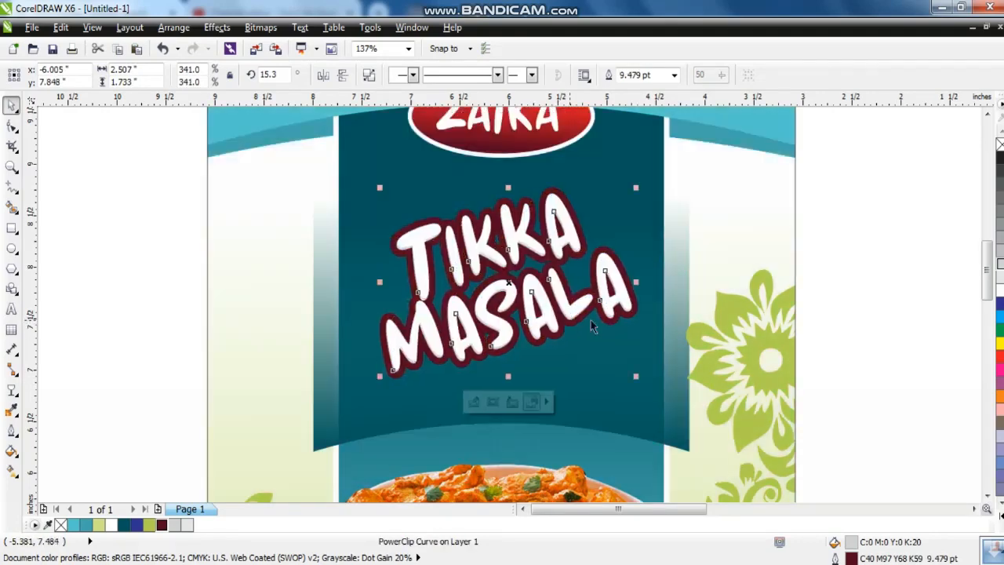
Recolour the TIKKA MASALA outline from maroon to the dark teal C99 M50 Y52 K29.
click(818, 300)
click(14, 166)
right_click(499, 261)
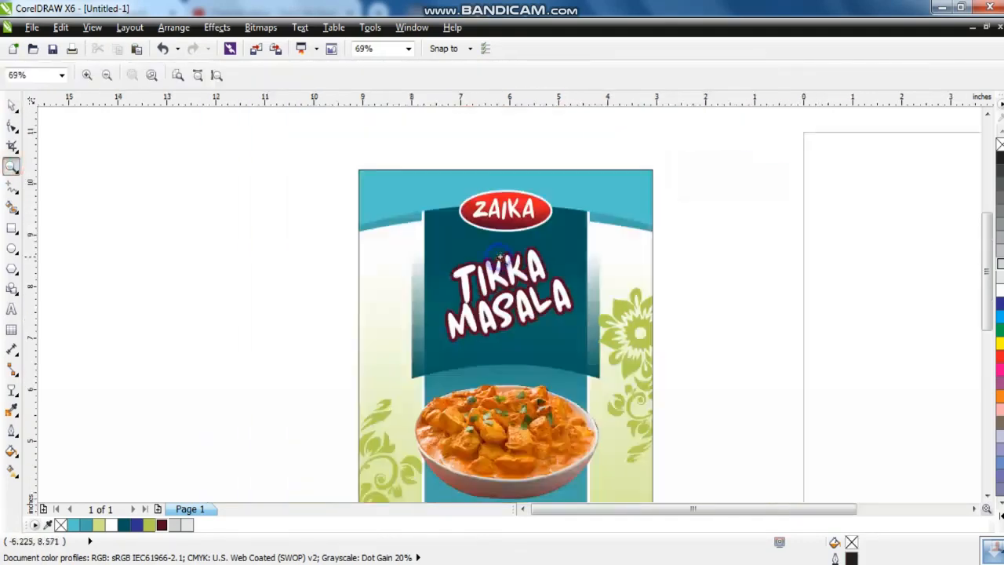
click(12, 106)
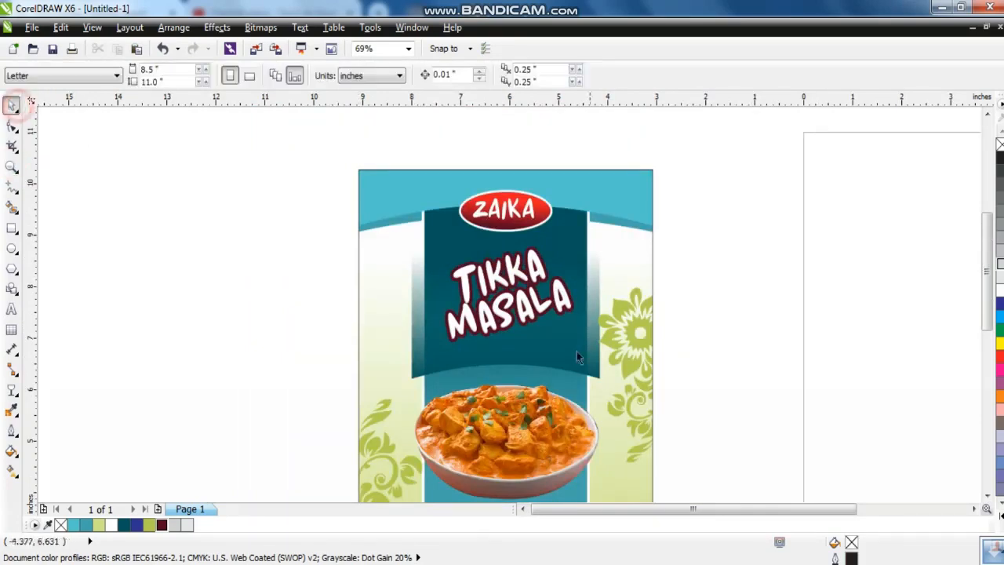
click(637, 293)
click(13, 165)
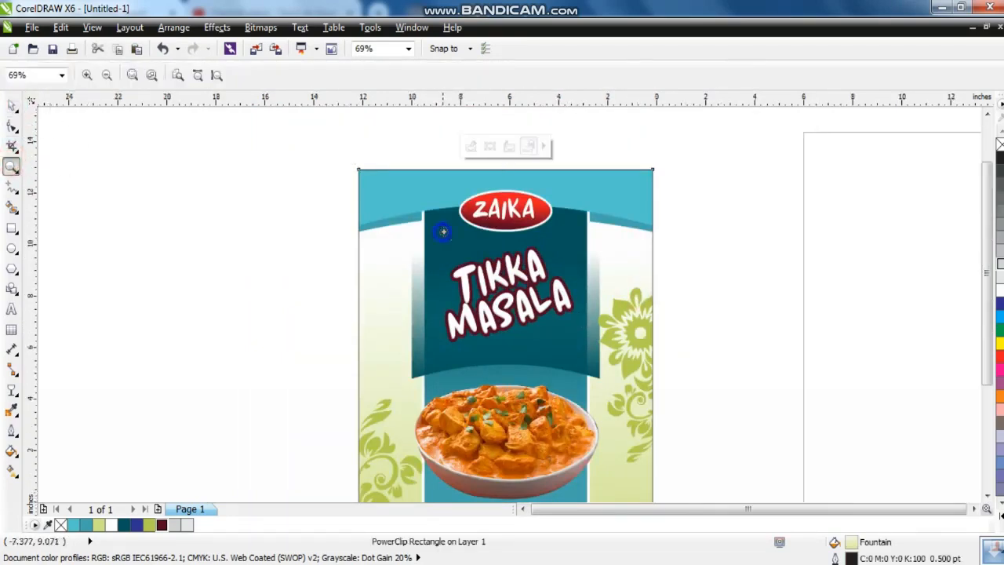
right_click(416, 242)
drag(387, 215, 619, 479)
drag(395, 179, 703, 365)
click(12, 105)
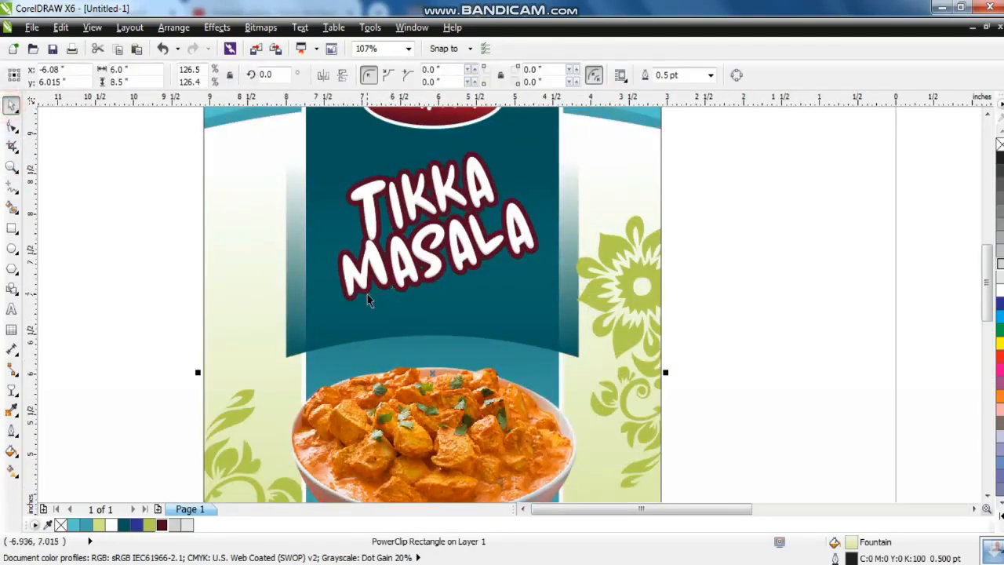
click(367, 296)
right_click(128, 527)
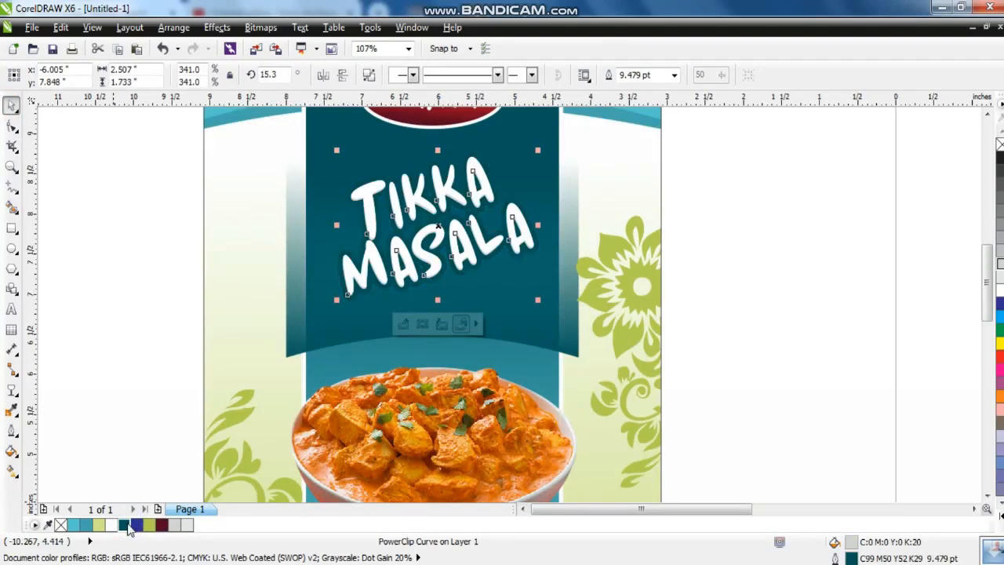
Darken the lettering's outline to C100 M61 Y60 K60 with the Outline Pen.
click(12, 433)
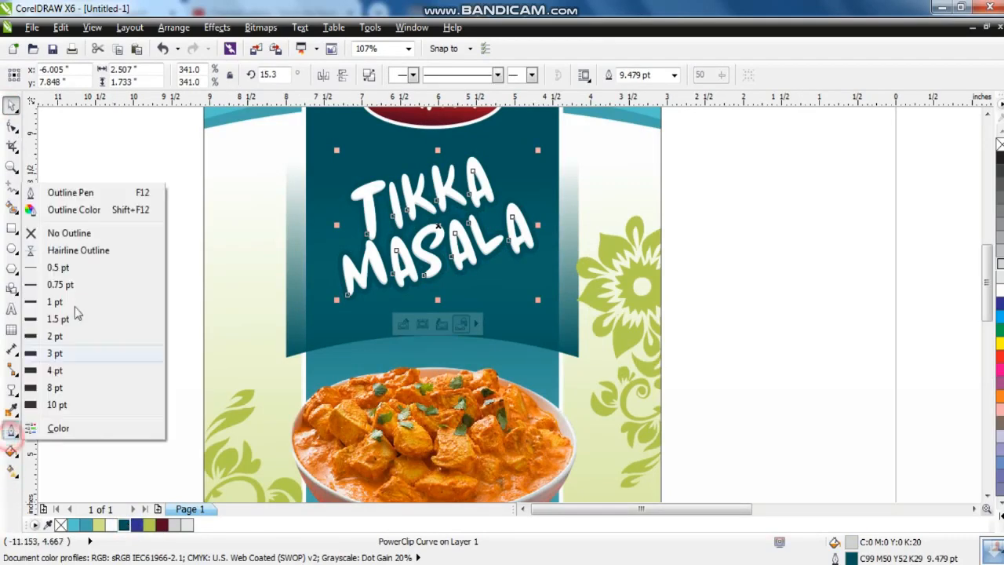
click(78, 195)
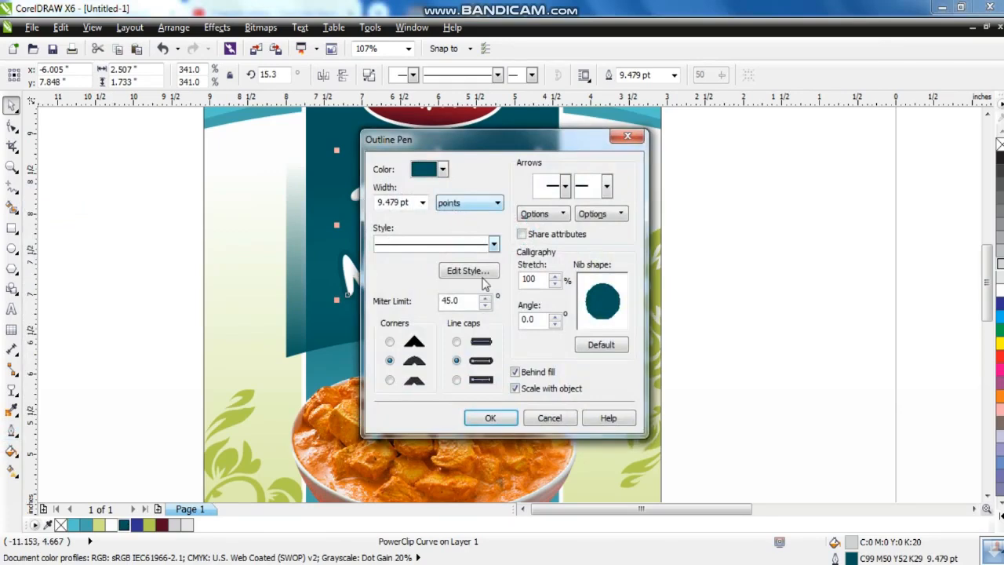
click(443, 171)
click(449, 287)
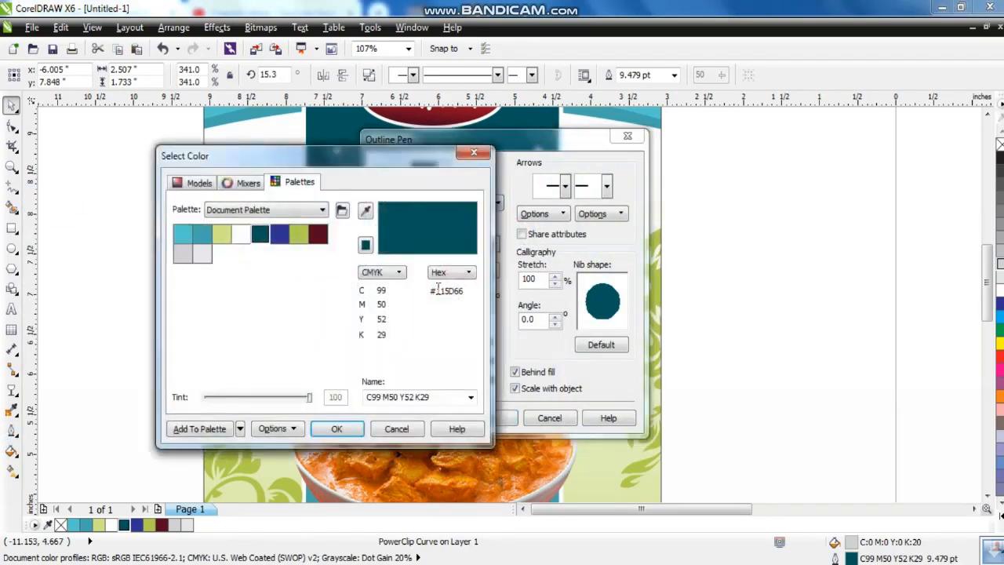
click(199, 182)
drag(301, 333, 311, 357)
click(337, 428)
click(488, 418)
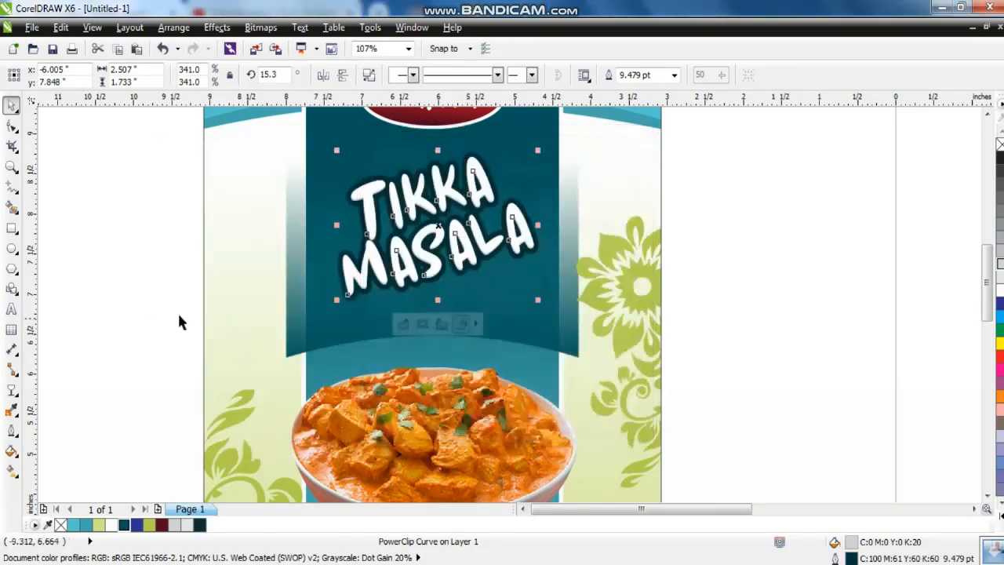
click(134, 297)
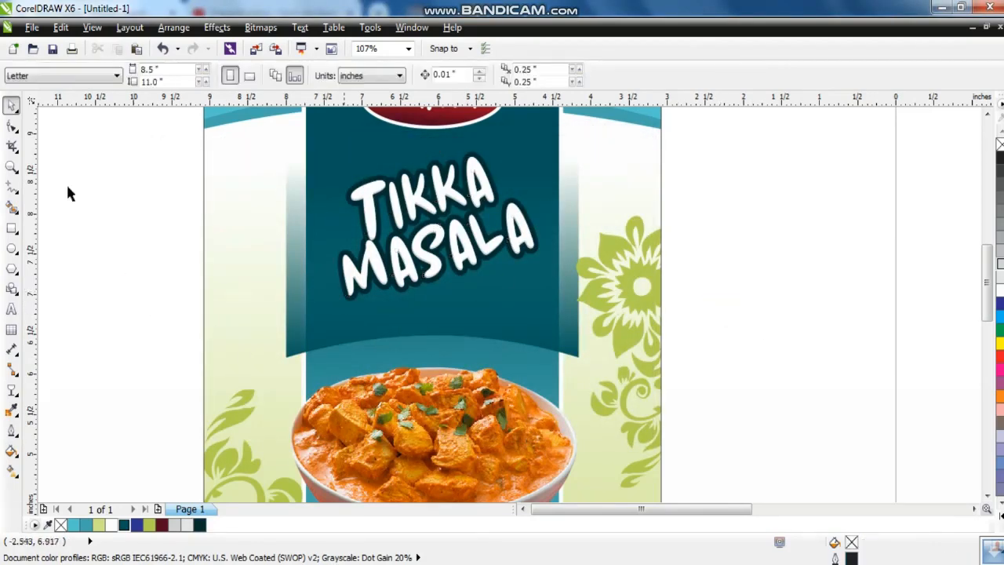
Draw a rectangle about 3.25 by 0.37 inches below the curry bowl and round its corners to about 0.064 inch.
click(11, 167)
right_click(448, 287)
drag(314, 278, 630, 468)
click(11, 104)
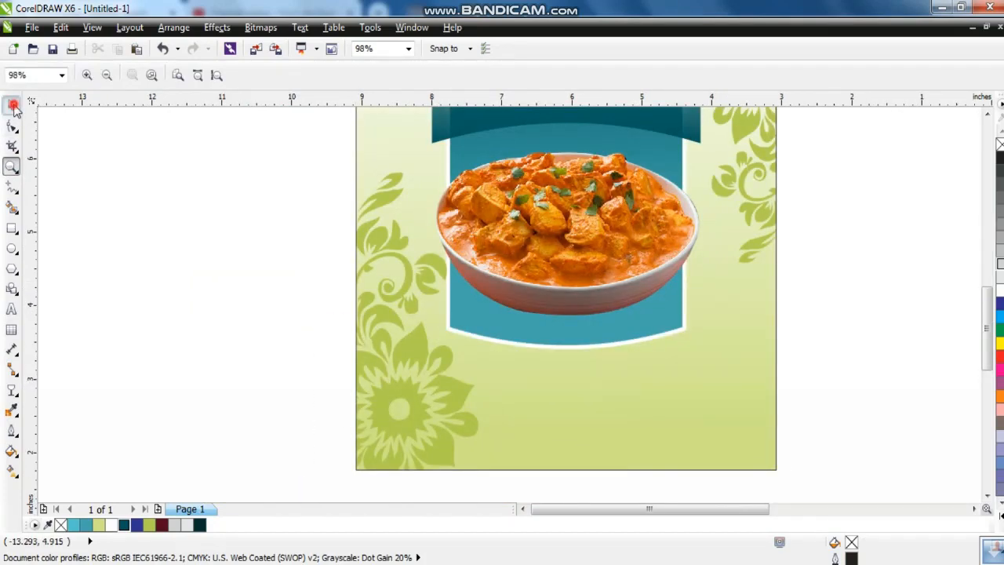
click(202, 327)
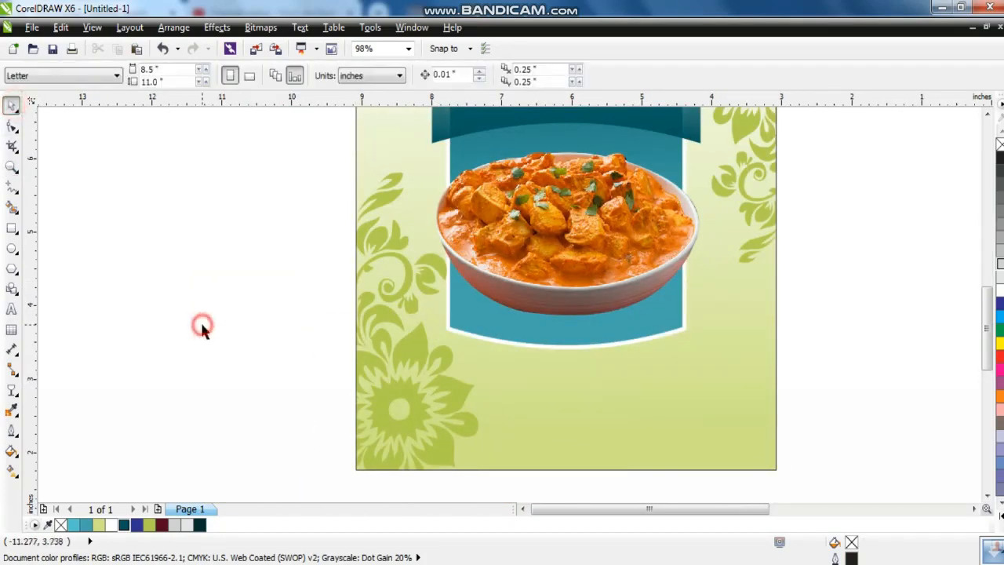
click(11, 228)
drag(493, 381, 720, 408)
key(F10)
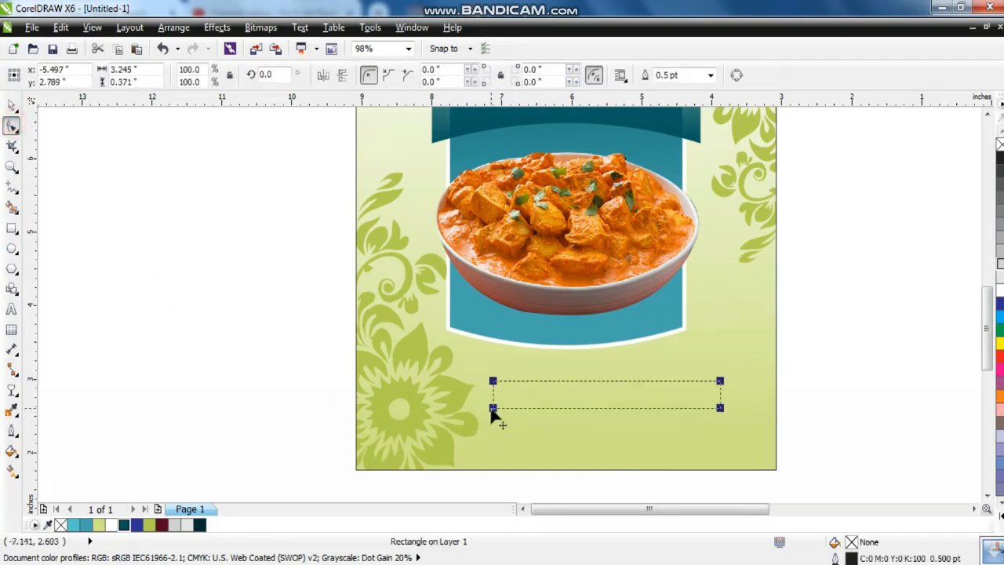
drag(492, 408, 499, 408)
Give the rounded rectangle a 2 pt outline in green C33 M5 Y85 K0 and a white fill.
click(15, 435)
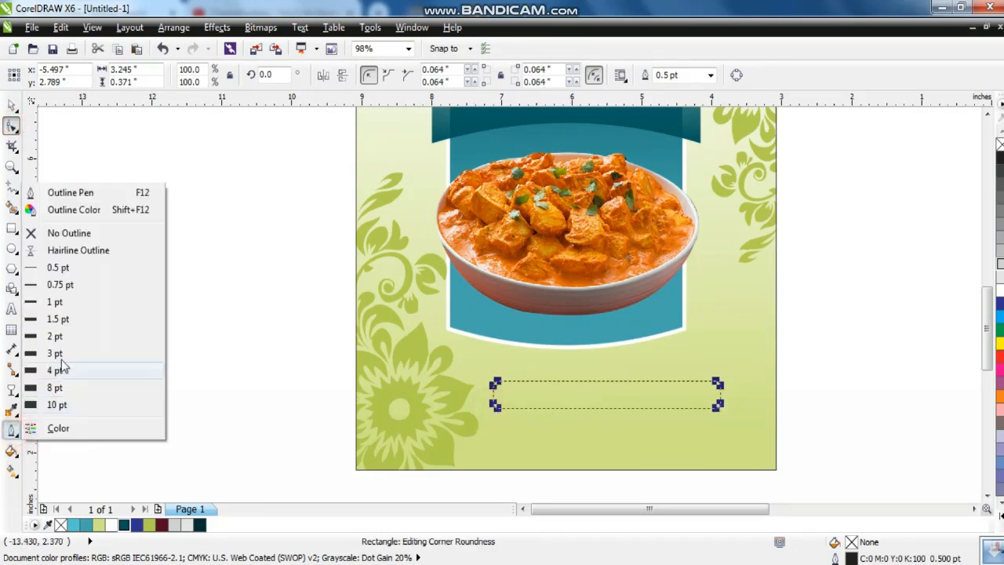
click(54, 337)
click(11, 105)
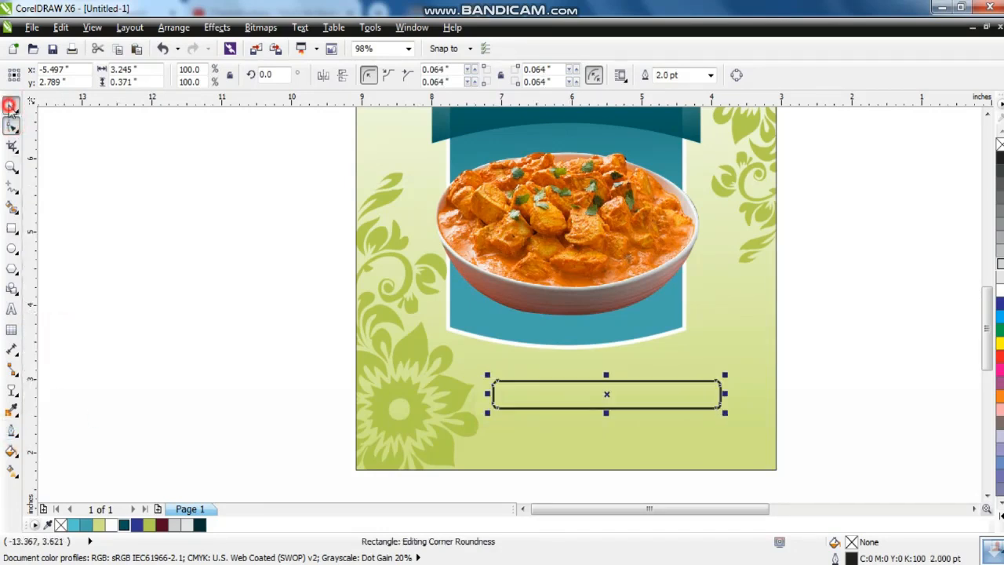
right_click(89, 524)
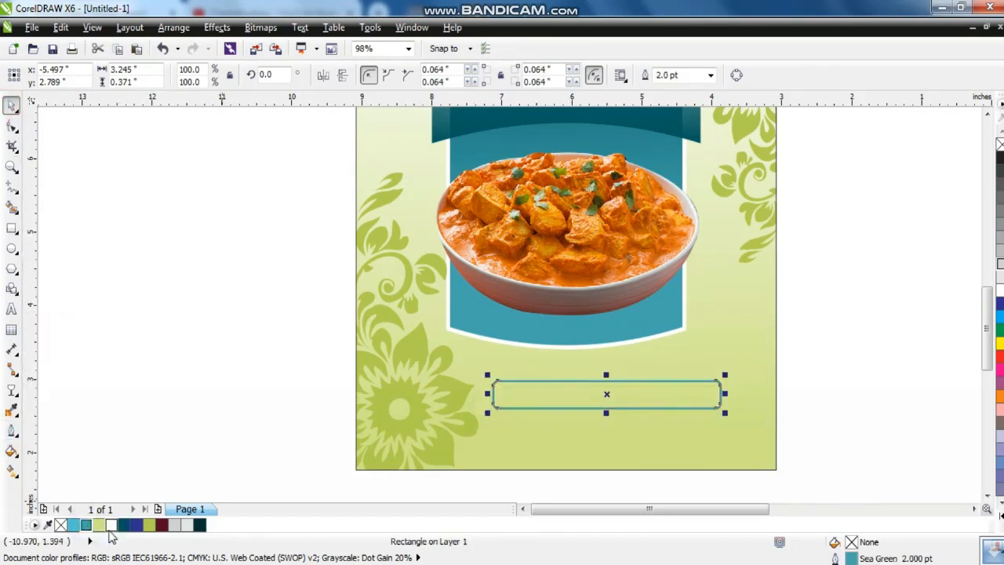
right_click(148, 525)
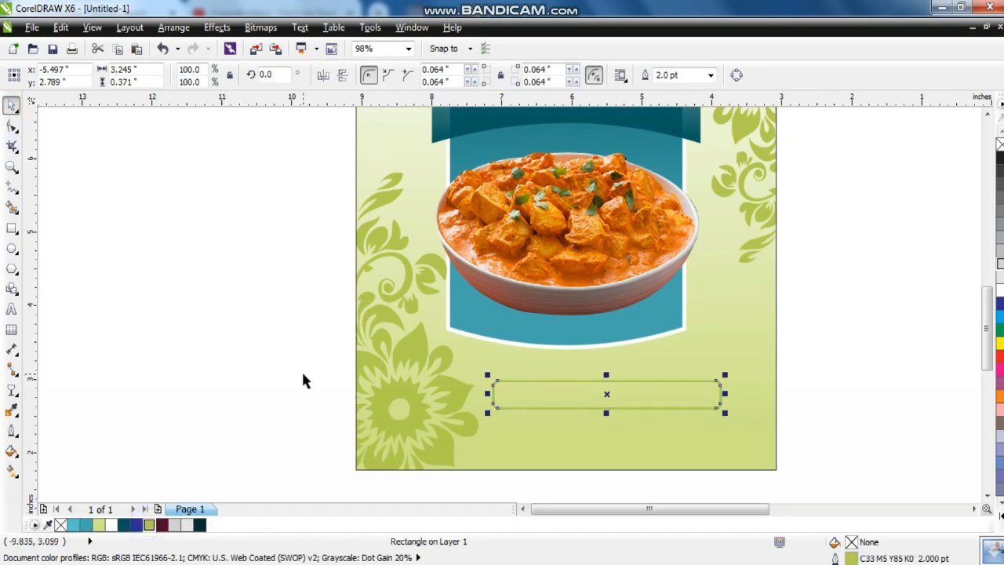
click(999, 264)
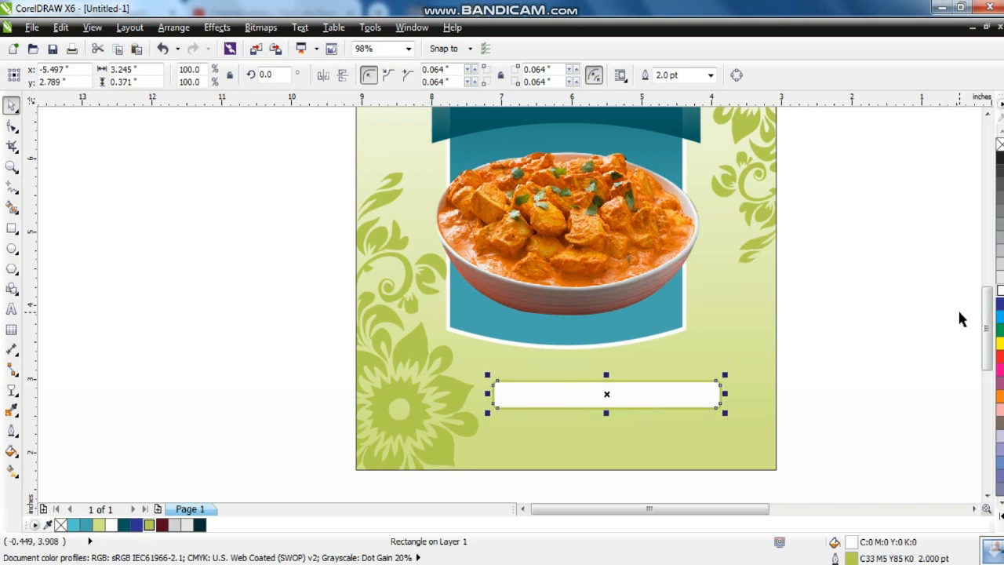
Duplicate the white bar directly below itself and move both bars together to the cover's lower-right corner.
drag(642, 392, 646, 424)
shift+click(646, 398)
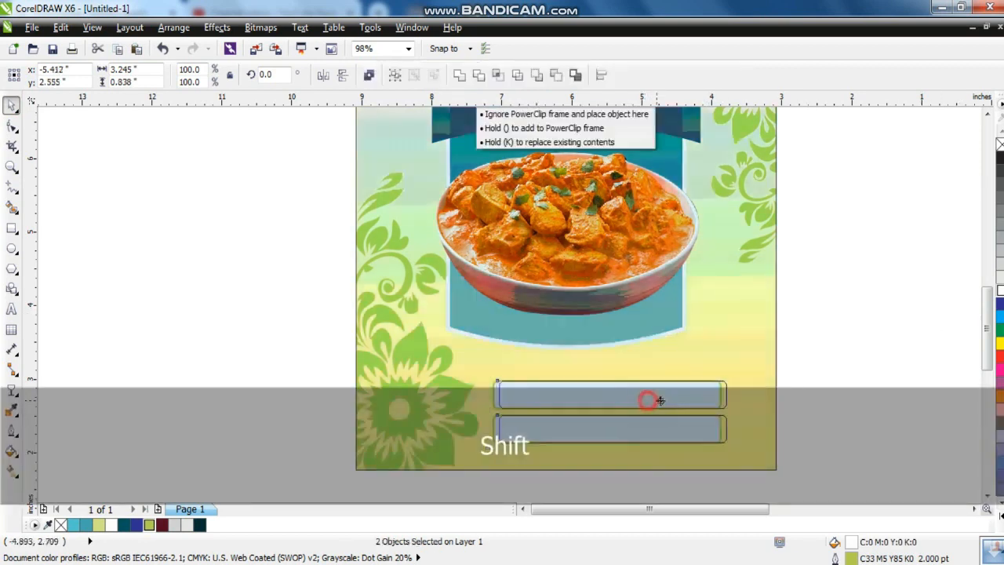
drag(513, 377, 628, 406)
Fit the whole cover in view and preview it full screen with nothing selected.
click(748, 347)
key(shift+F2)
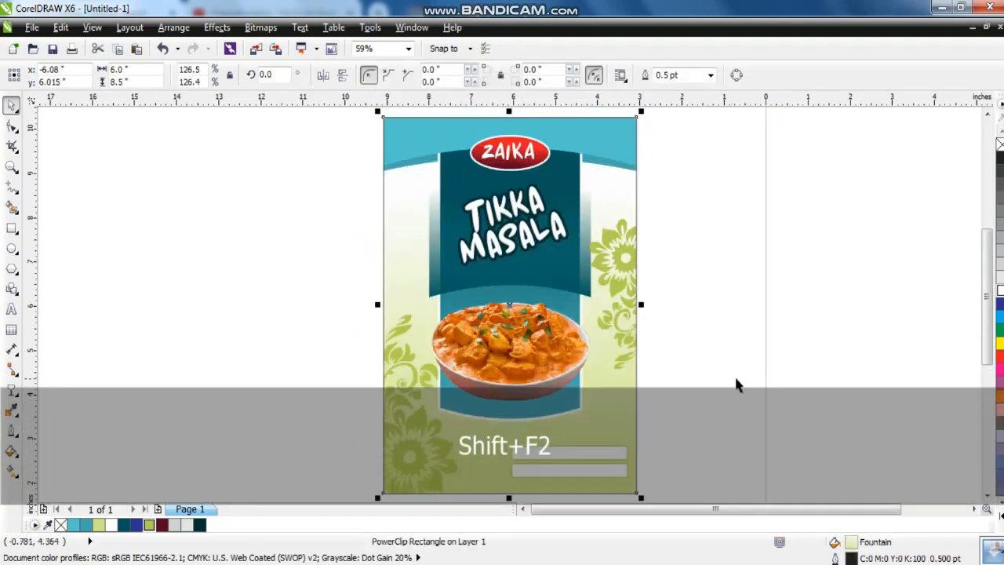
key(Escape)
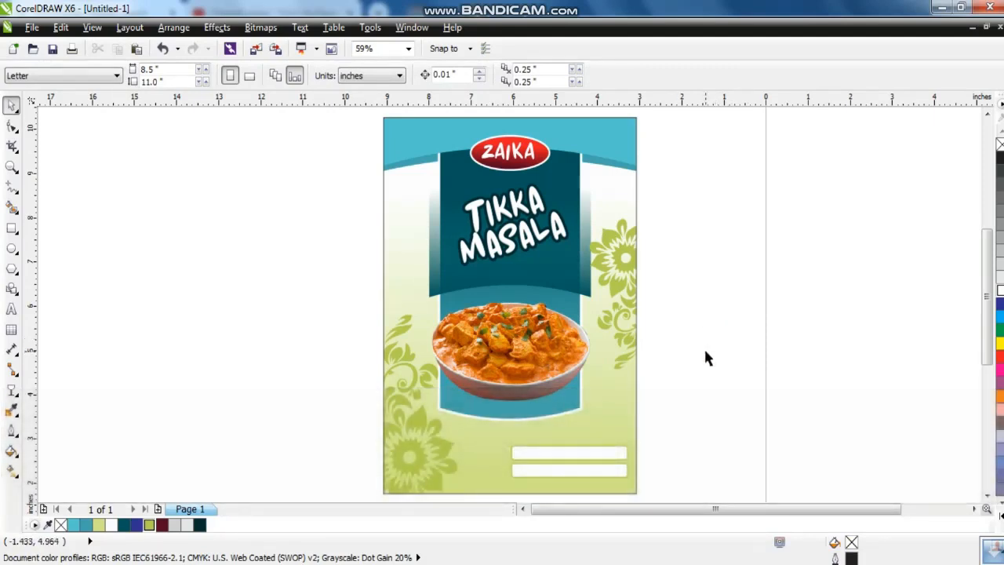
key(F9)
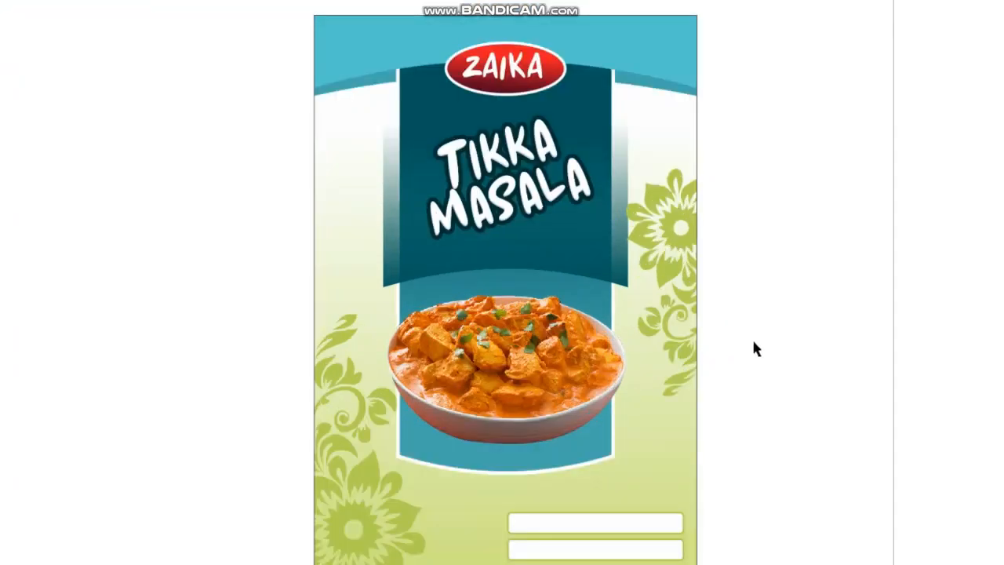